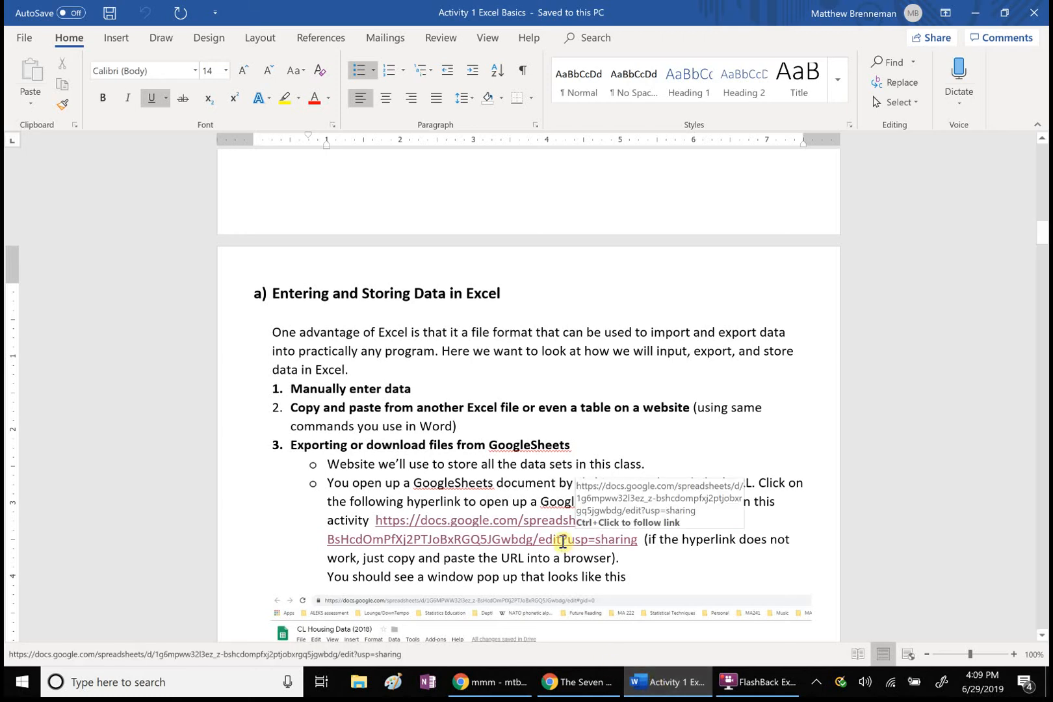
Open the activity's linked GoogleSheets document and download it as a Microsoft Excel (.xlsx) file.
left_click(563, 548, "ctrl")
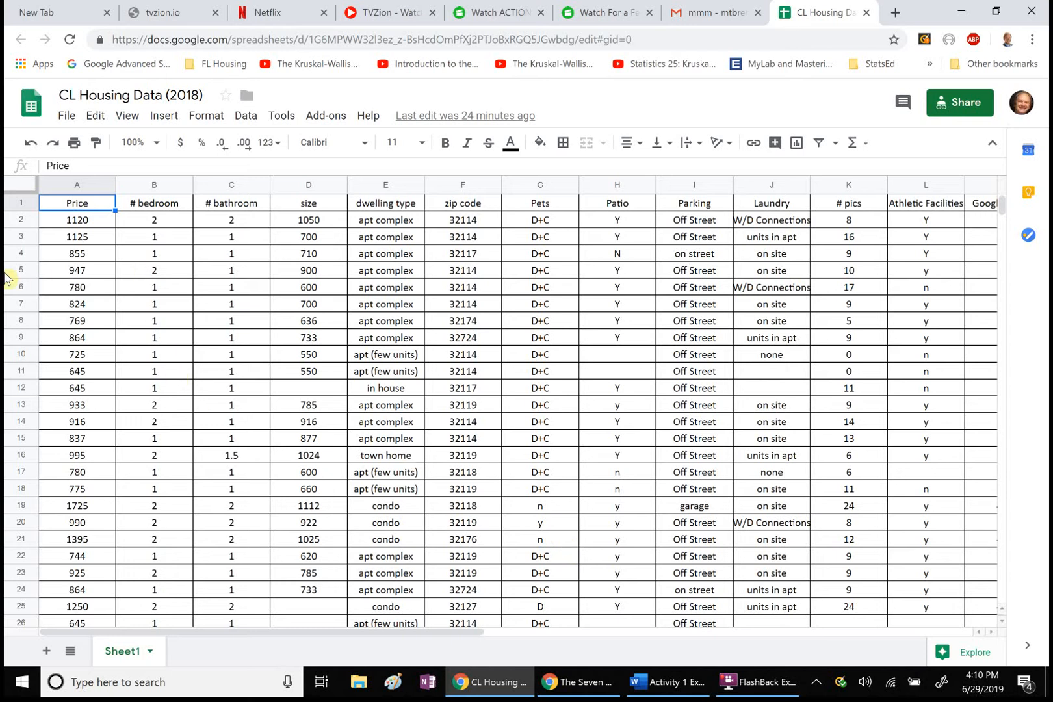
left_click(68, 117)
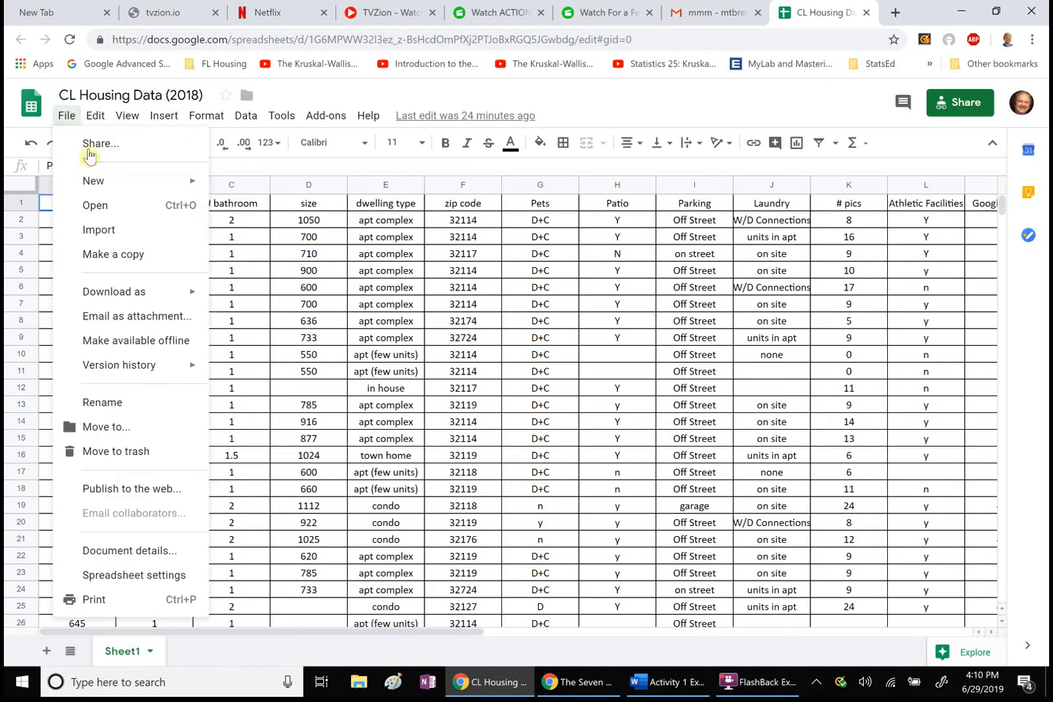
mouse_move(128, 301)
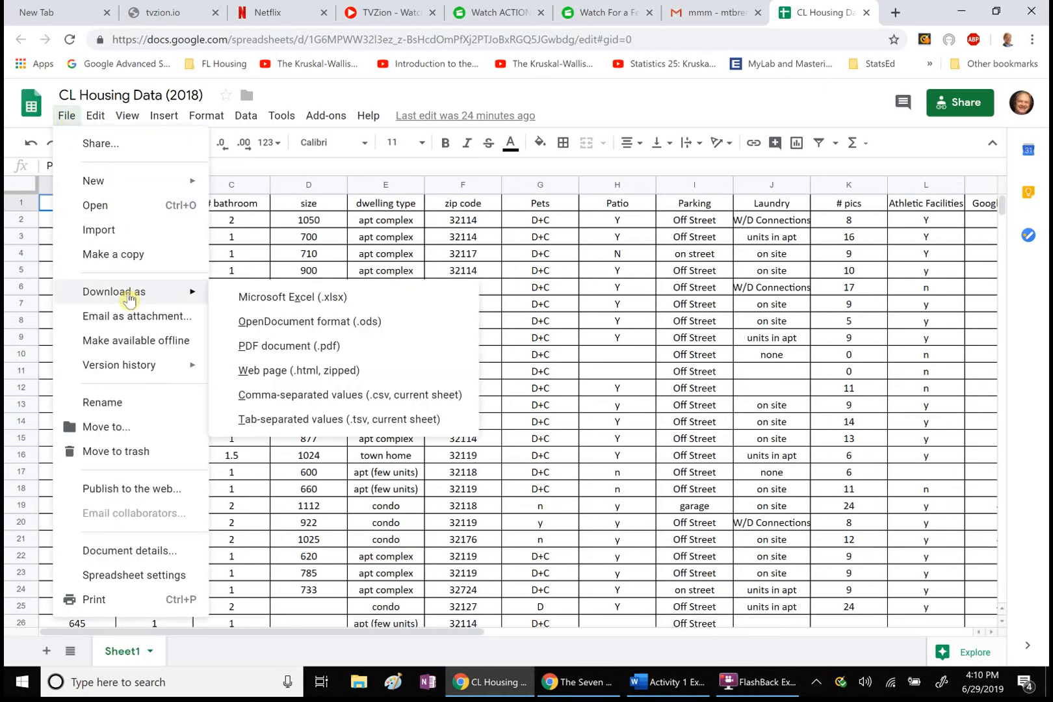
left_click(257, 300)
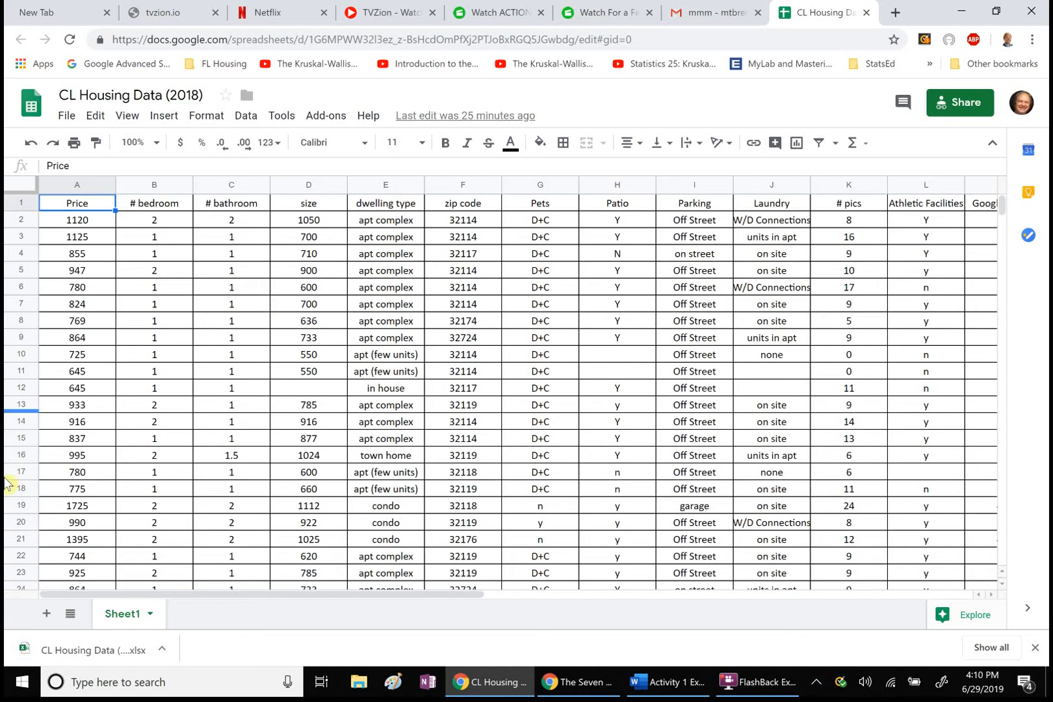
Open the downloaded CL Housing Data workbook in Excel with editing enabled and maximize its window.
left_click(66, 645)
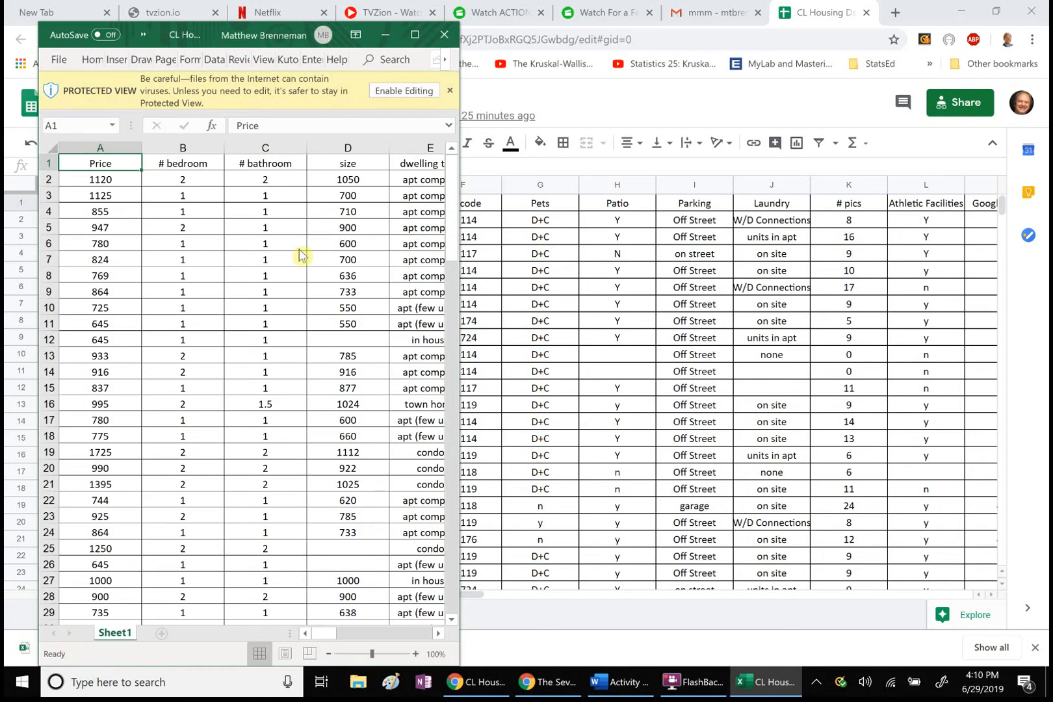
left_click(399, 91)
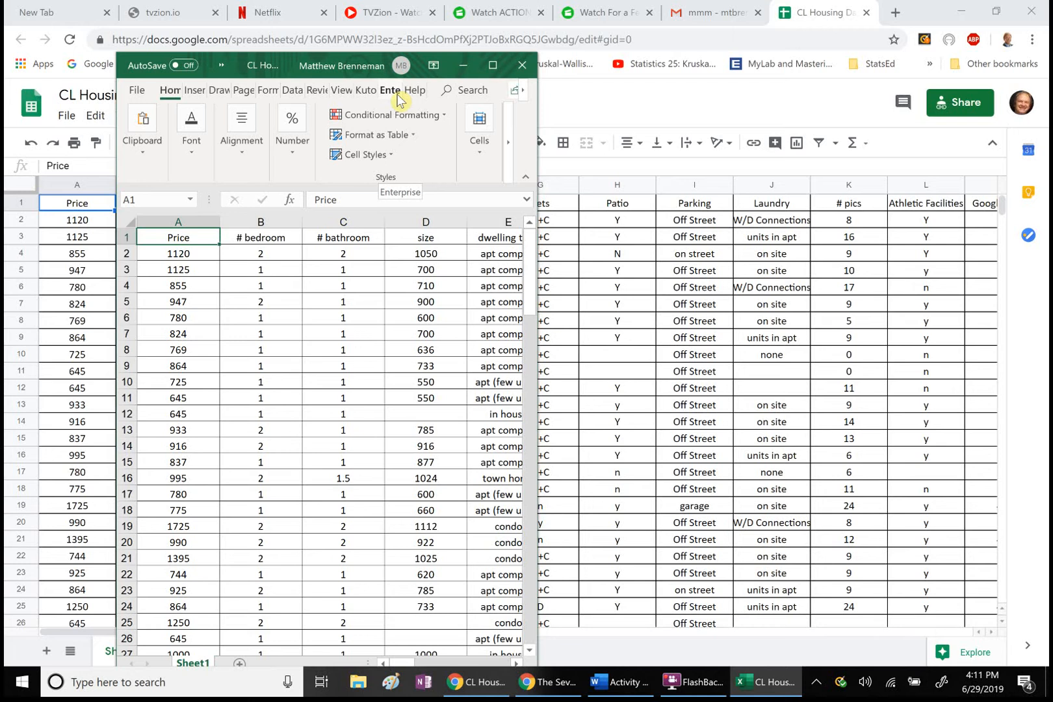
left_click(493, 68)
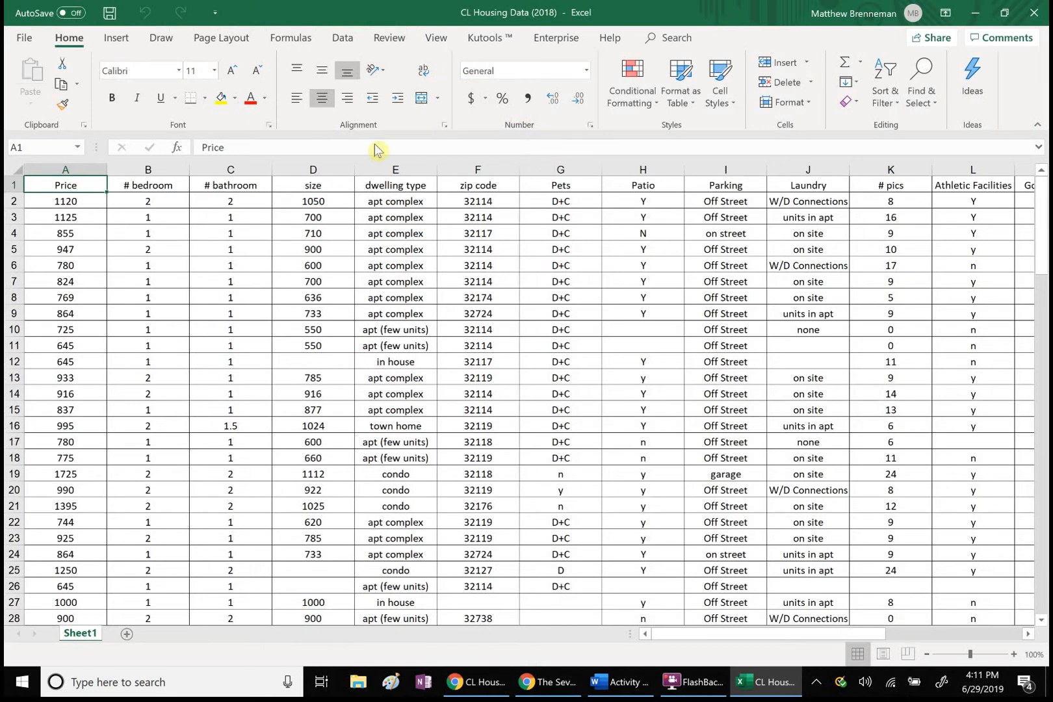
While saving the workbook under a new location, create a folder named MA 222 Fall 2019 on the Desktop.
left_click(18, 40)
left_click(64, 246)
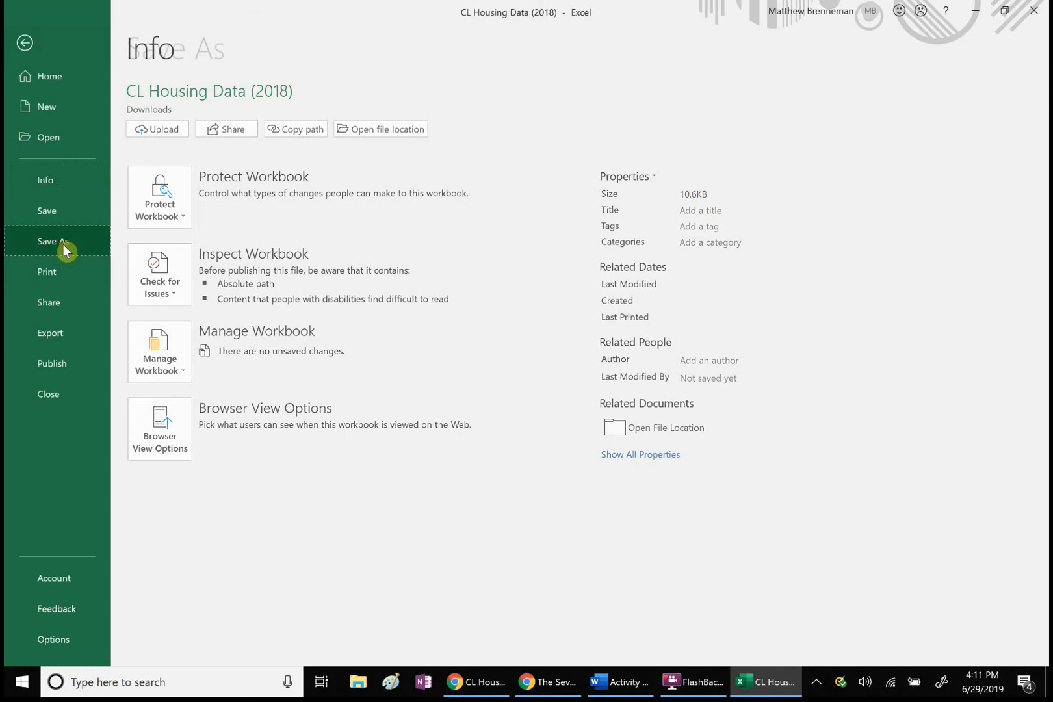
left_click(154, 306)
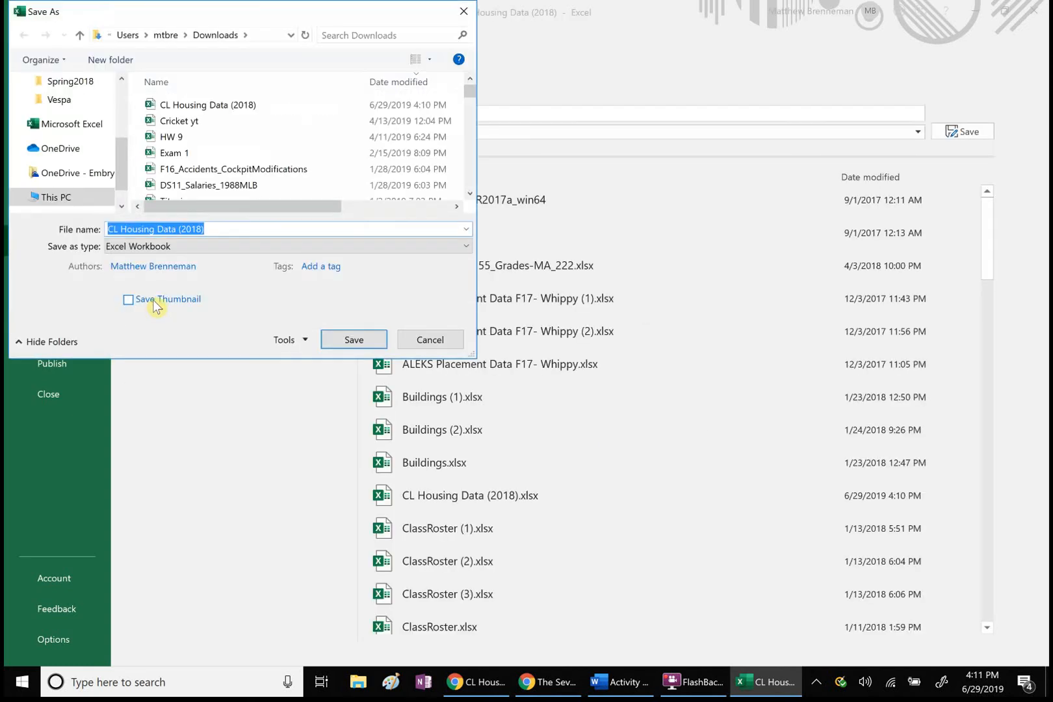
scroll(78, 98, "up", 2)
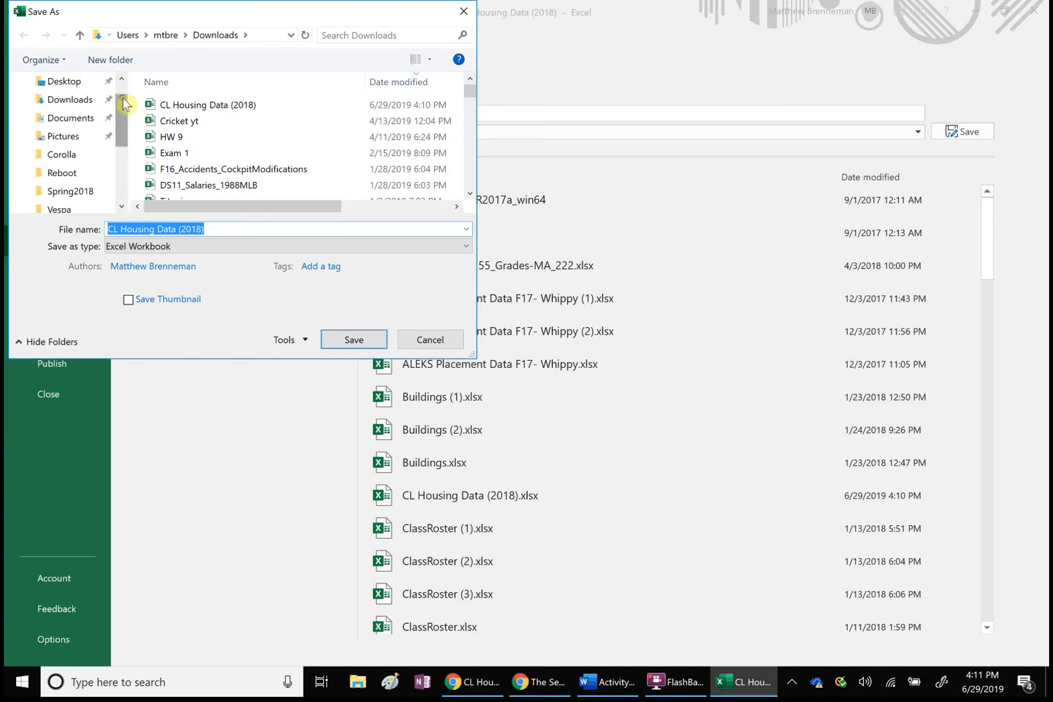
left_click(65, 82)
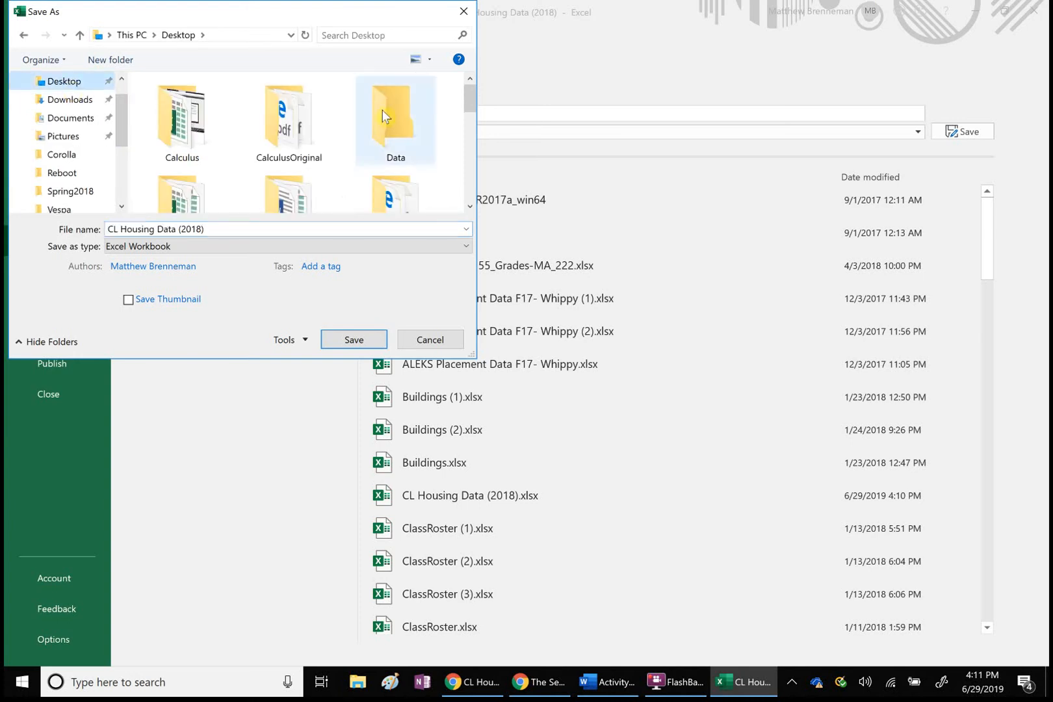
right_click(446, 173)
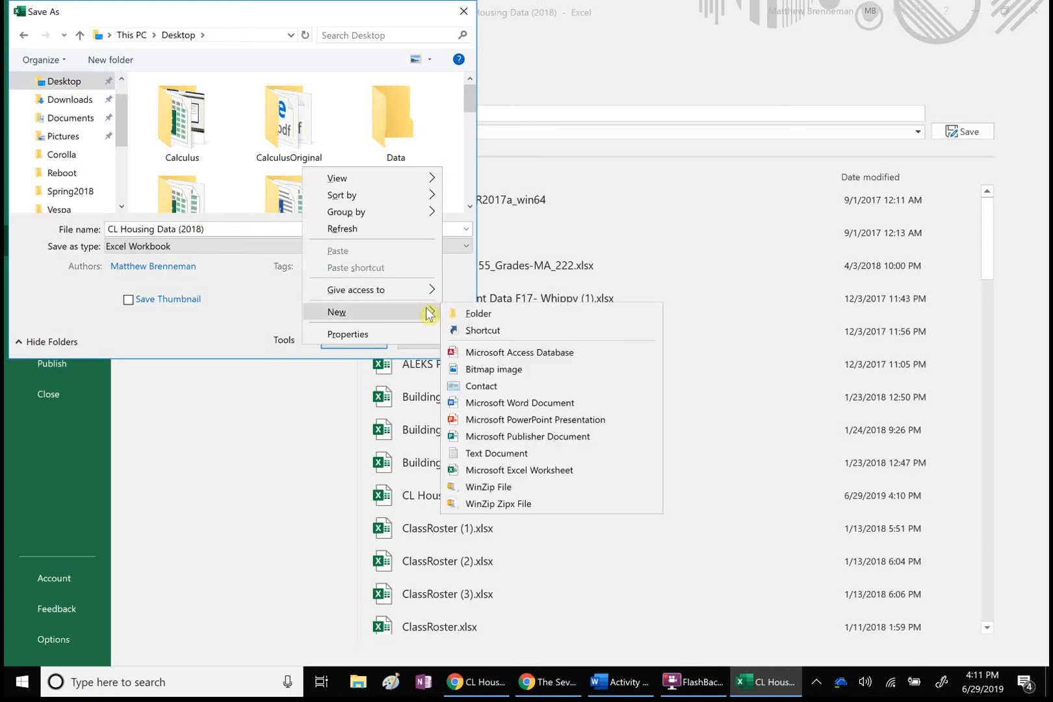
left_click(457, 314)
type("MA 222 Fall 2019")
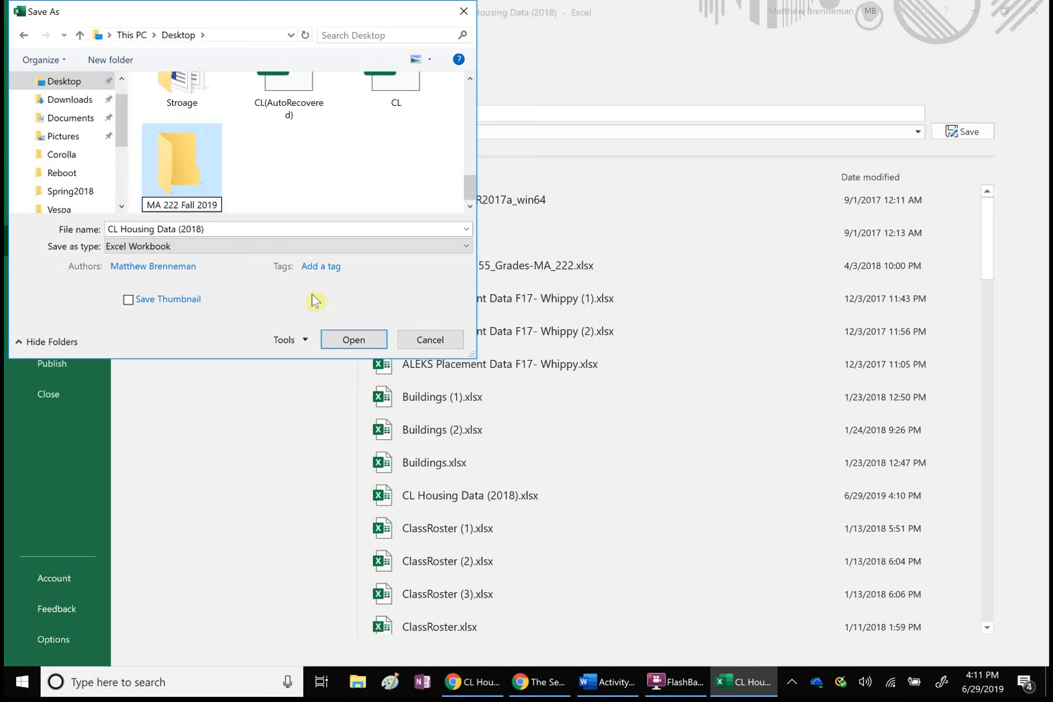
Create a Data subfolder inside MA 222 Fall 2019 and save the CL Housing Data (2018) workbook in it.
double_click(182, 173)
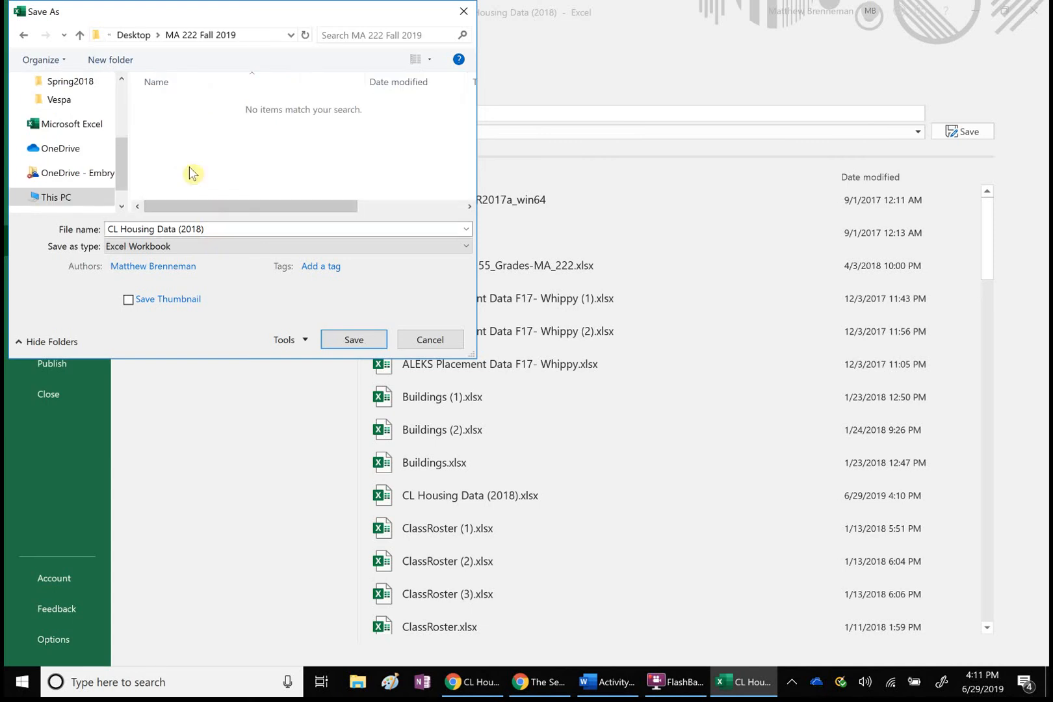
right_click(190, 169)
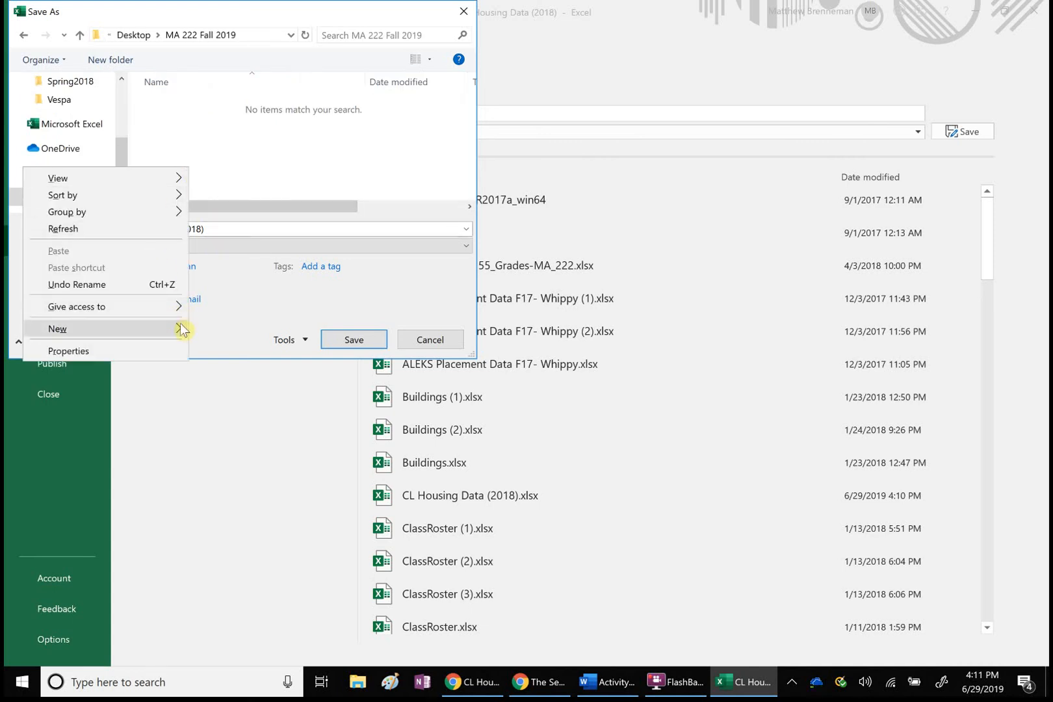
mouse_move(182, 328)
left_click(221, 329)
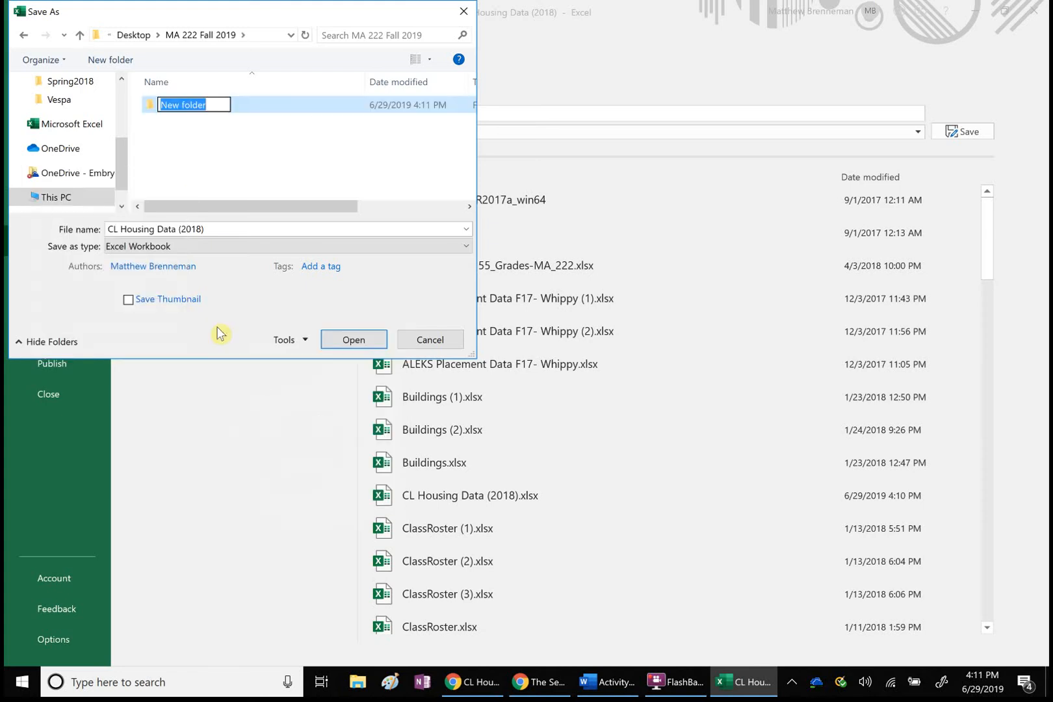
type("Data")
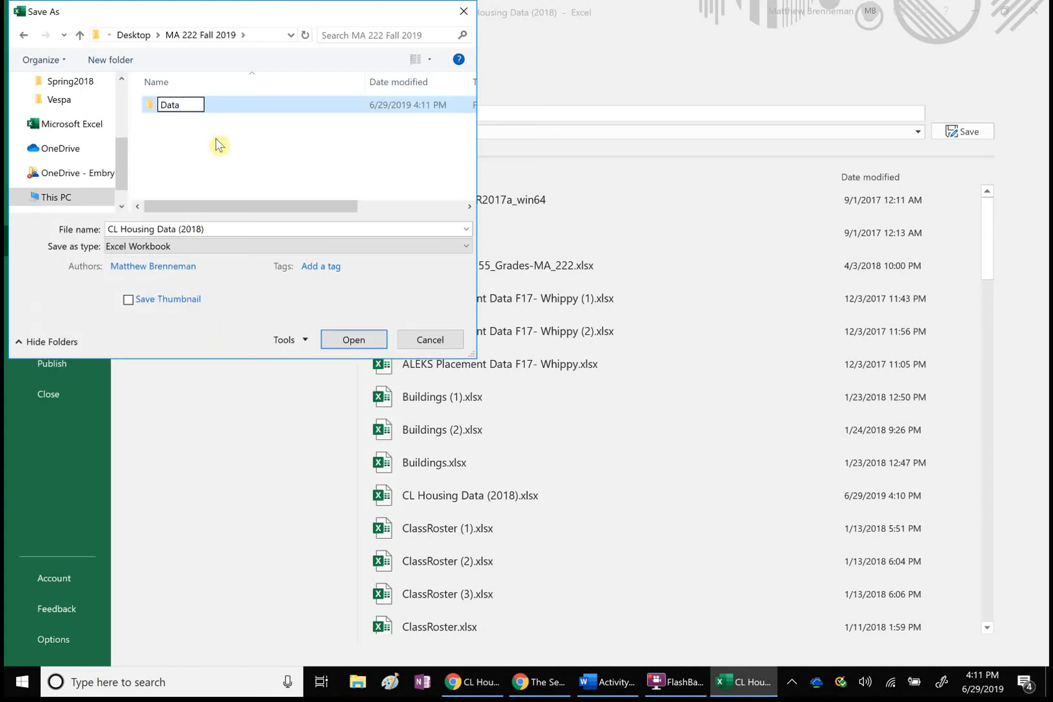
left_click(218, 143)
double_click(192, 108)
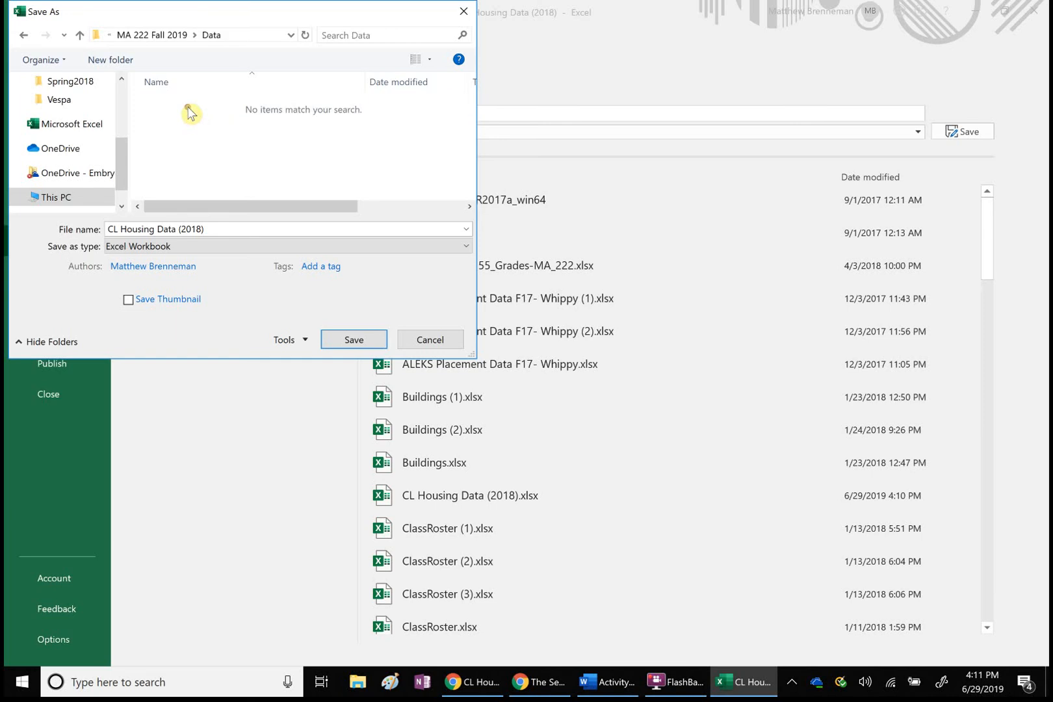
left_click(352, 340)
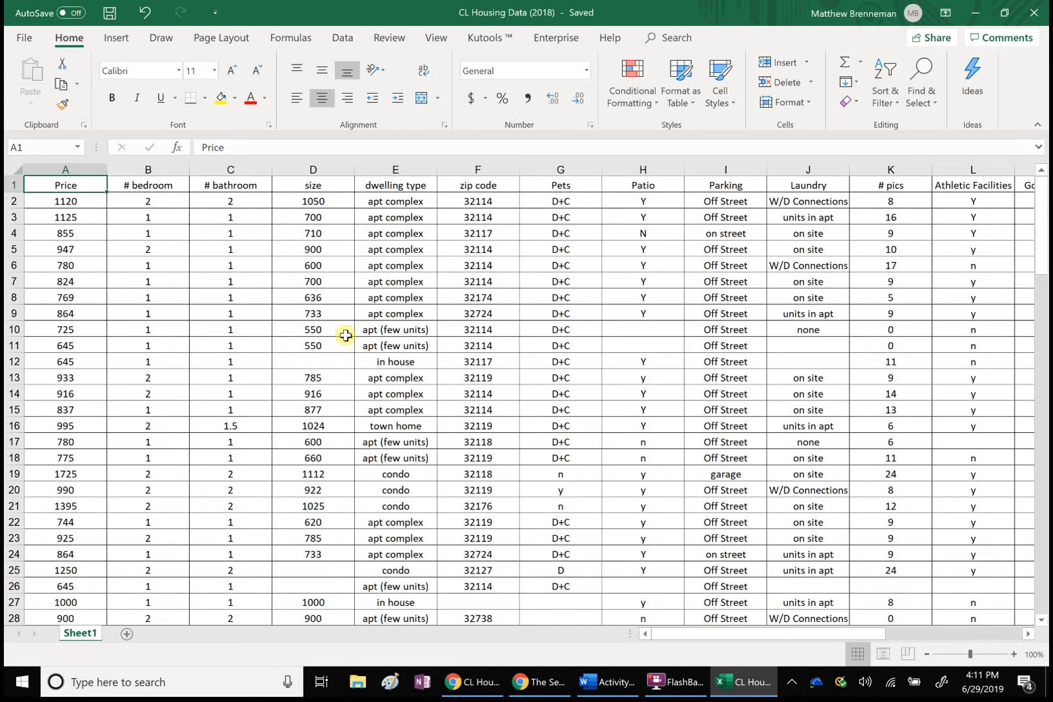
Check the folder path where the workbook is saved and return to the worksheet.
left_click(25, 40)
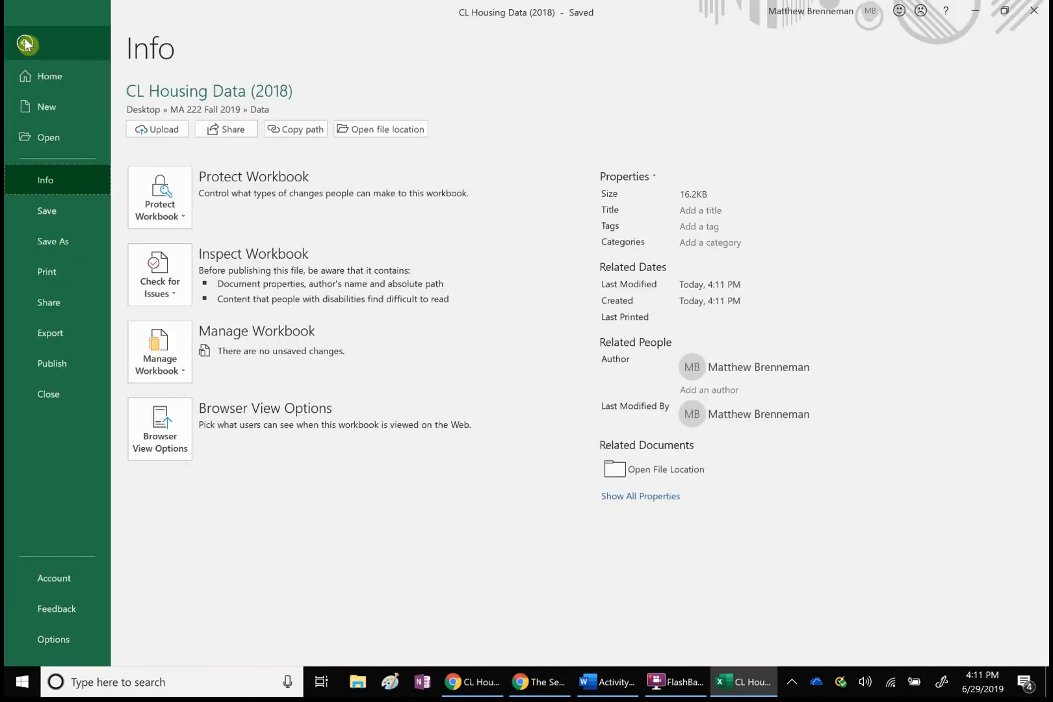
left_click(61, 246)
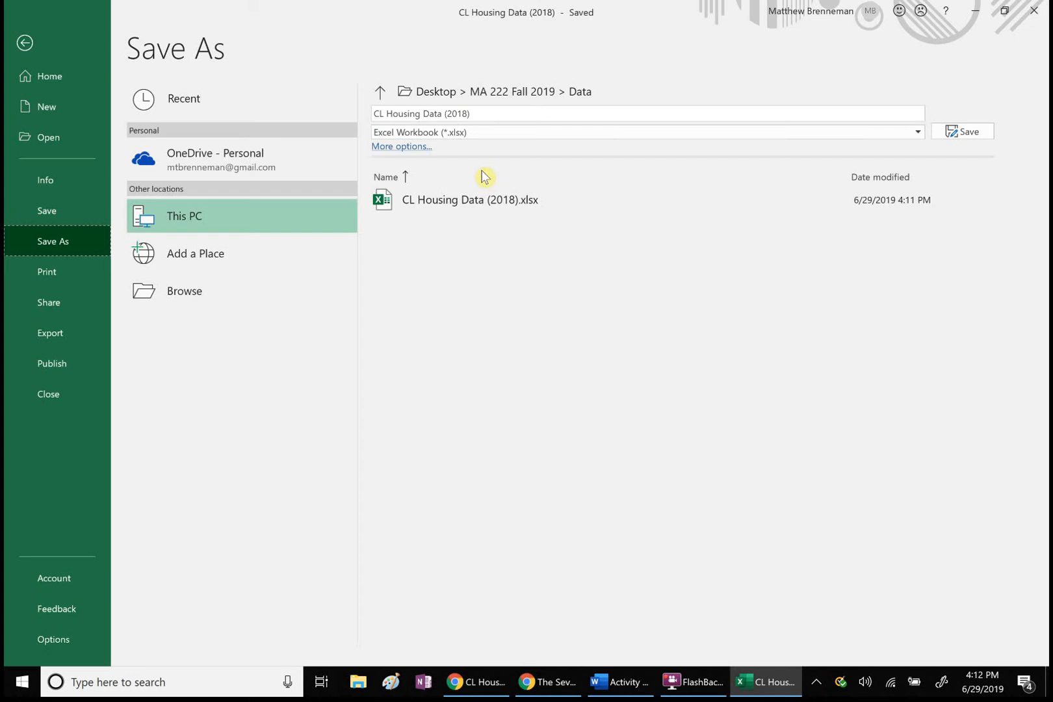
left_click(22, 43)
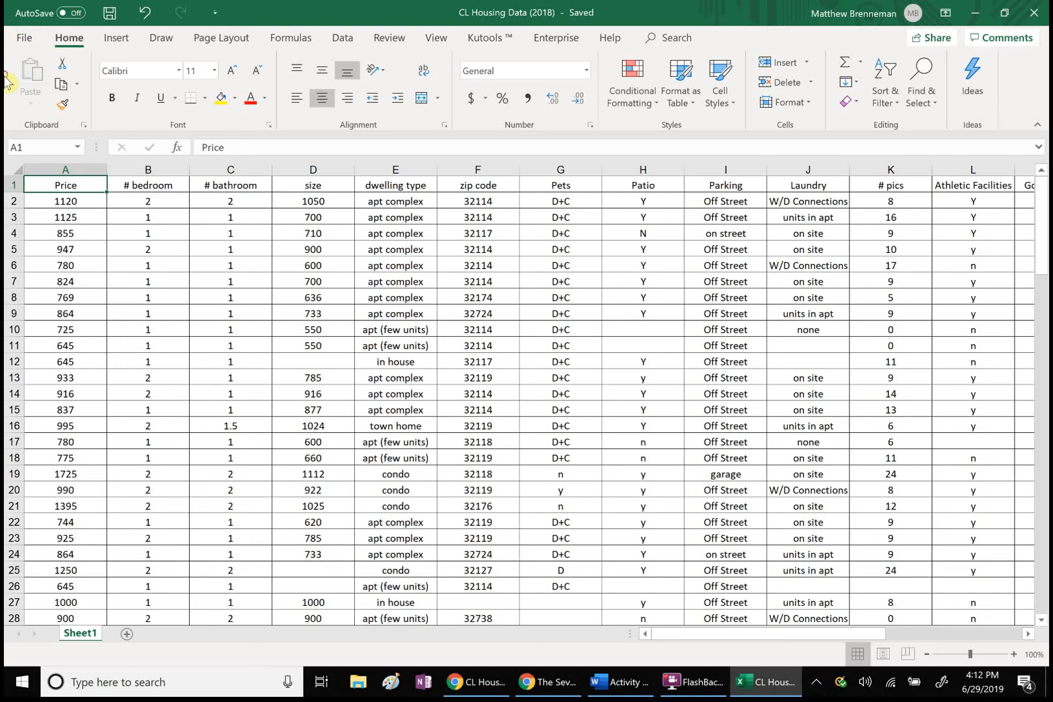
Insert a blank column before the Price column.
left_click(79, 165)
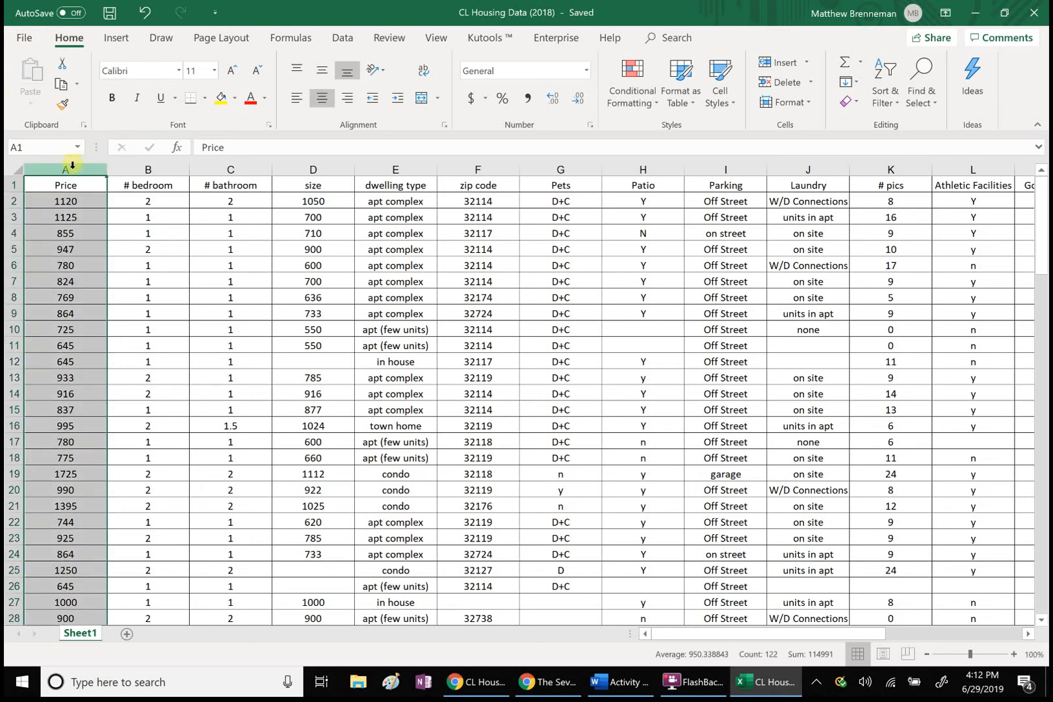
left_click(65, 167)
right_click(66, 169)
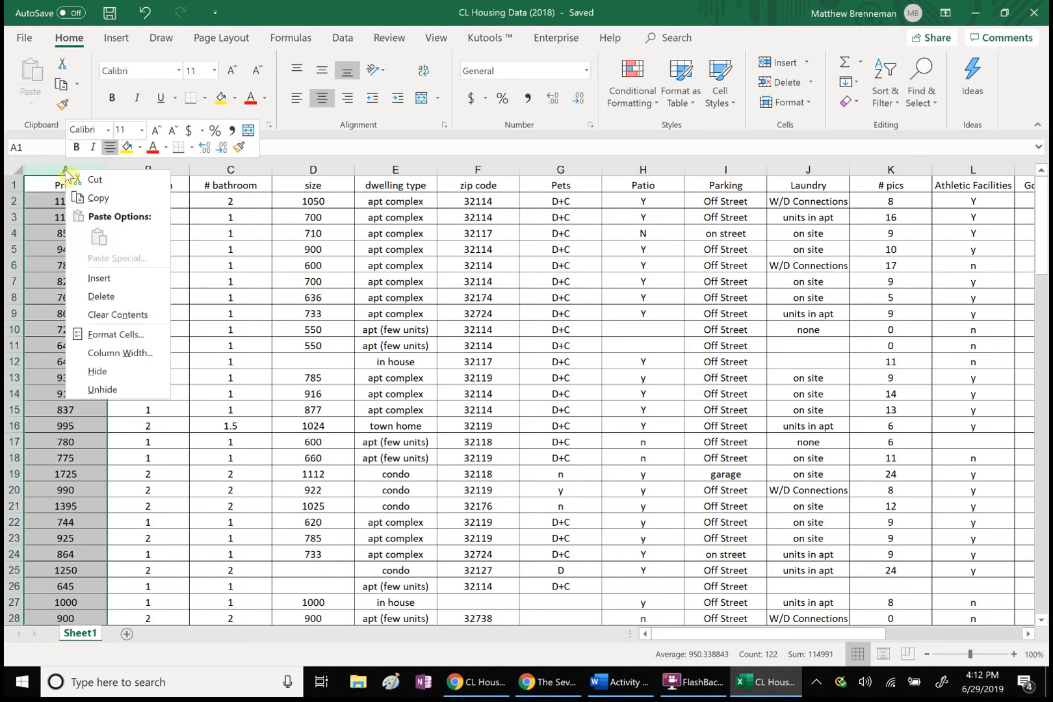
left_click(99, 278)
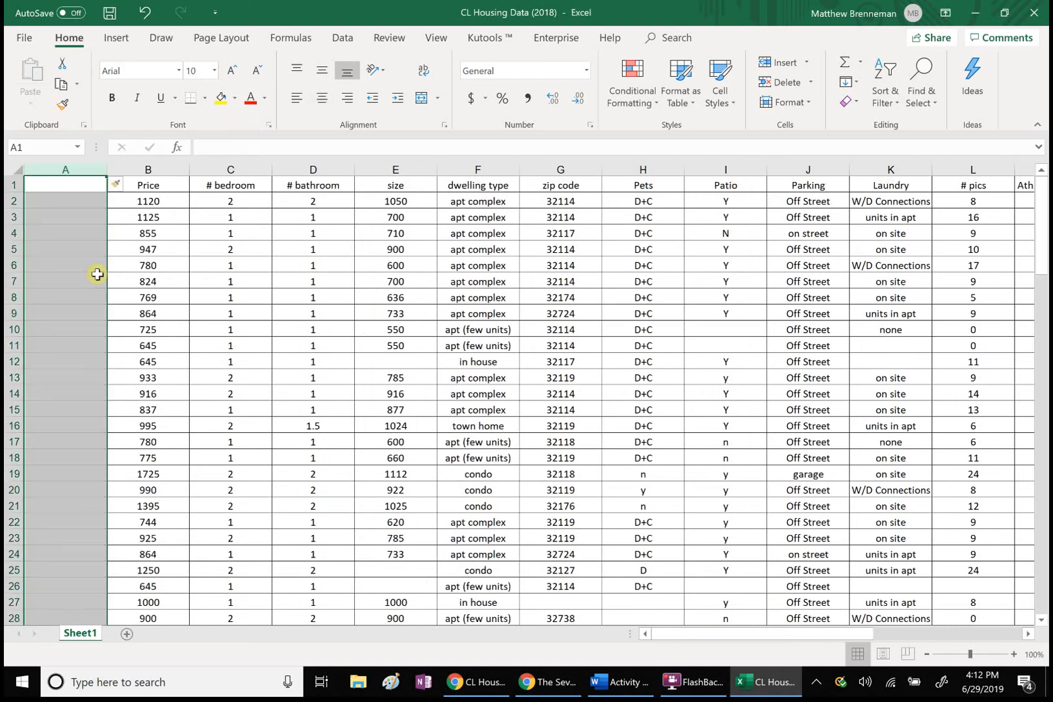
left_click(54, 186)
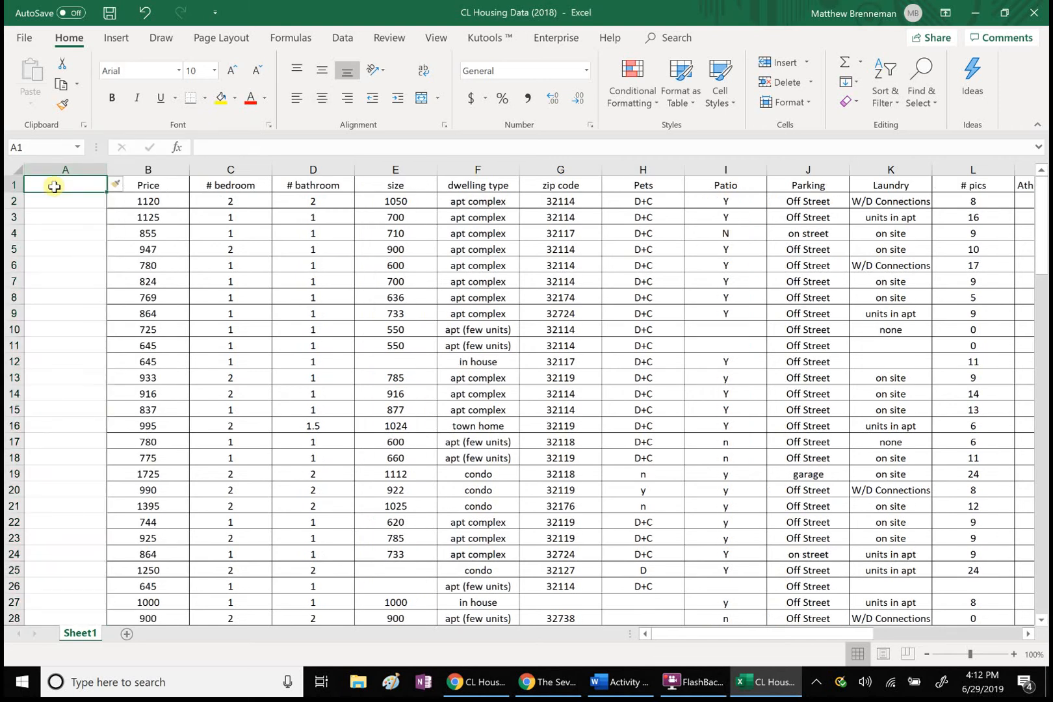
left_click(13, 201)
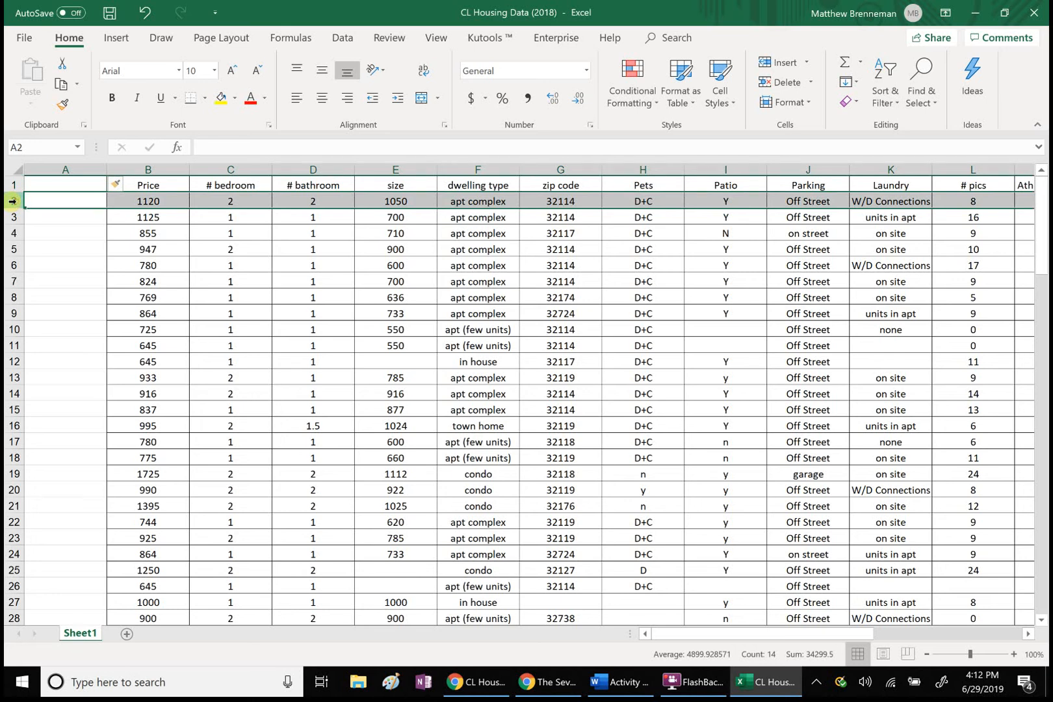
right_click(12, 201)
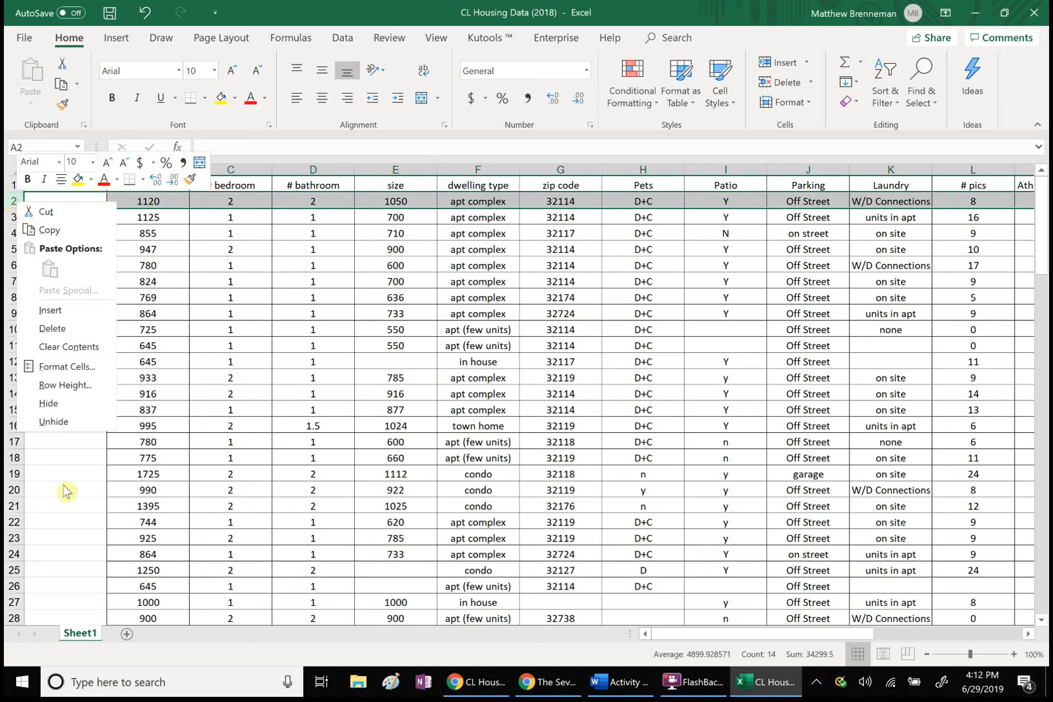
key("Escape")
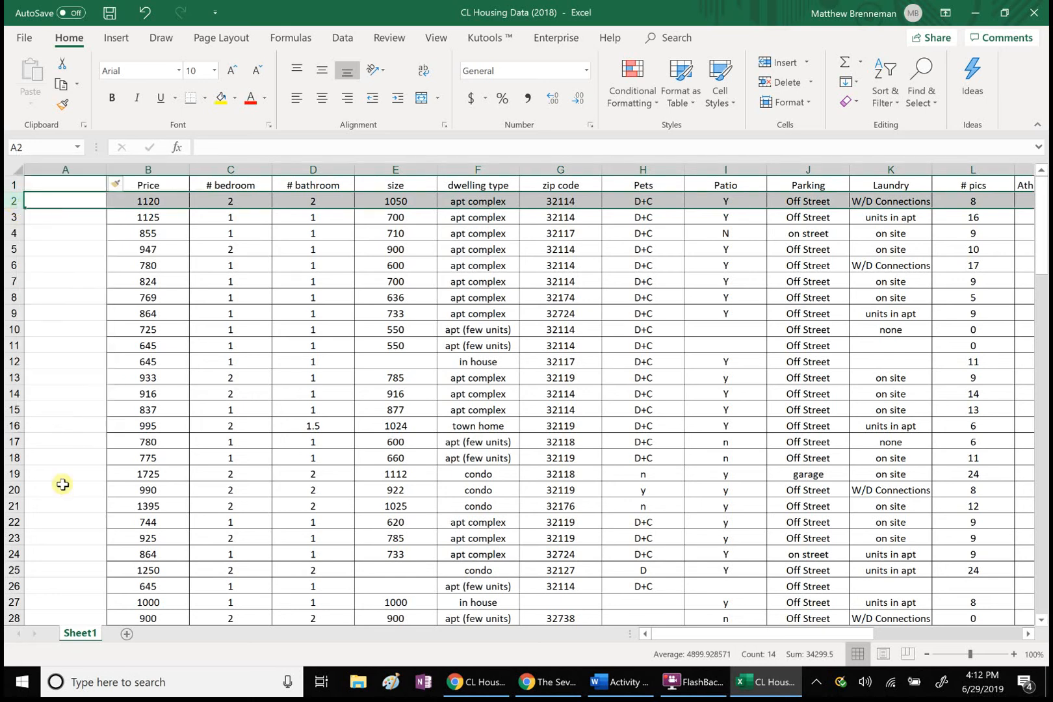
Enter the heading Number in cell A1 and the values 1, 2 and 3 in A2 through A4.
left_click(59, 187)
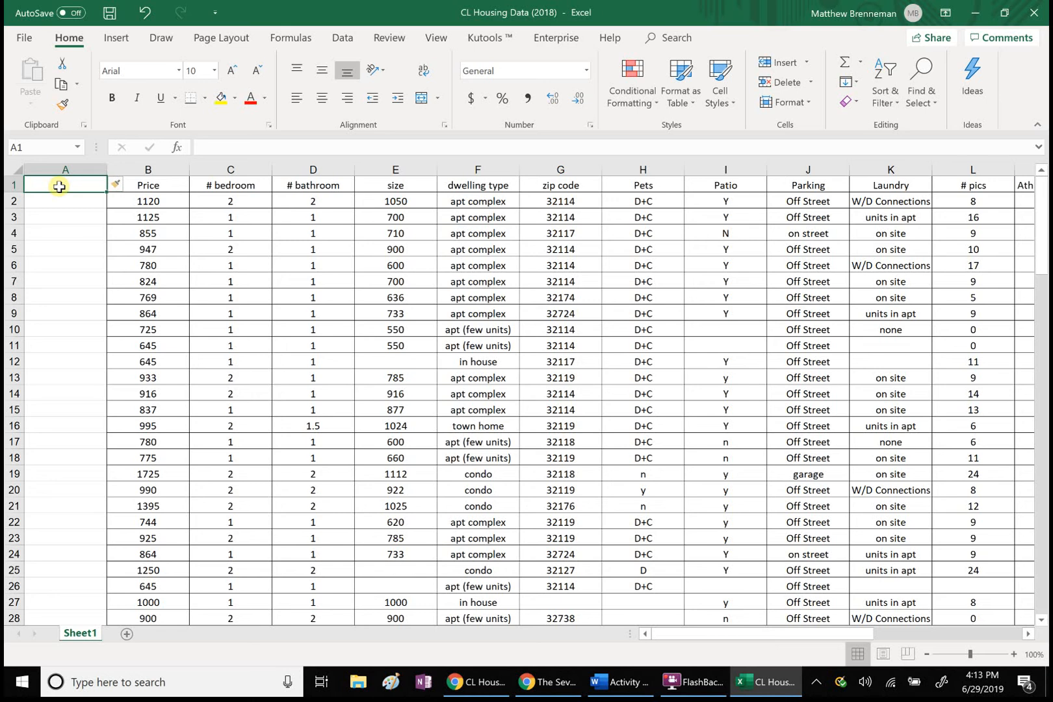
type("Number")
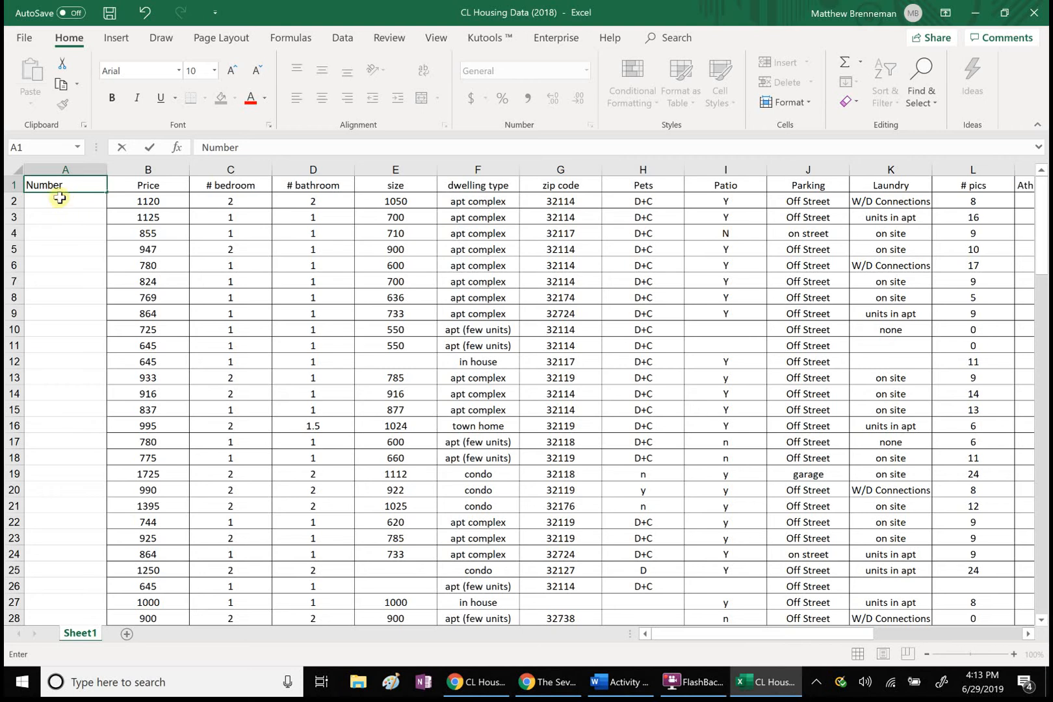
left_click(54, 203)
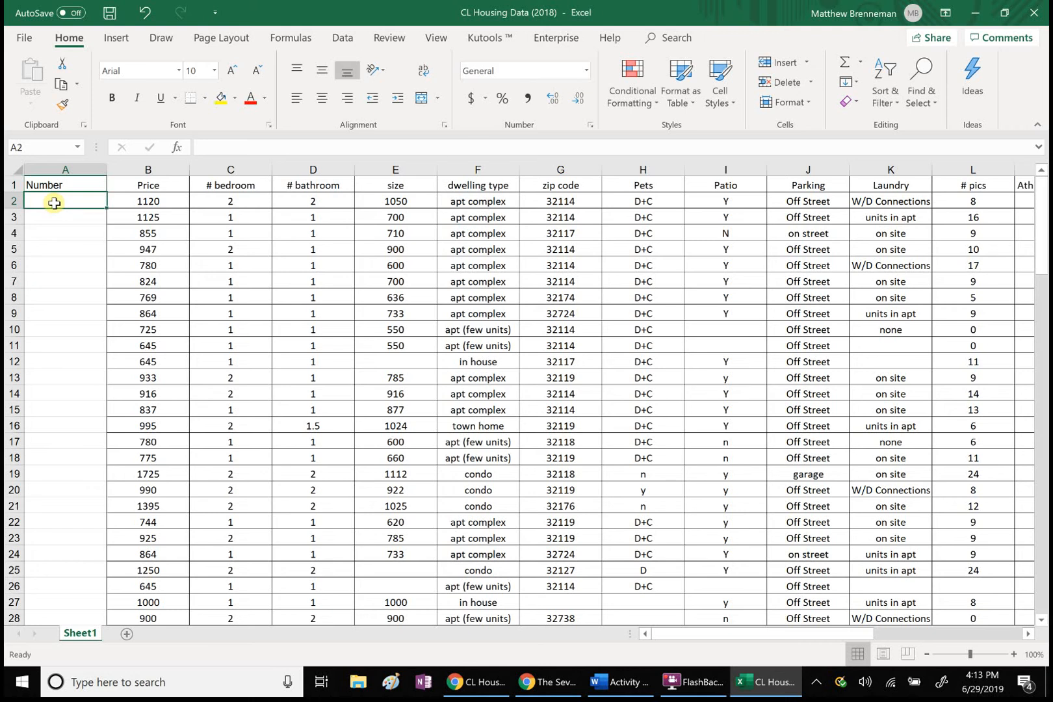
type("1")
key("Return")
type("2")
key("Return")
type("3")
key("Return")
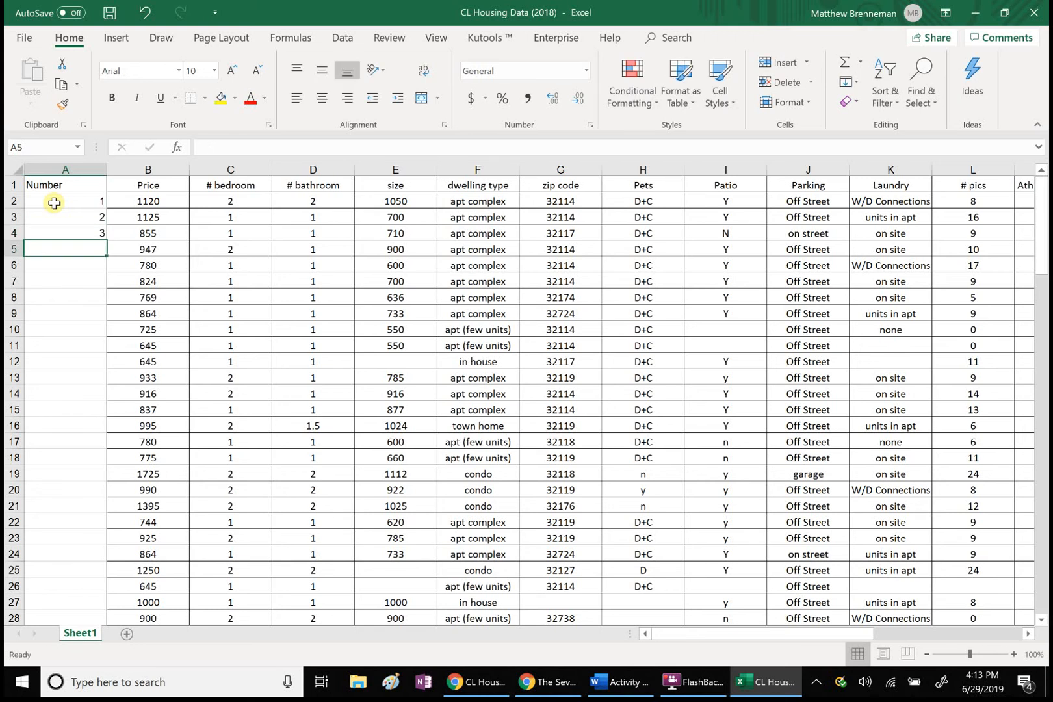
Extend the number series from A2:A4 down column A to the last data row, 122.
left_click(54, 204)
left_click_drag(54, 206, 57, 232)
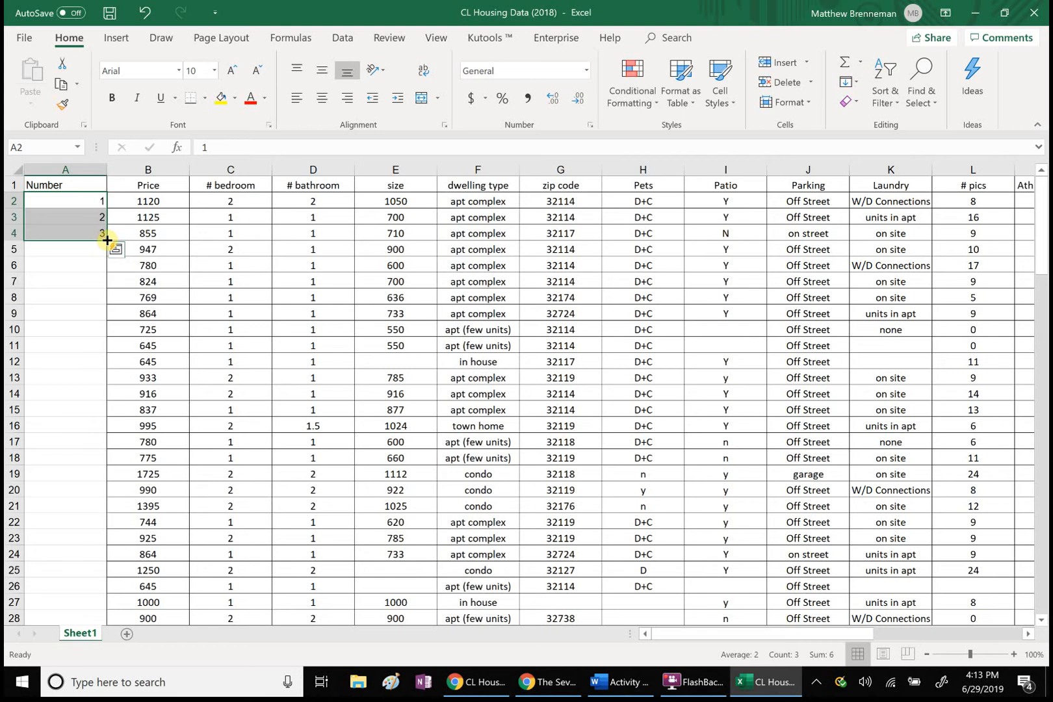
left_click_drag(107, 240, 119, 579)
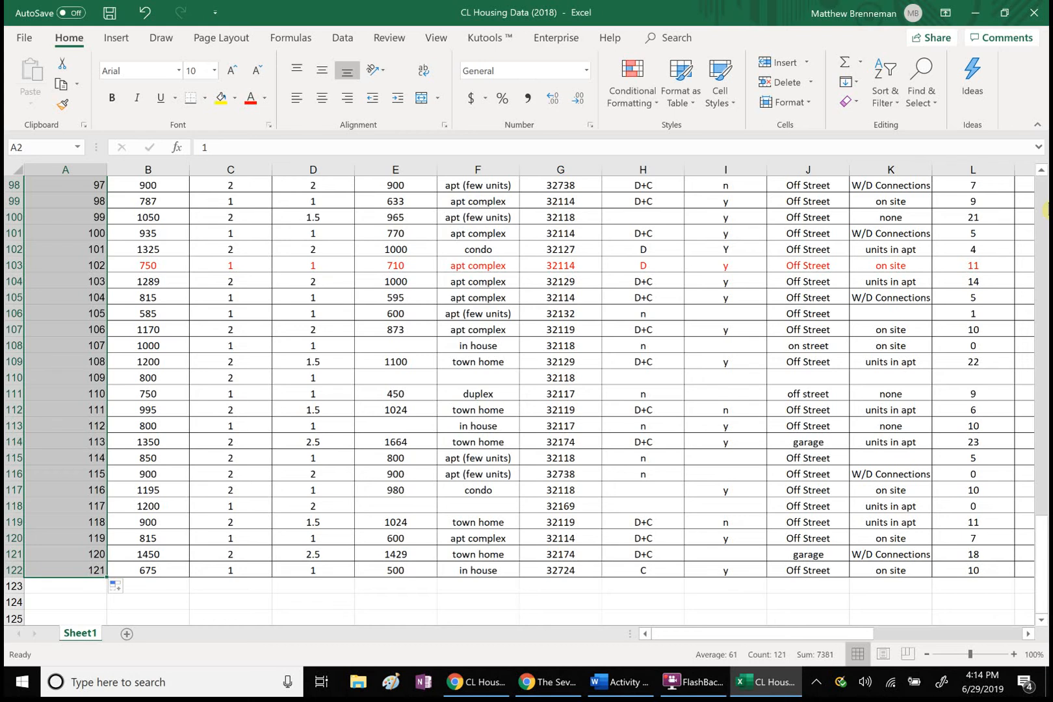
Apply all borders to the Number column from A1 down to the last data row, 122.
left_click(806, 361)
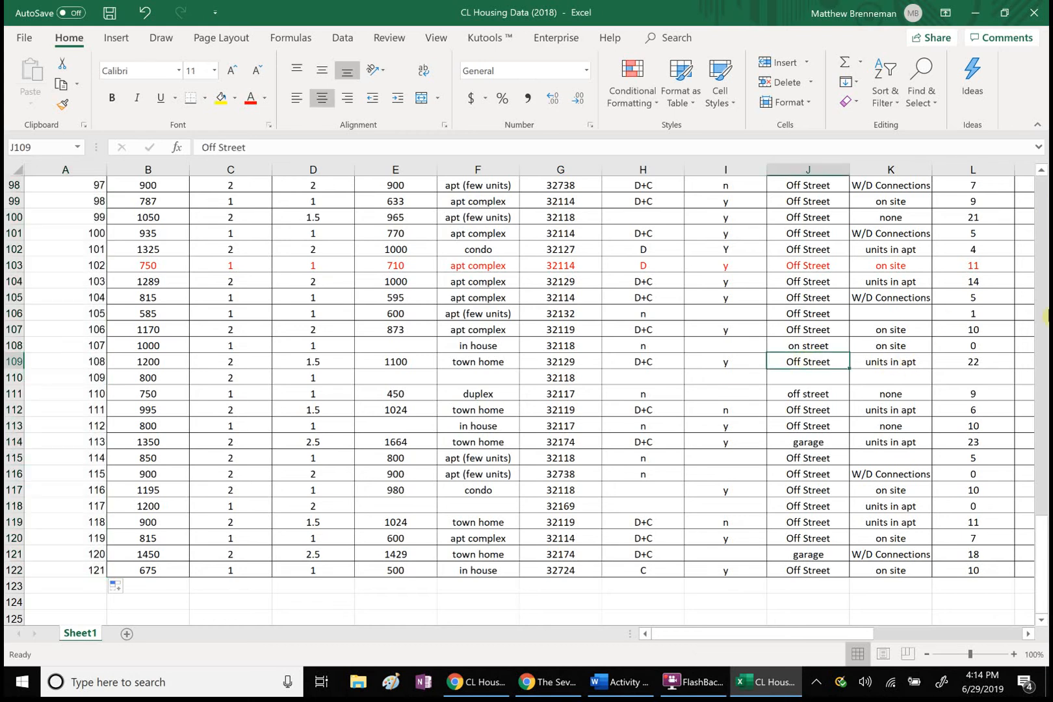
left_click_drag(1043, 545, 1046, 188)
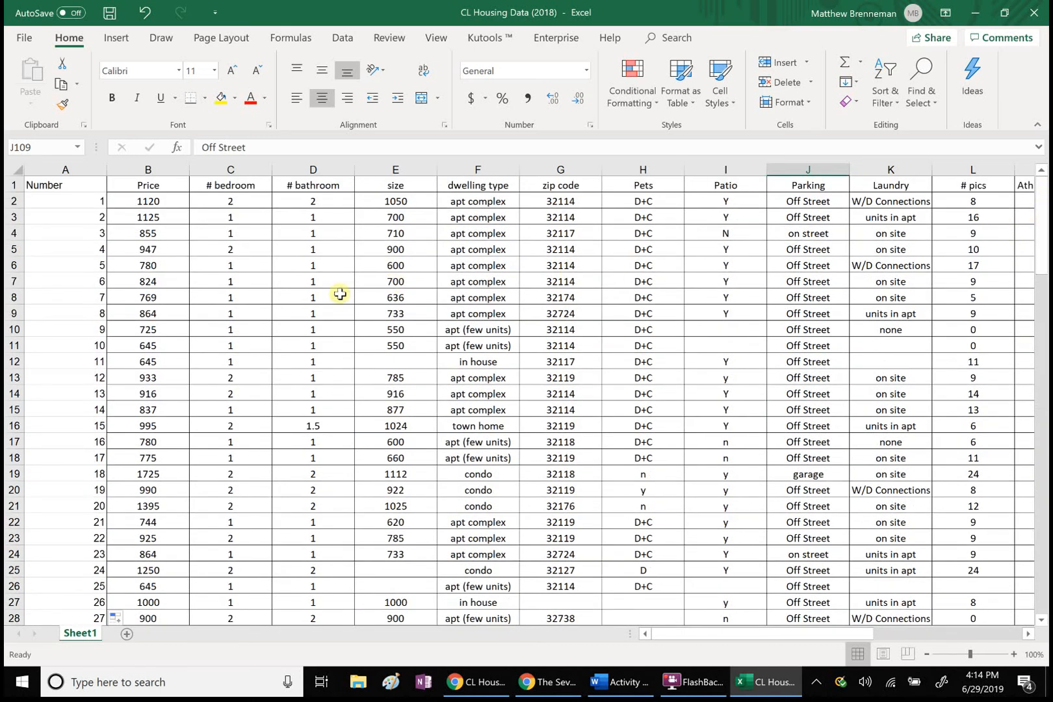
left_click(66, 187)
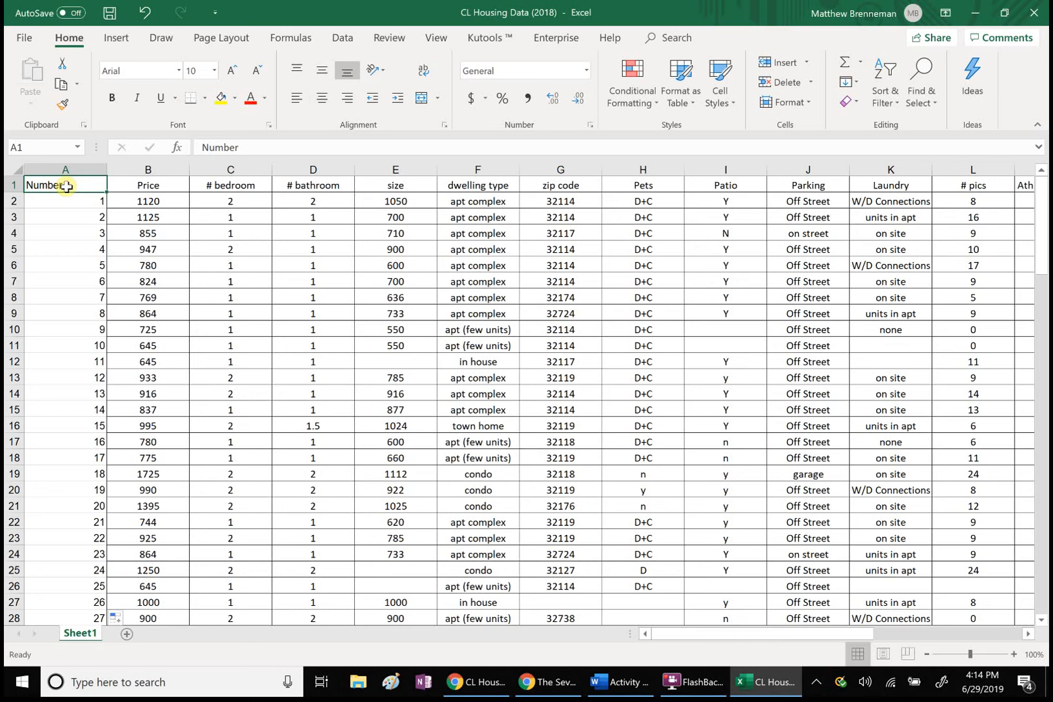
left_click_drag(66, 187, 61, 566)
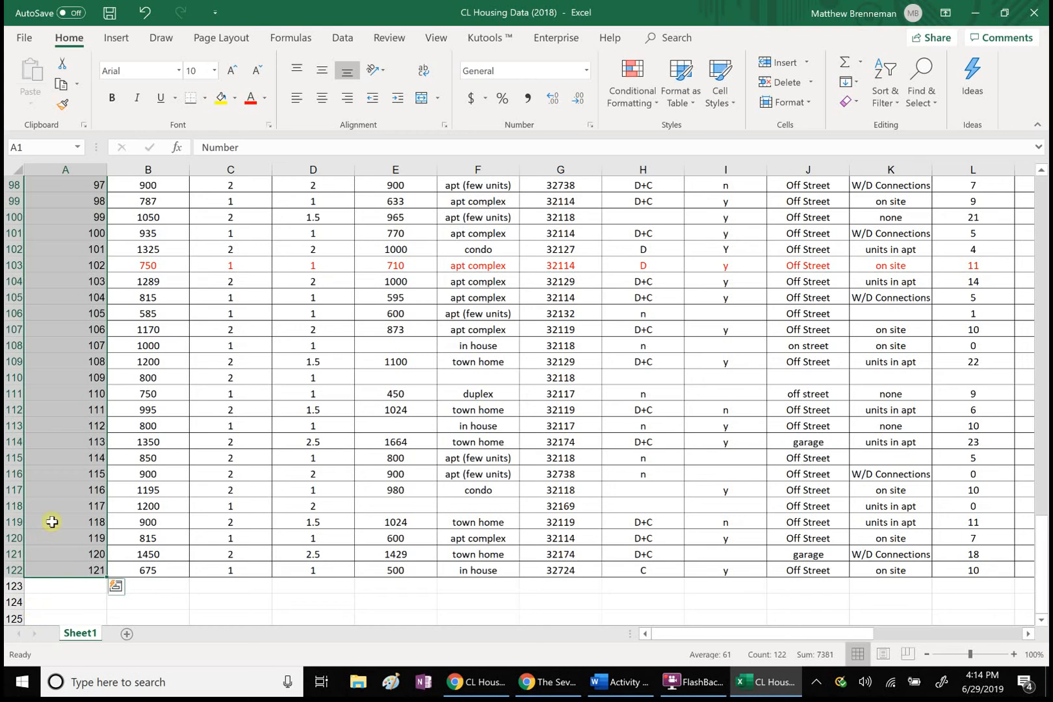
right_click(64, 458)
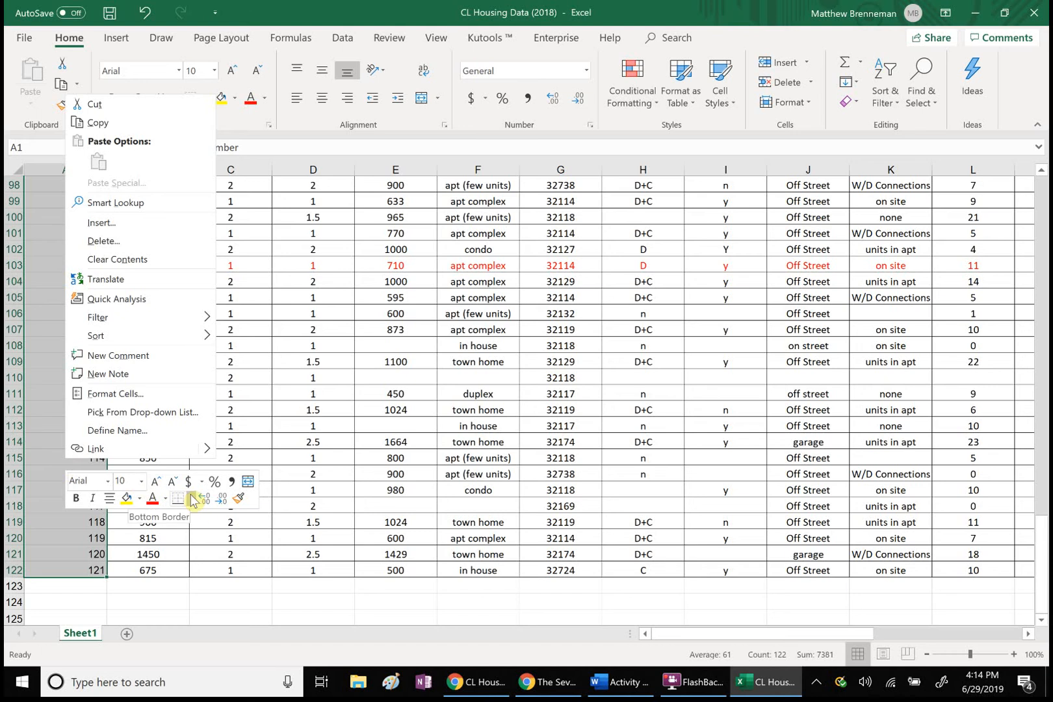
left_click(180, 15)
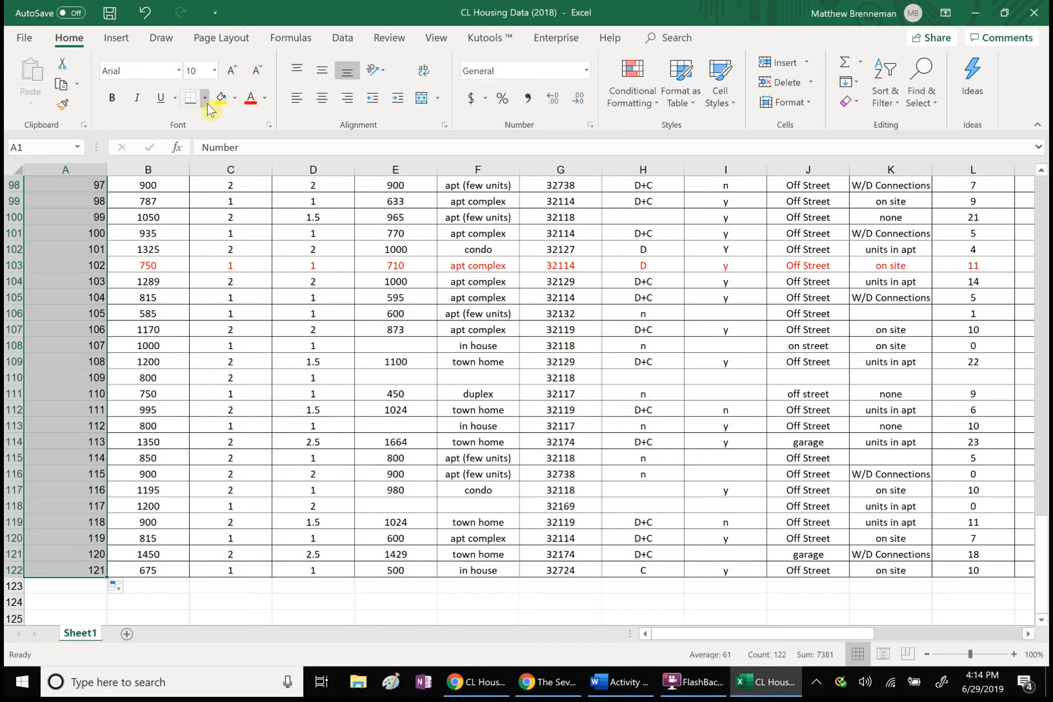
left_click(206, 100)
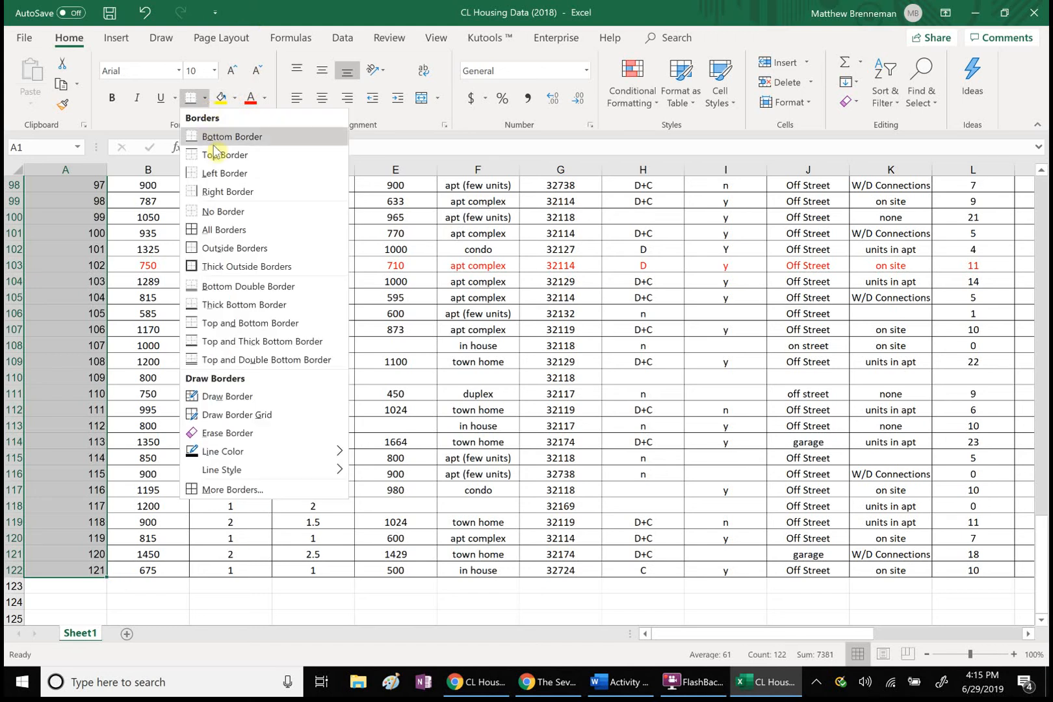
left_click(219, 229)
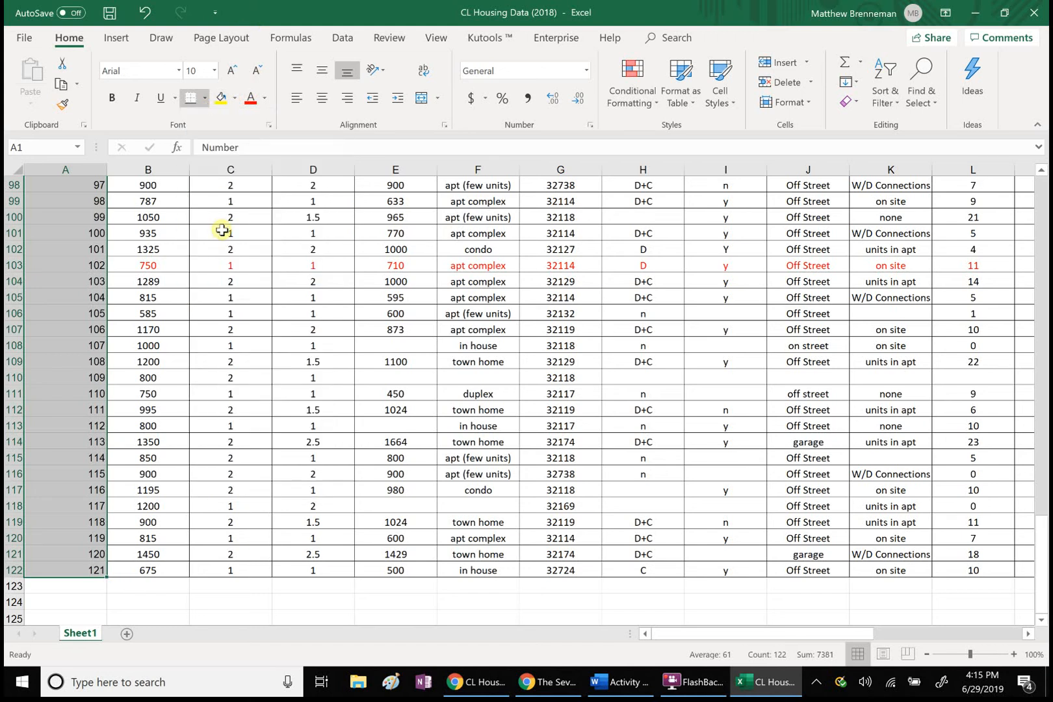
scroll(222, 230, "up", 20)
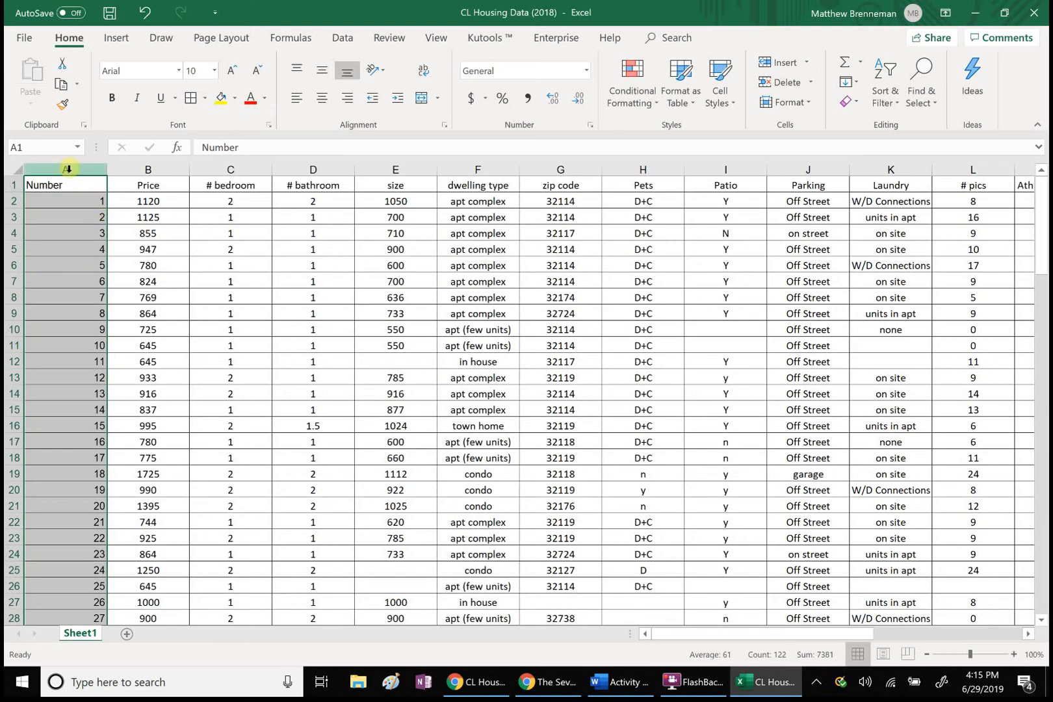
left_click(224, 234)
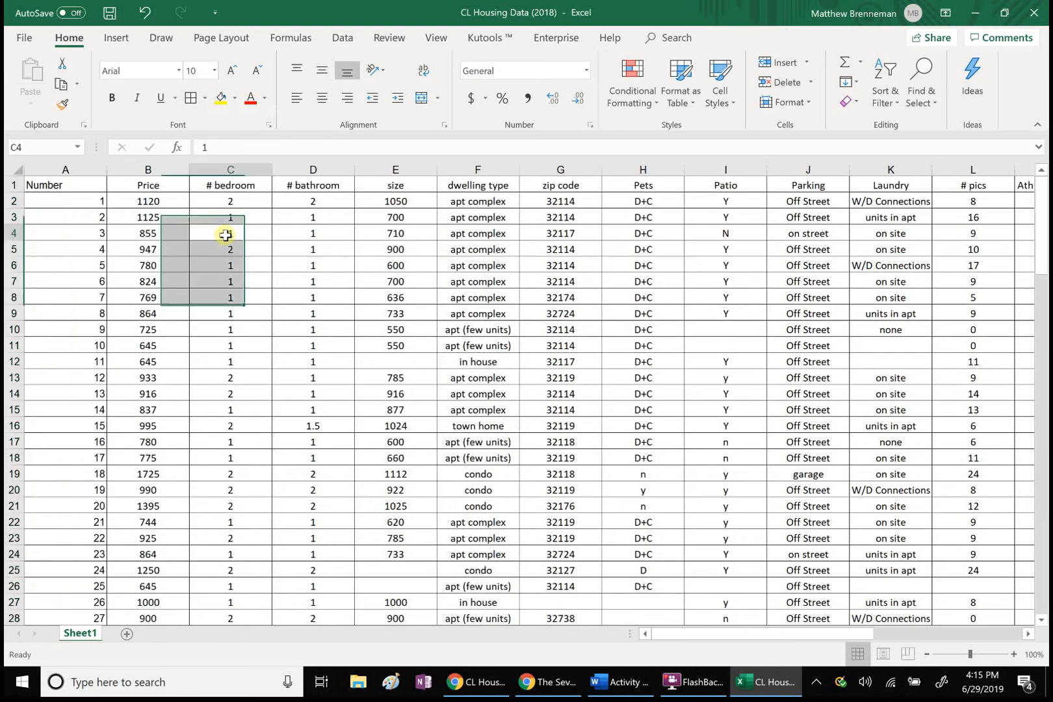
Center the contents of column A horizontally.
left_click(74, 166)
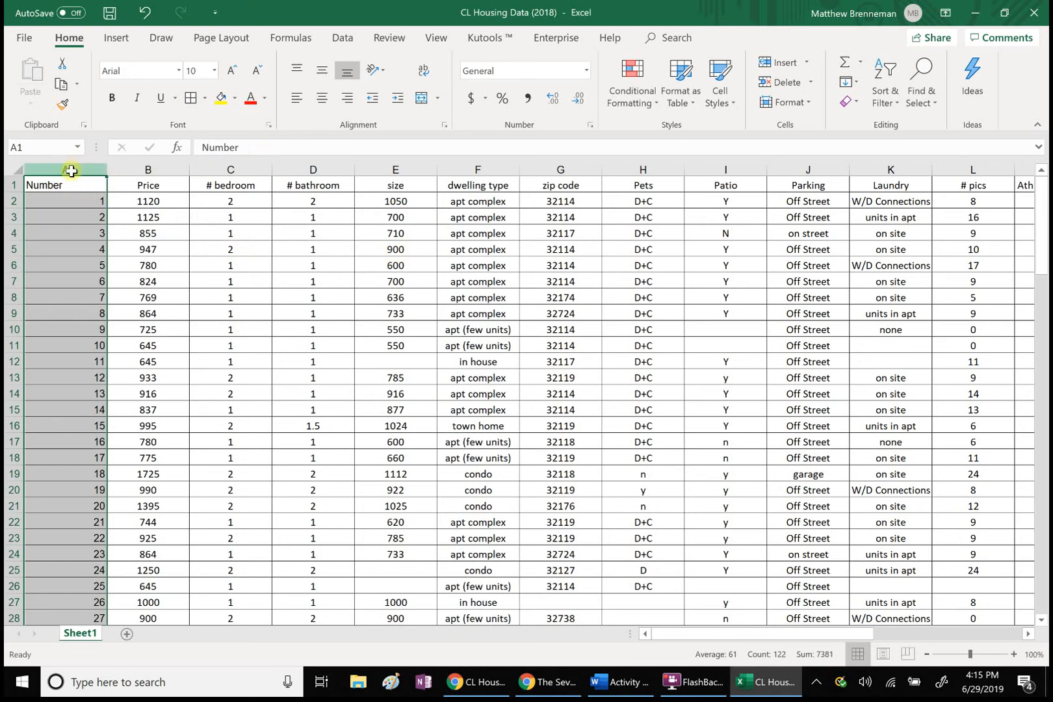
left_click(324, 99)
left_click(294, 286)
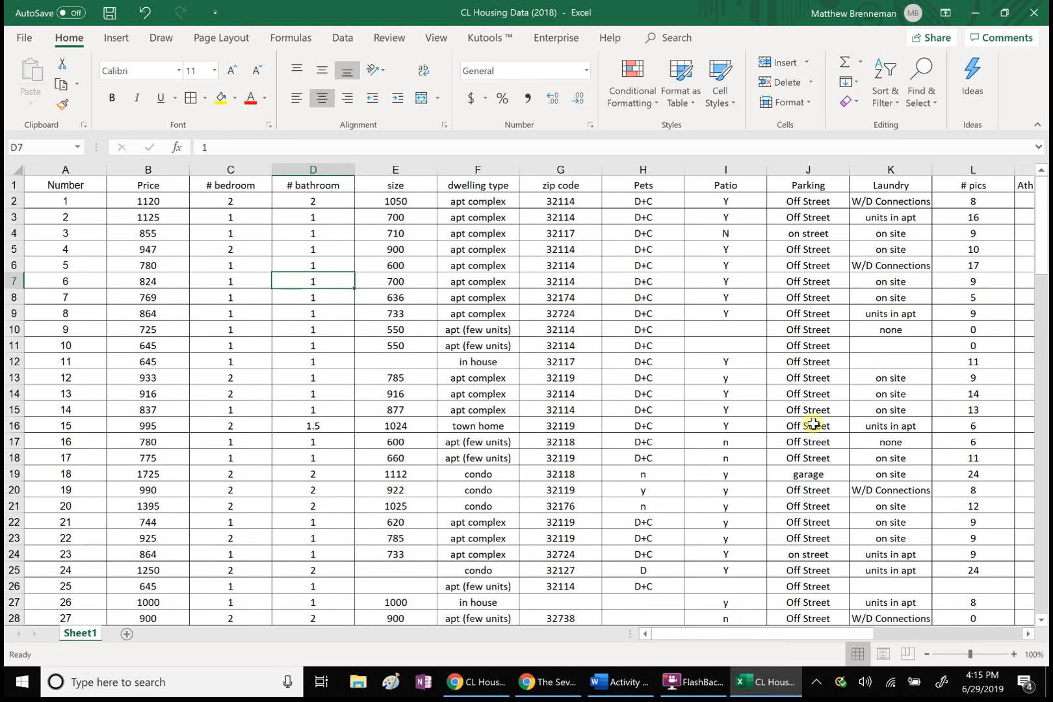
Autofit the widths of columns A through E to their contents.
double_click(106, 172)
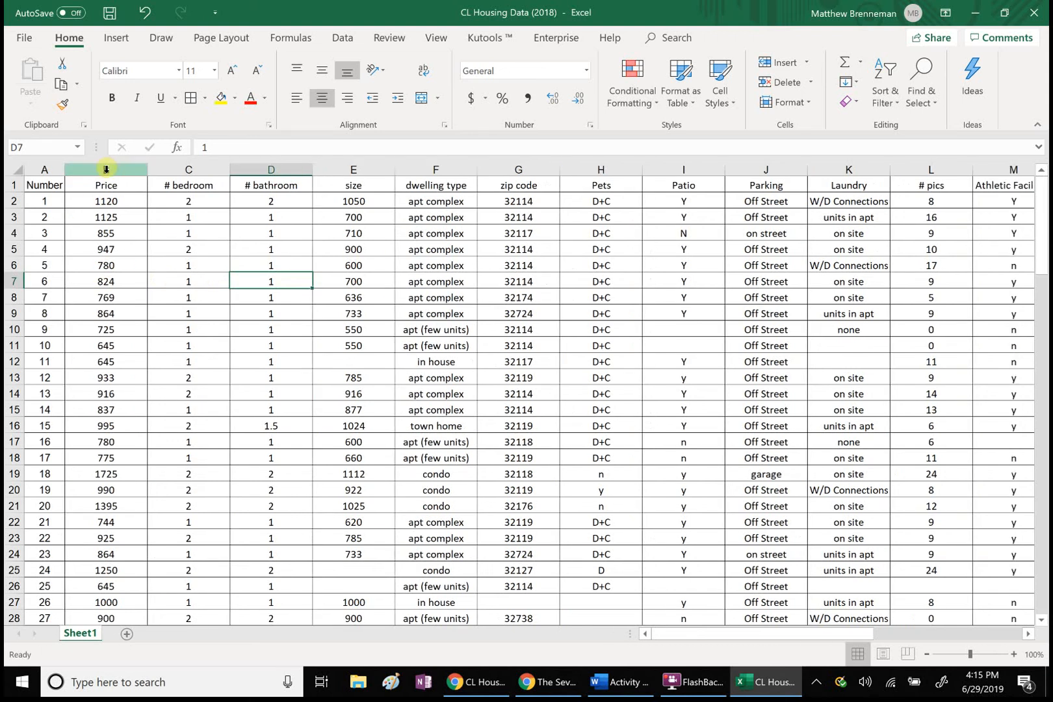
double_click(148, 172)
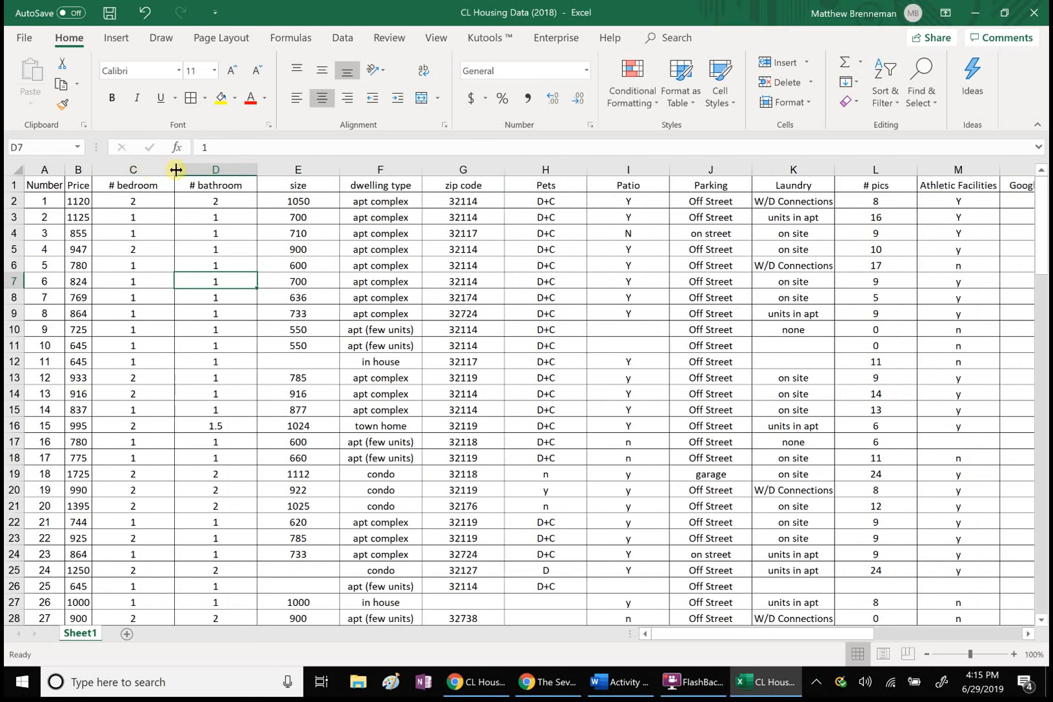
double_click(176, 170)
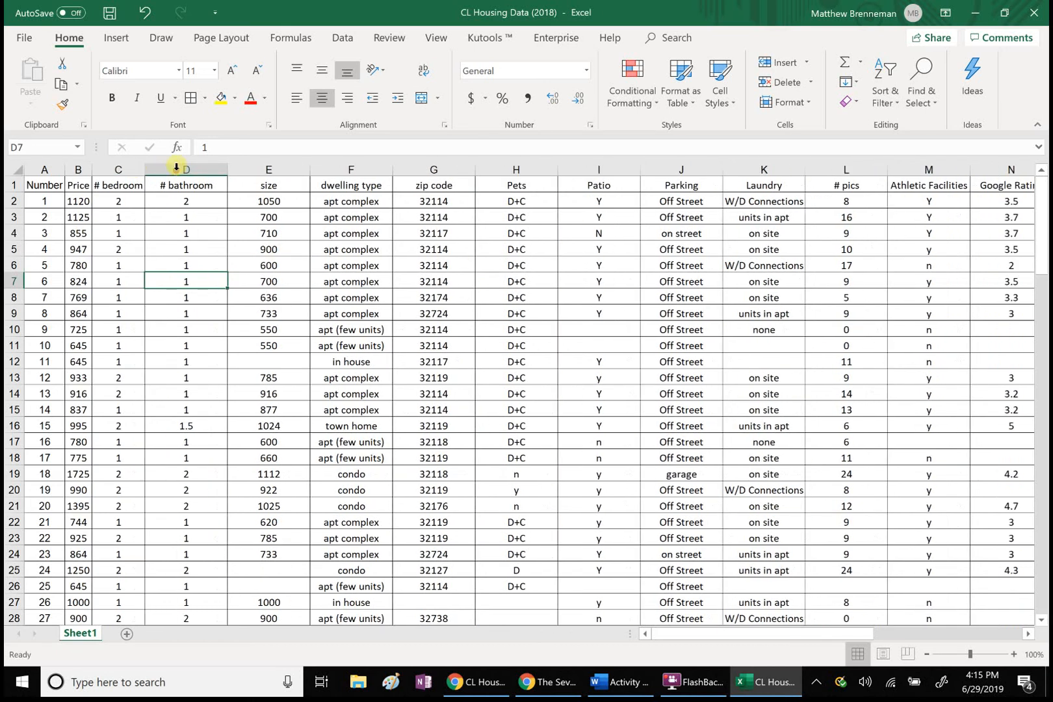
double_click(227, 168)
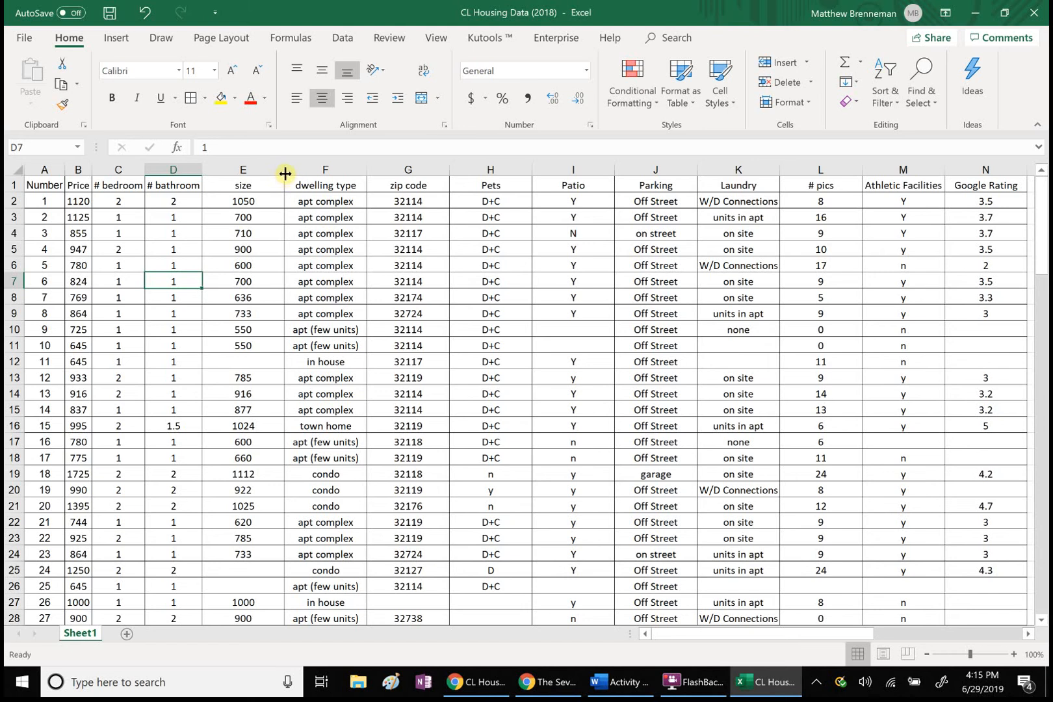
double_click(285, 173)
left_click(285, 171)
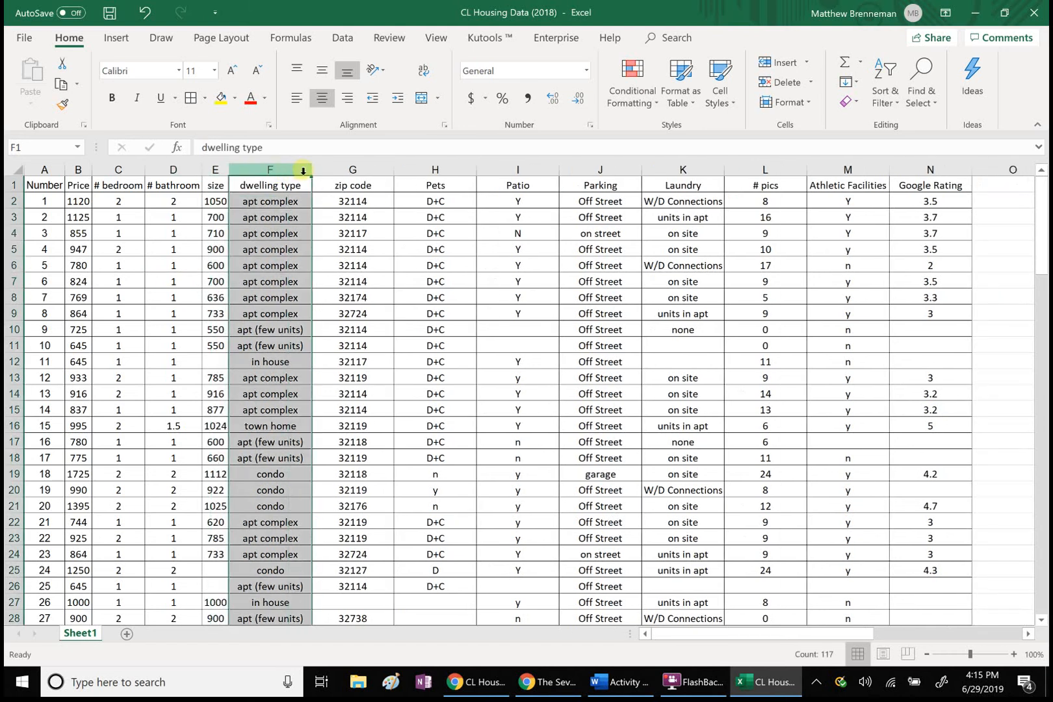
Autofit the widths of columns G through J, L and N to their contents.
double_click(393, 171)
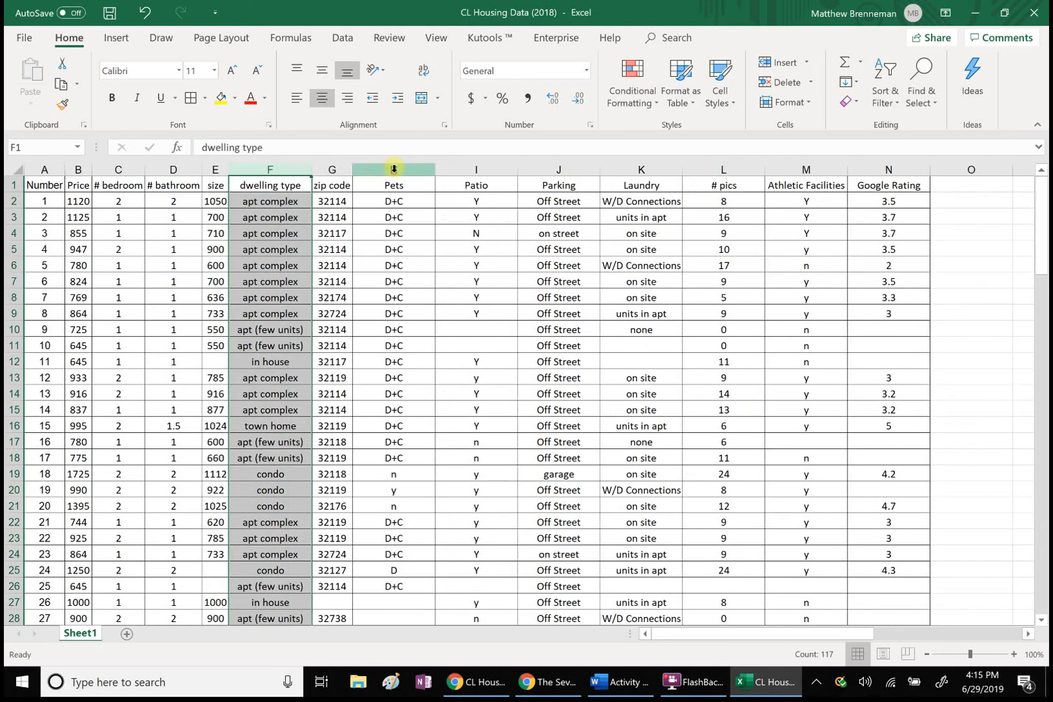
double_click(436, 170)
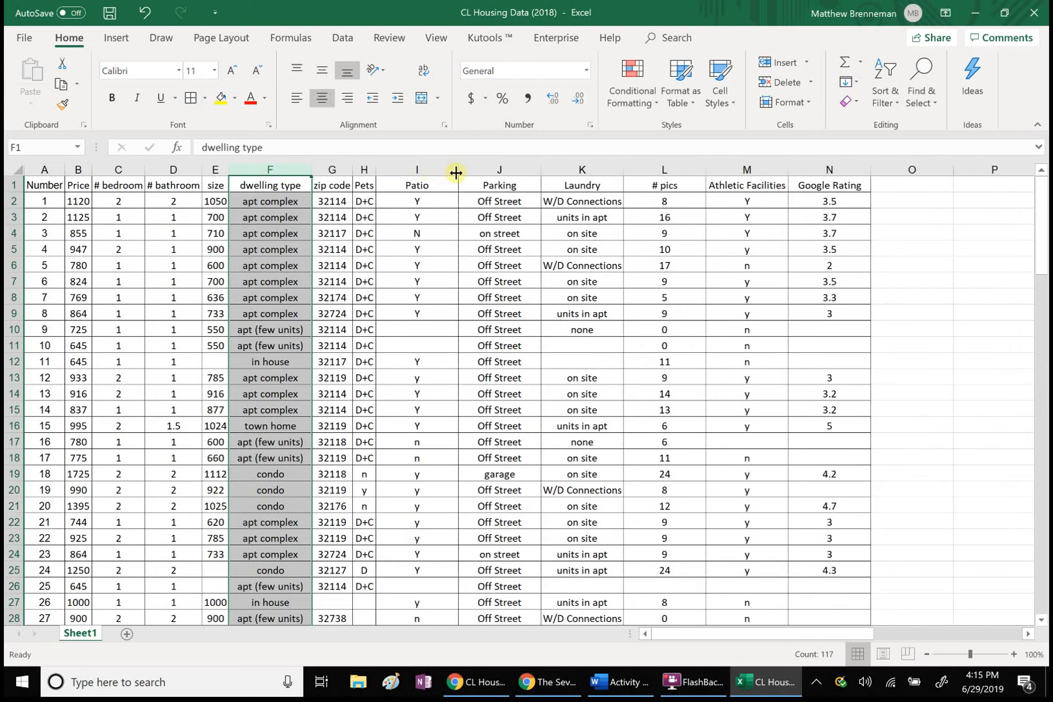
double_click(457, 171)
double_click(483, 170)
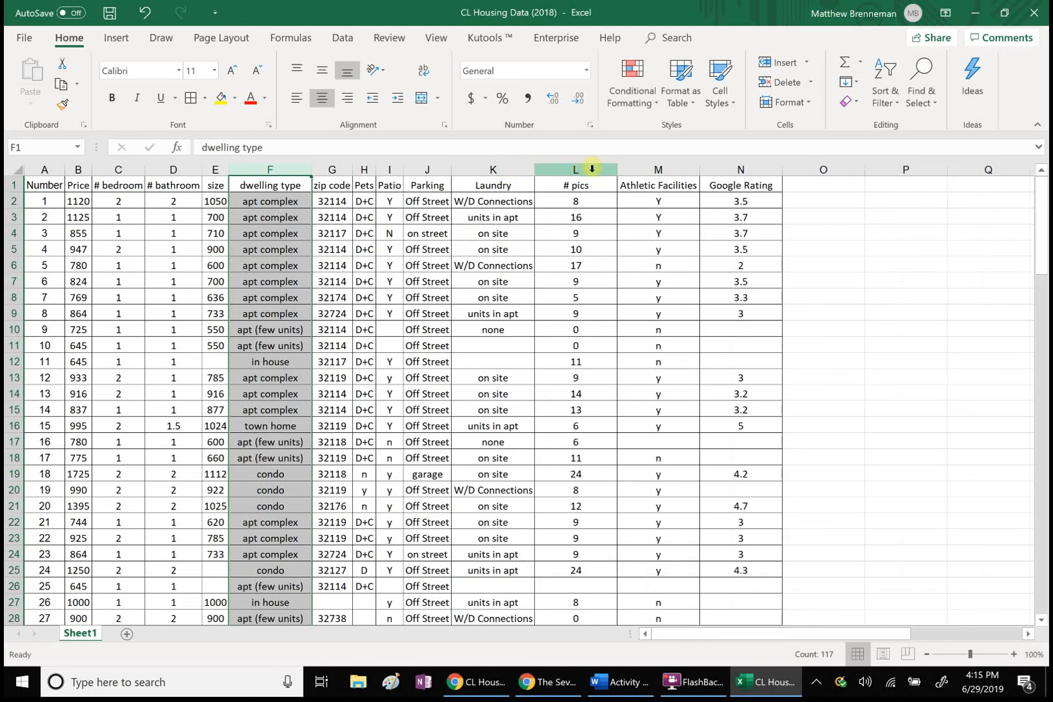
double_click(617, 170)
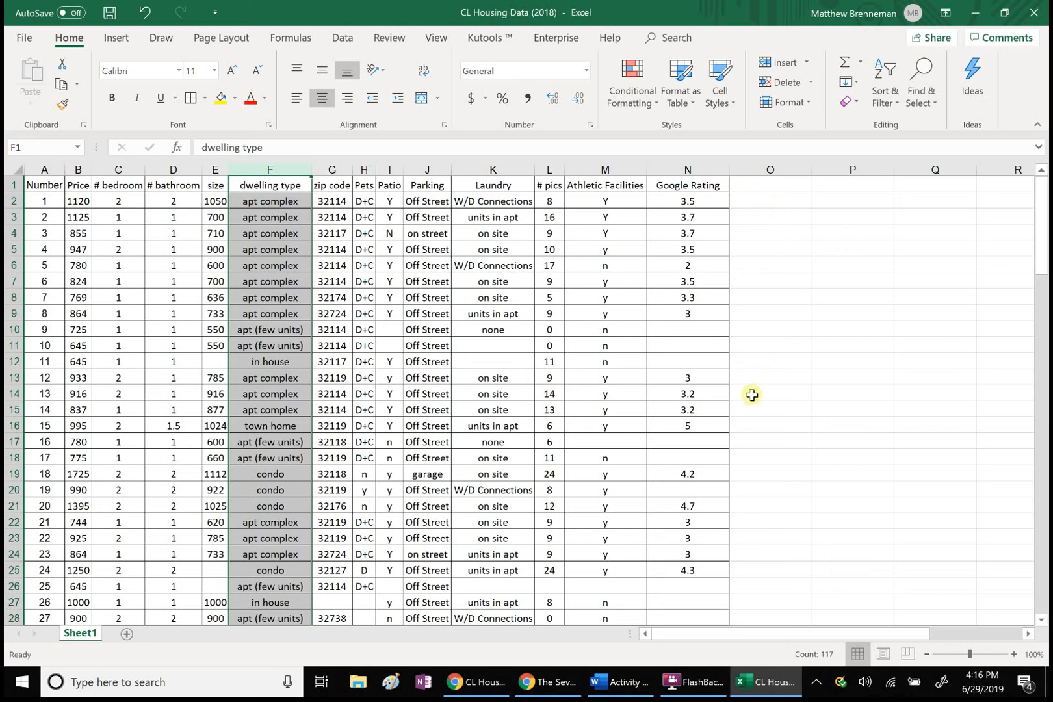
left_click(729, 169)
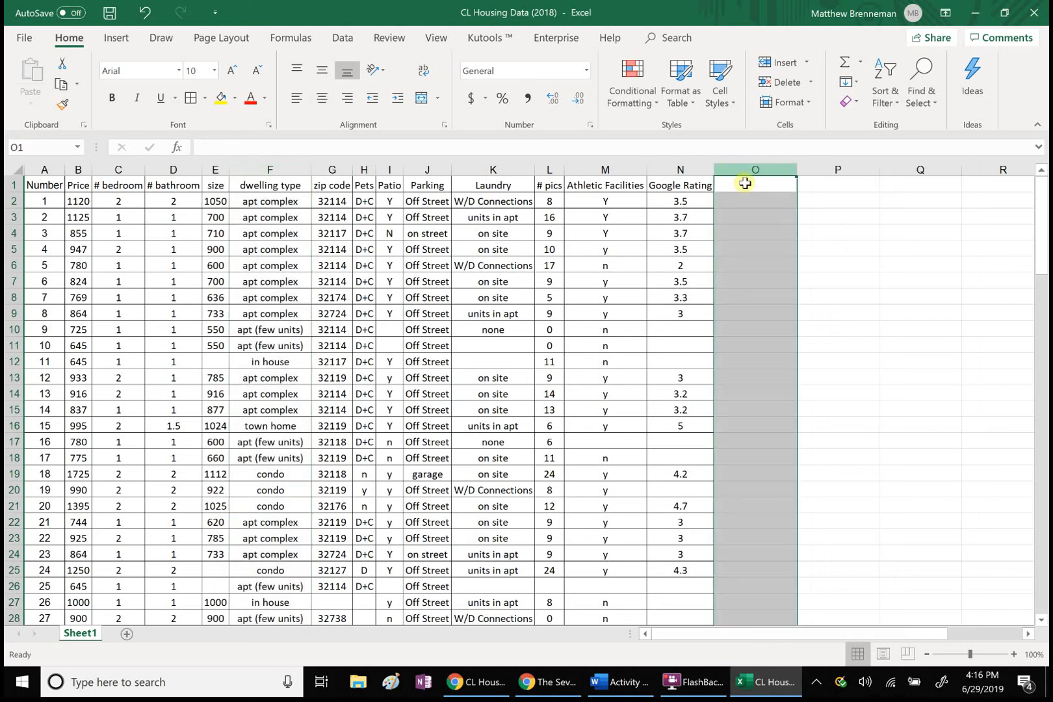
Enter the heading Price Per Sq Foot in cell O1.
left_click(745, 187)
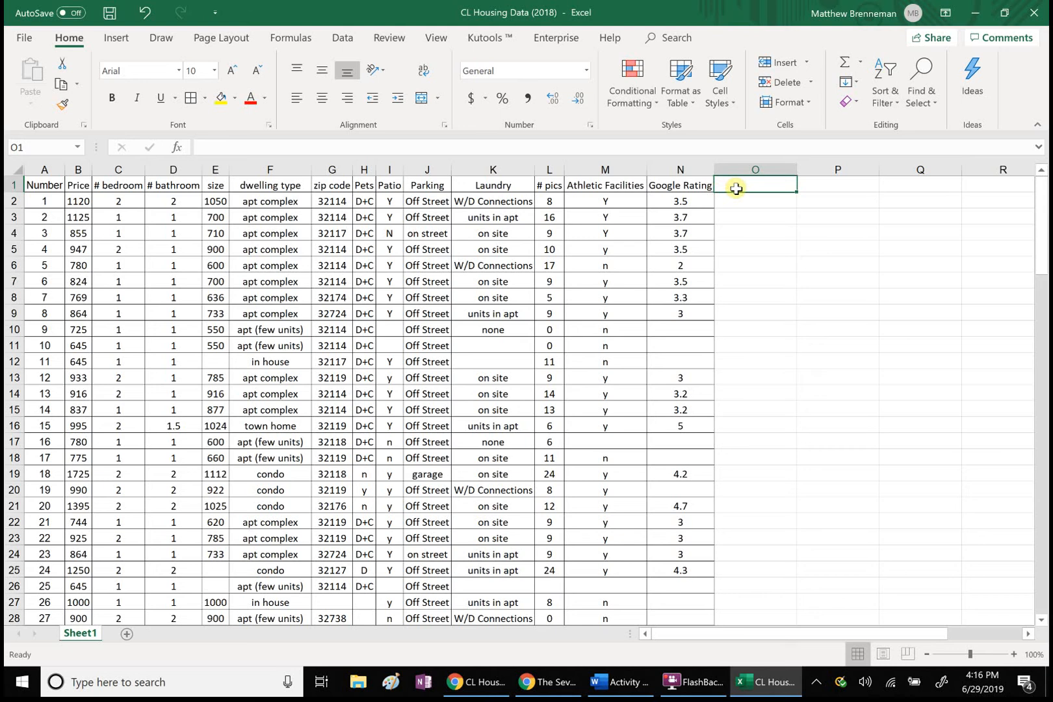
type("P")
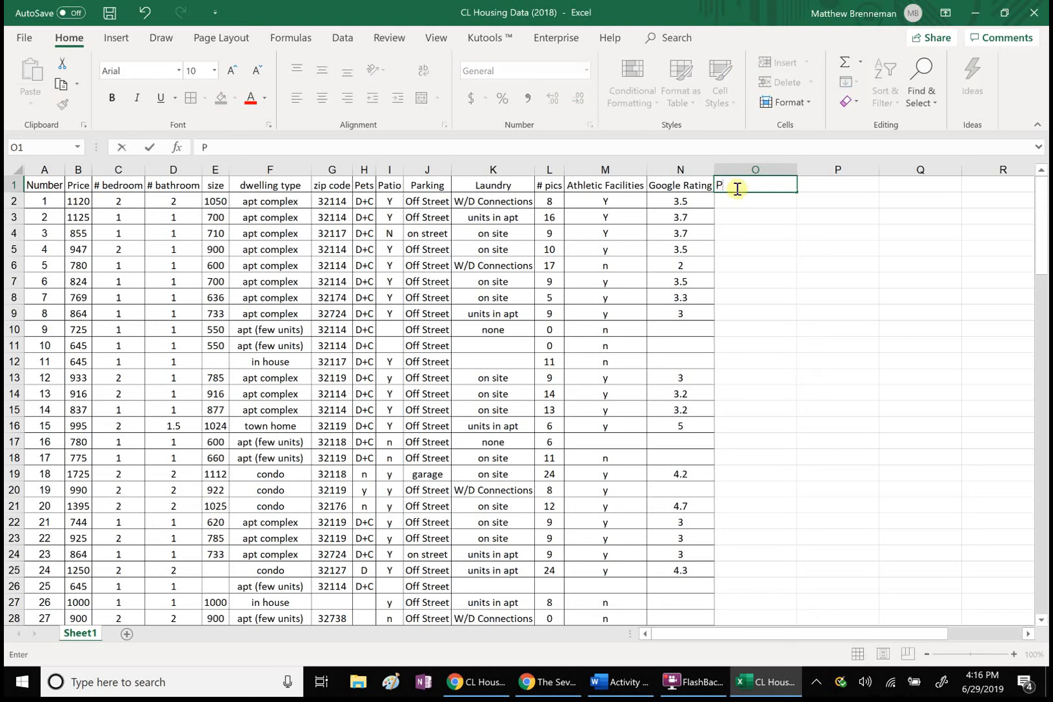
type("rice Per Sq Ftoo")
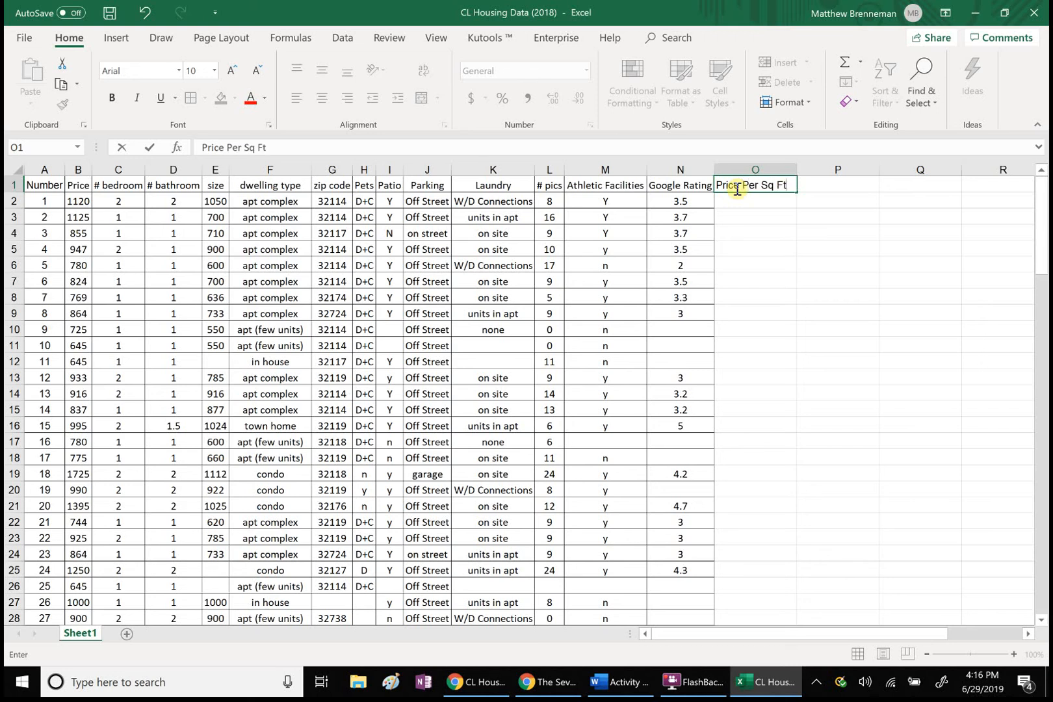
key("BackSpace")
key("BackSpace")
type("oot")
key("Return")
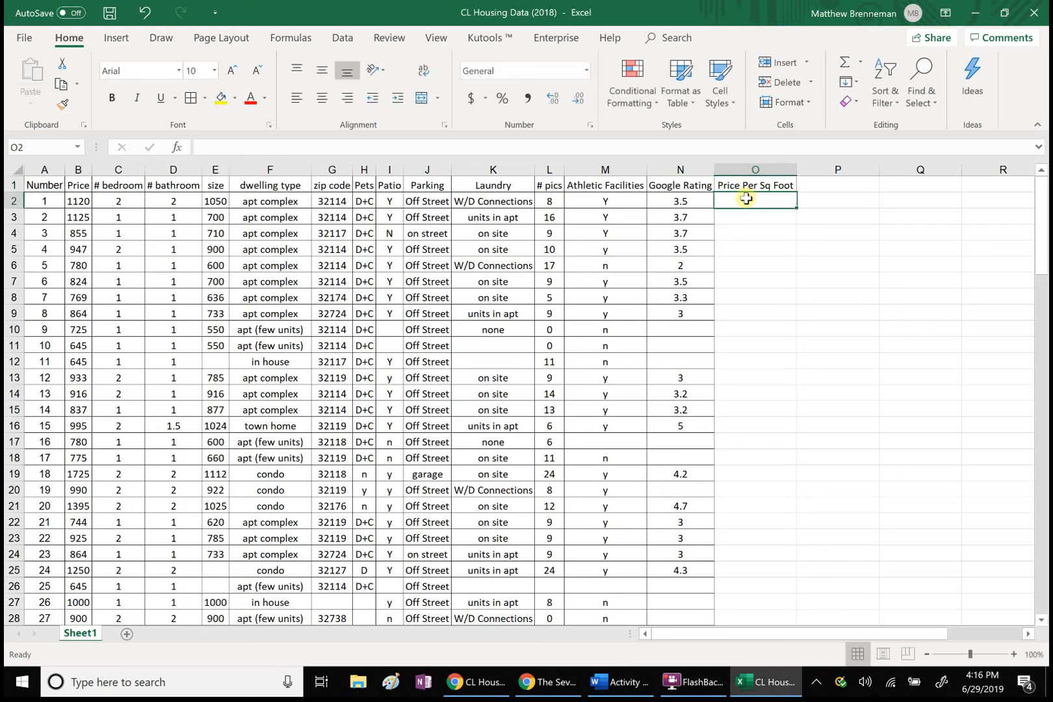
Enter 2+3 without a leading equals sign in cell O2.
type("=")
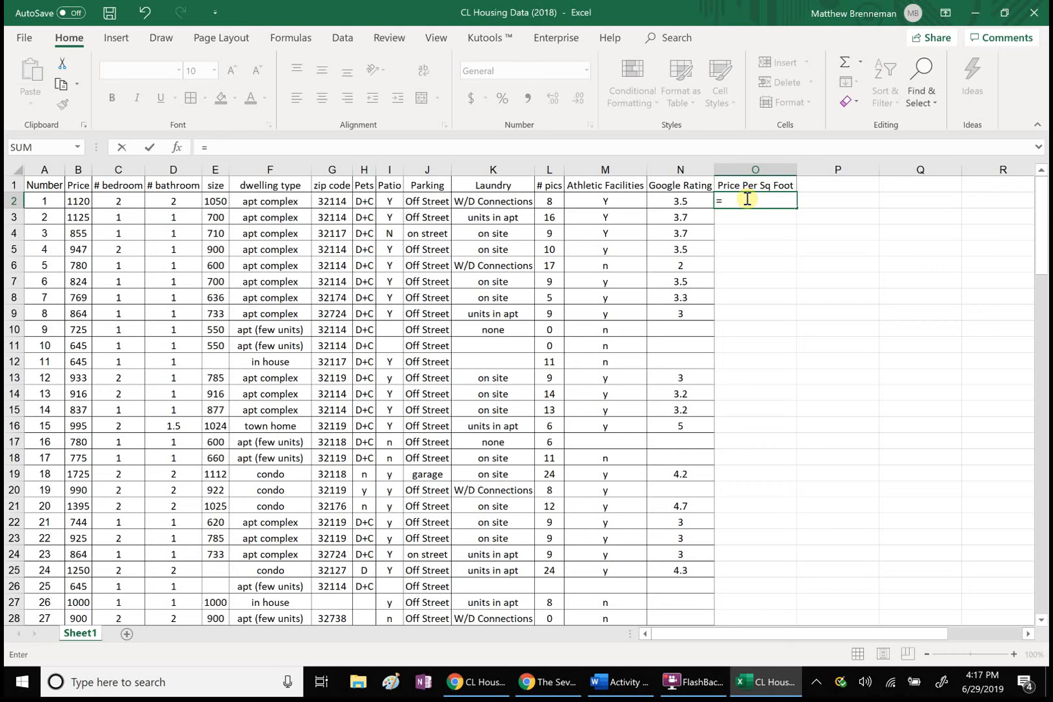
key("Escape")
type("2")
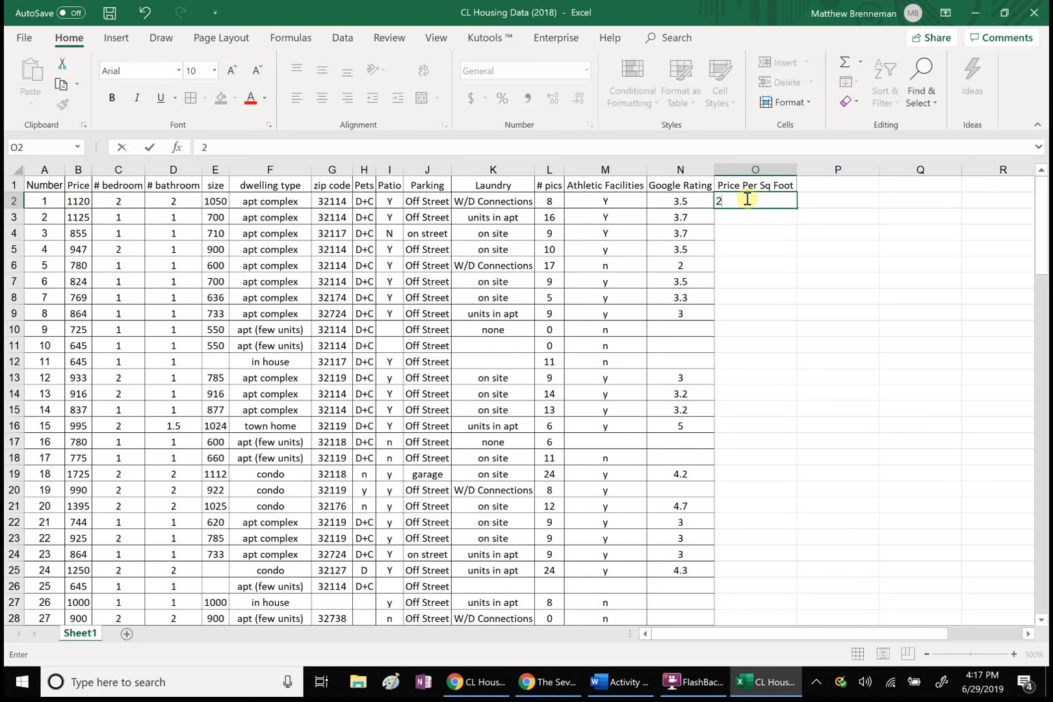
type("+3")
key("Return")
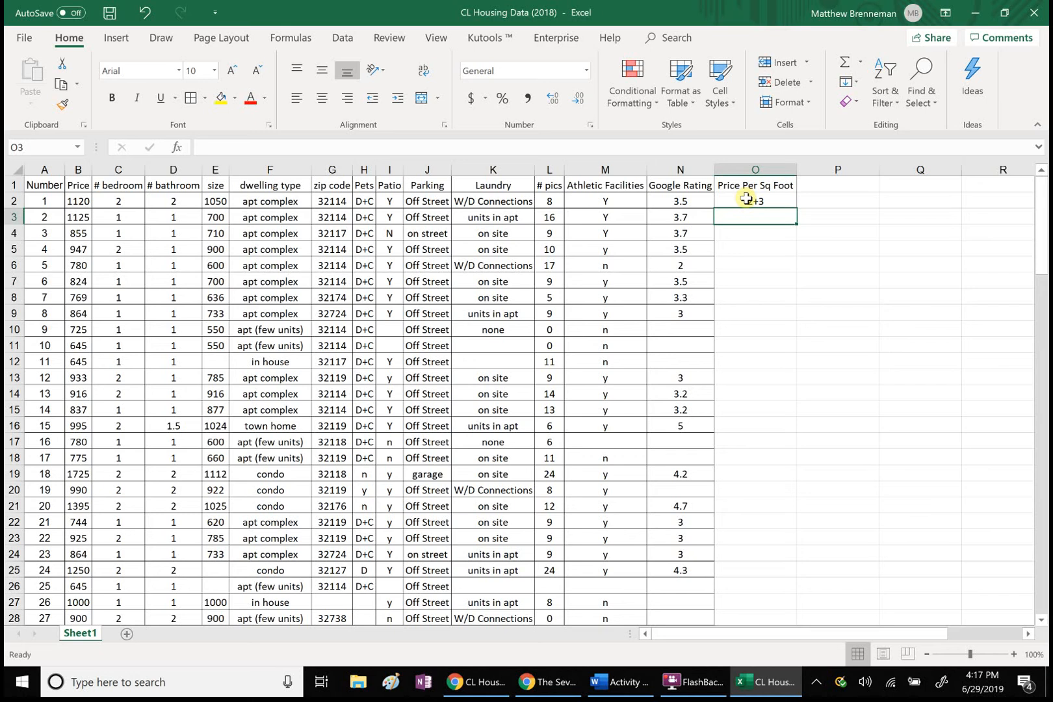
Replace the content of cell O2 with the formula =B2/E2, dividing the price by the size.
left_click(758, 200)
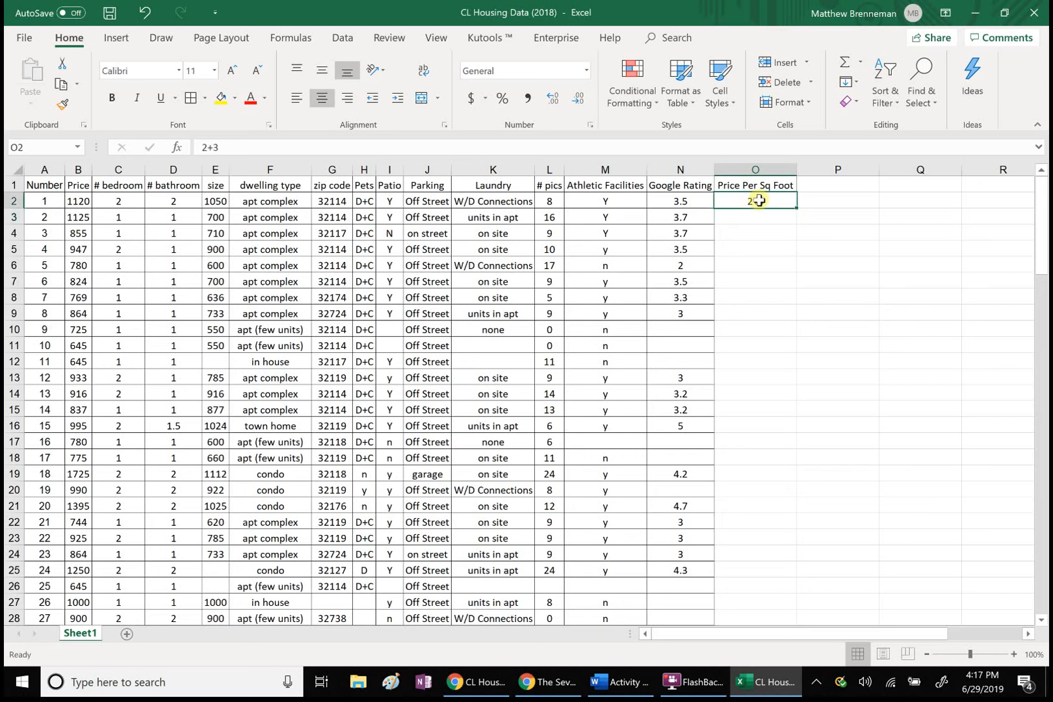
double_click(770, 204)
left_click_drag(770, 204, 733, 205)
type("=")
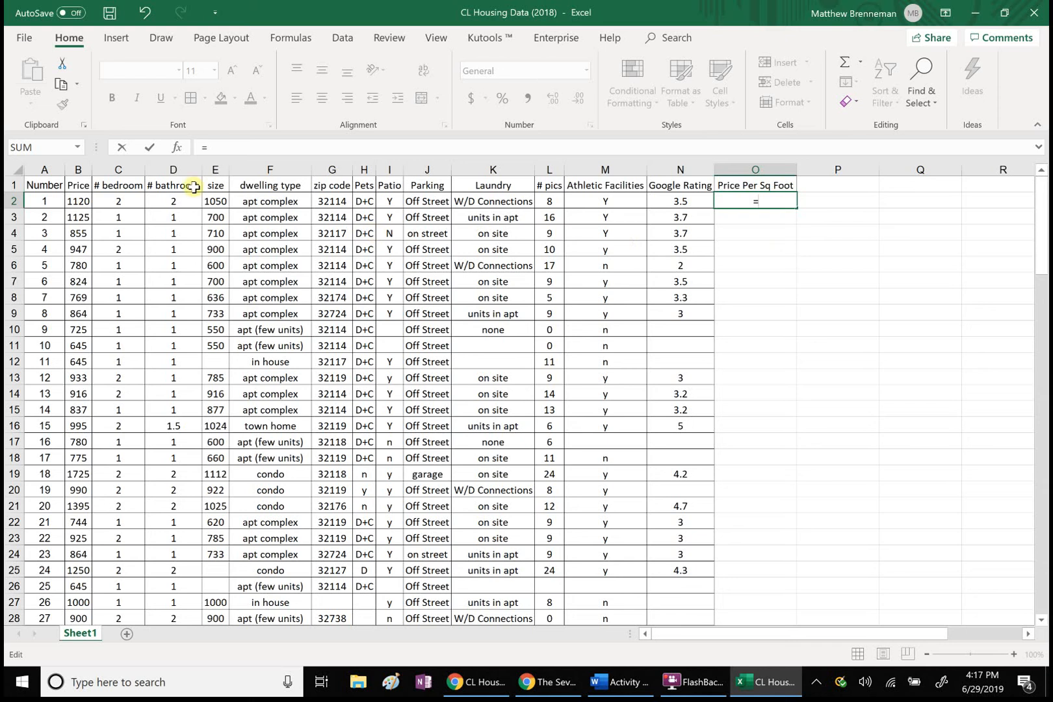
left_click(77, 202)
type("/")
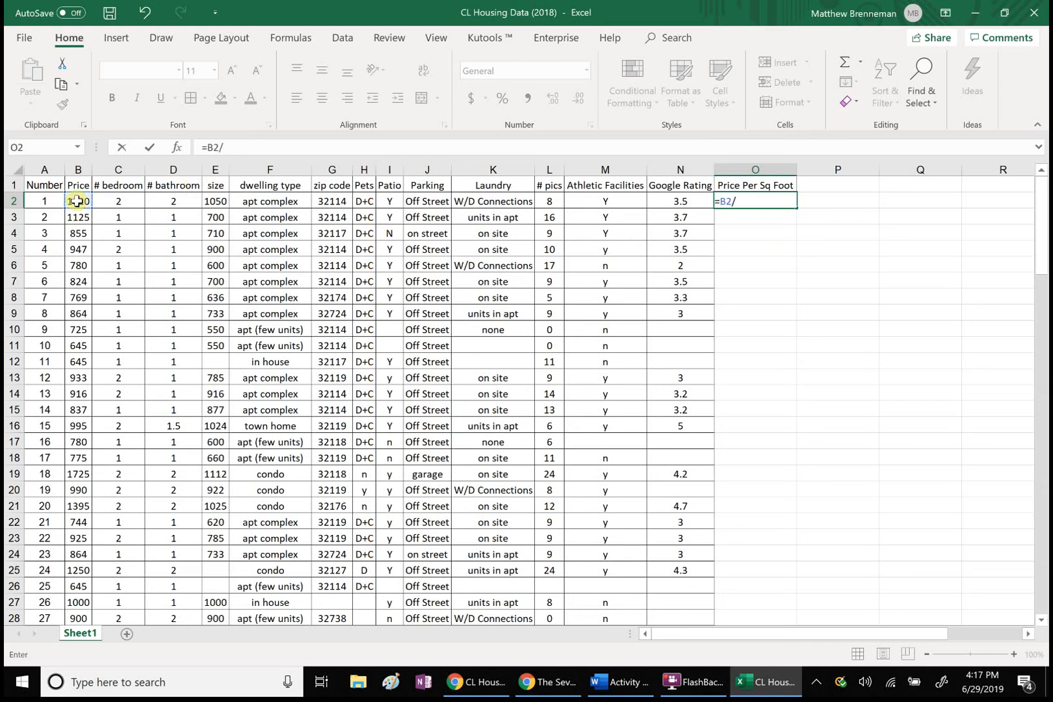
left_click(216, 202)
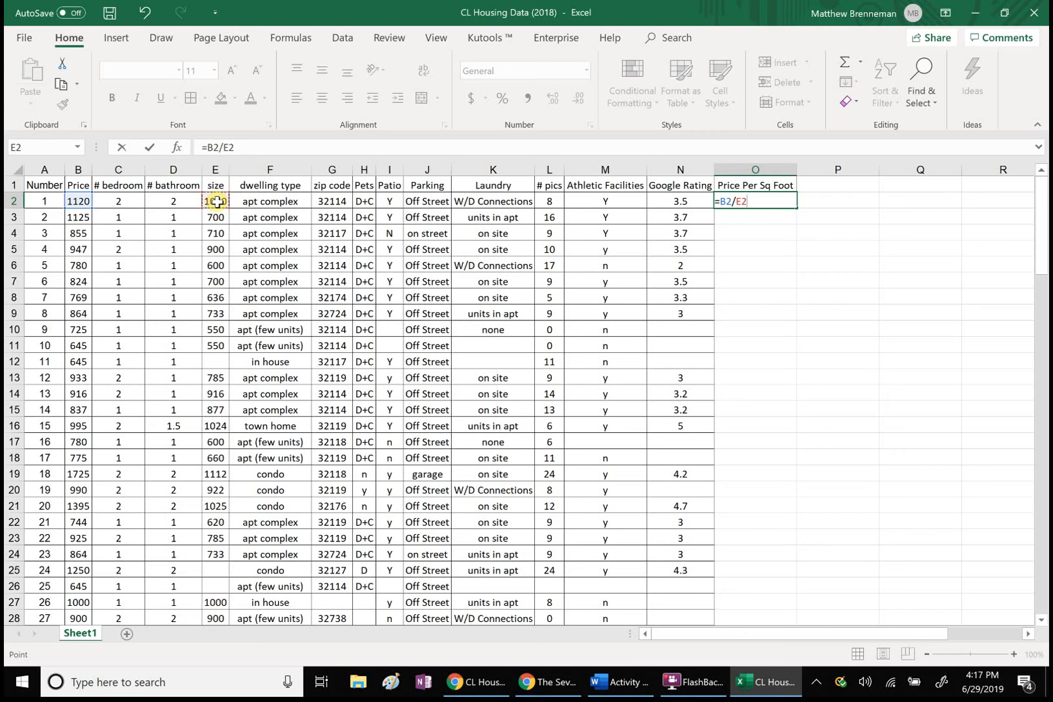
key("Return")
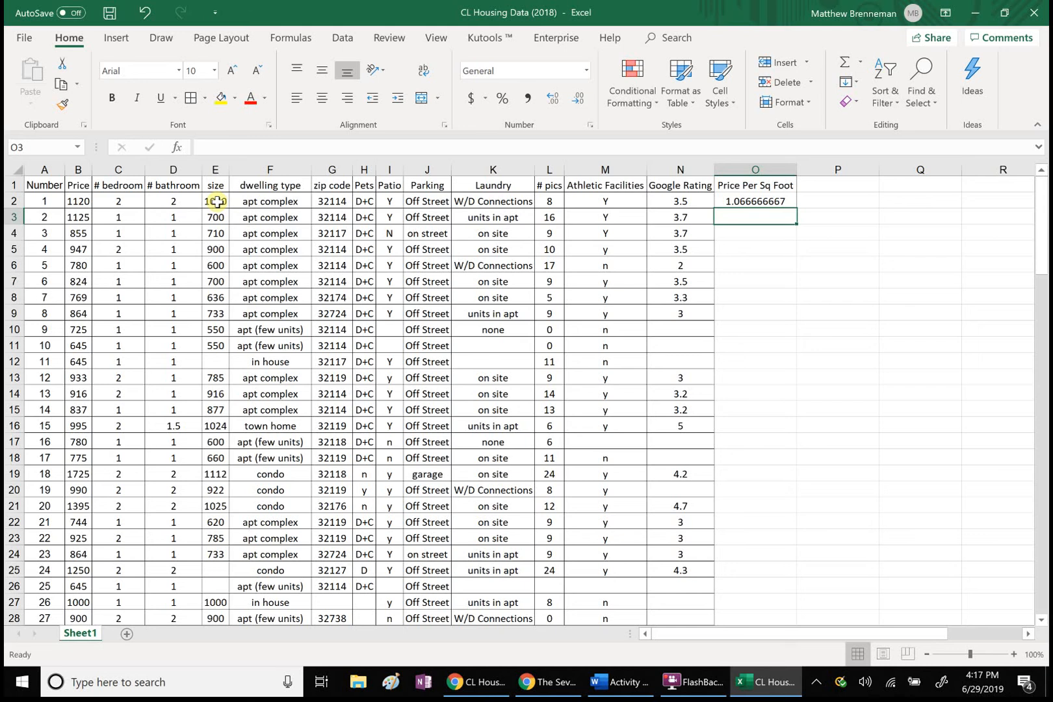
Try a size of 900 in cell E2 and undo the change.
double_click(216, 201)
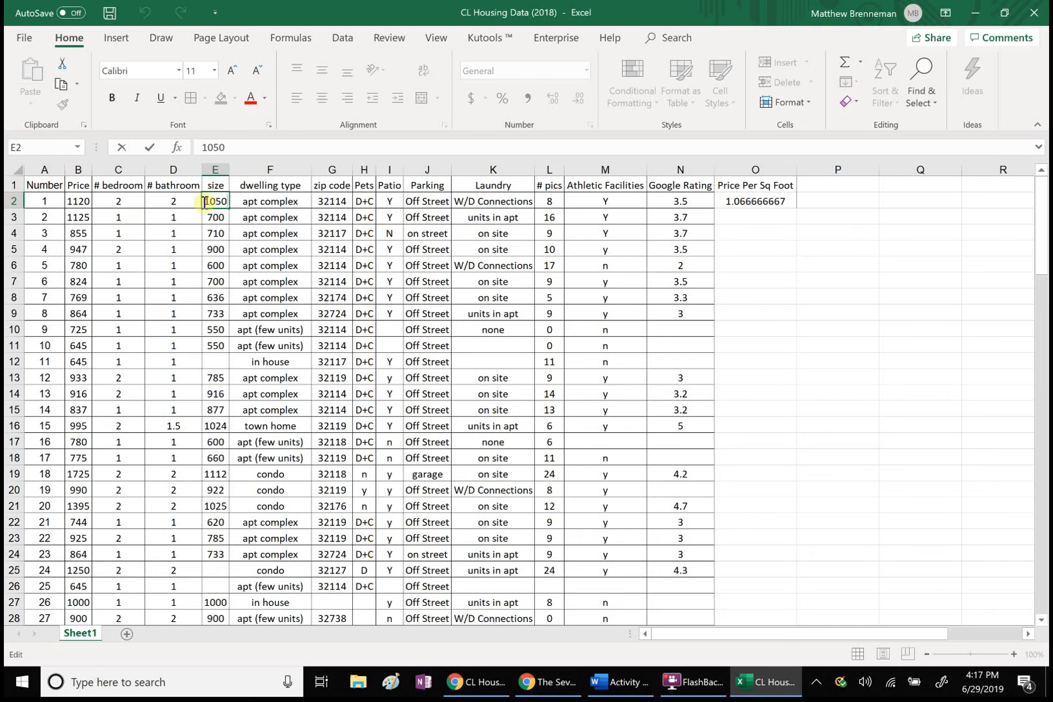
left_click_drag(206, 204, 229, 208)
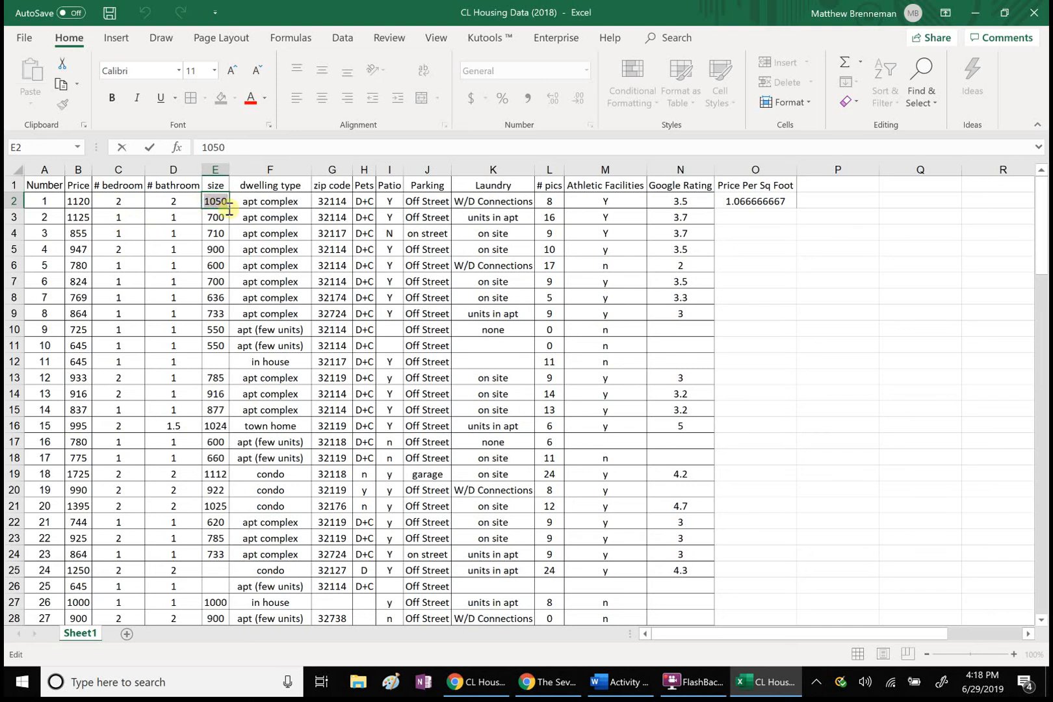
type("900")
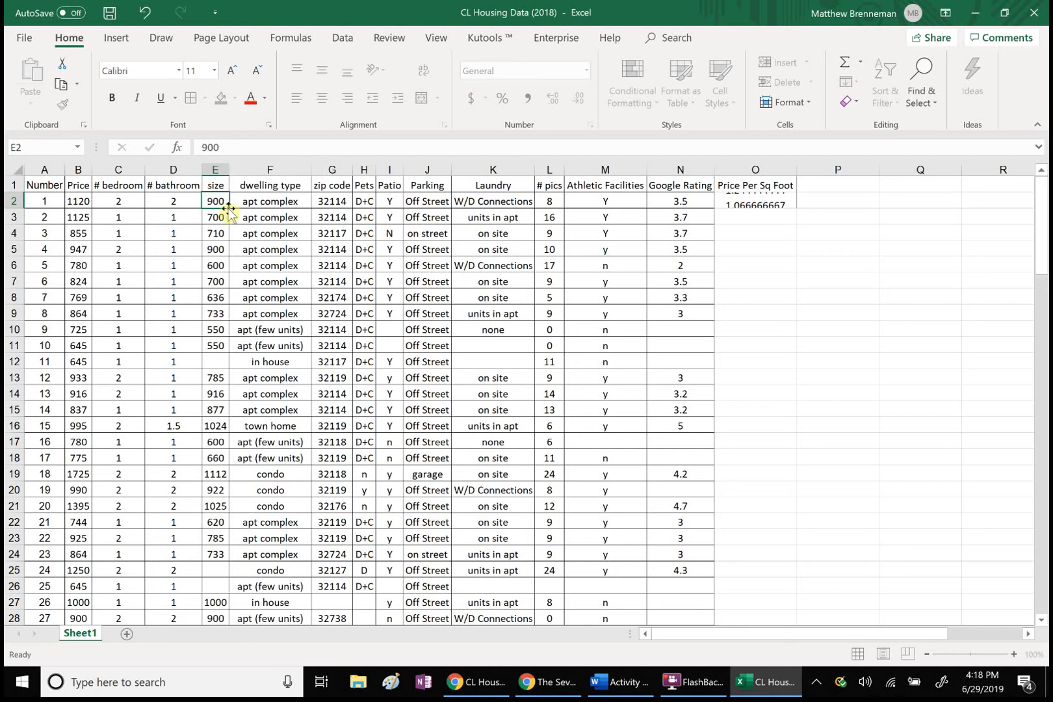
key("Return")
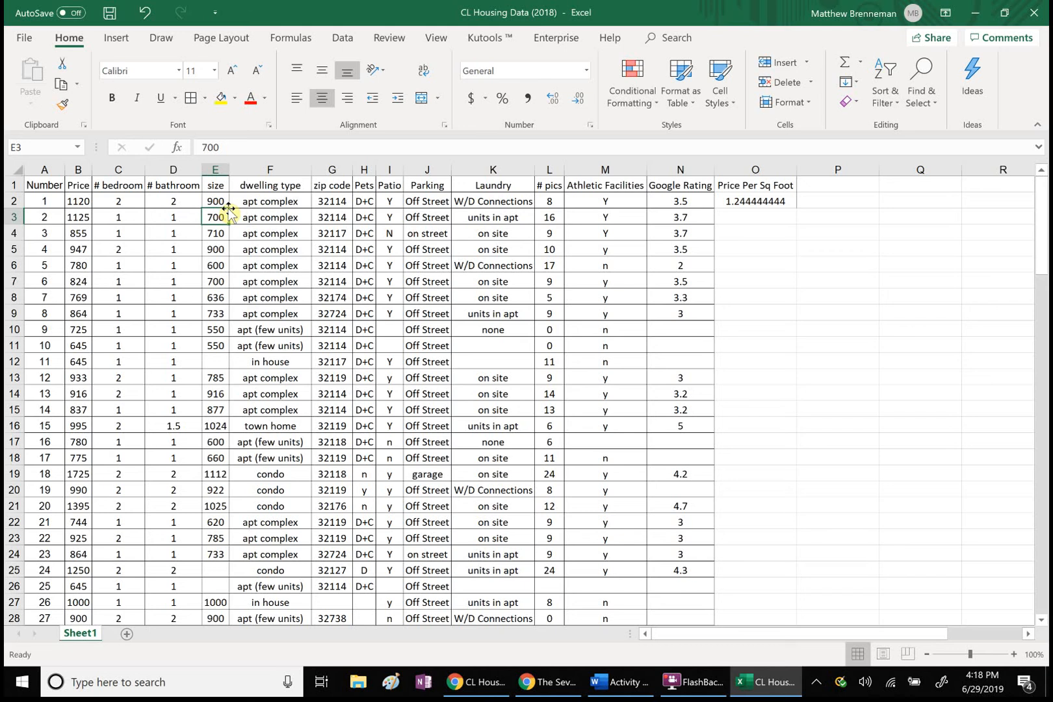
left_click(146, 13)
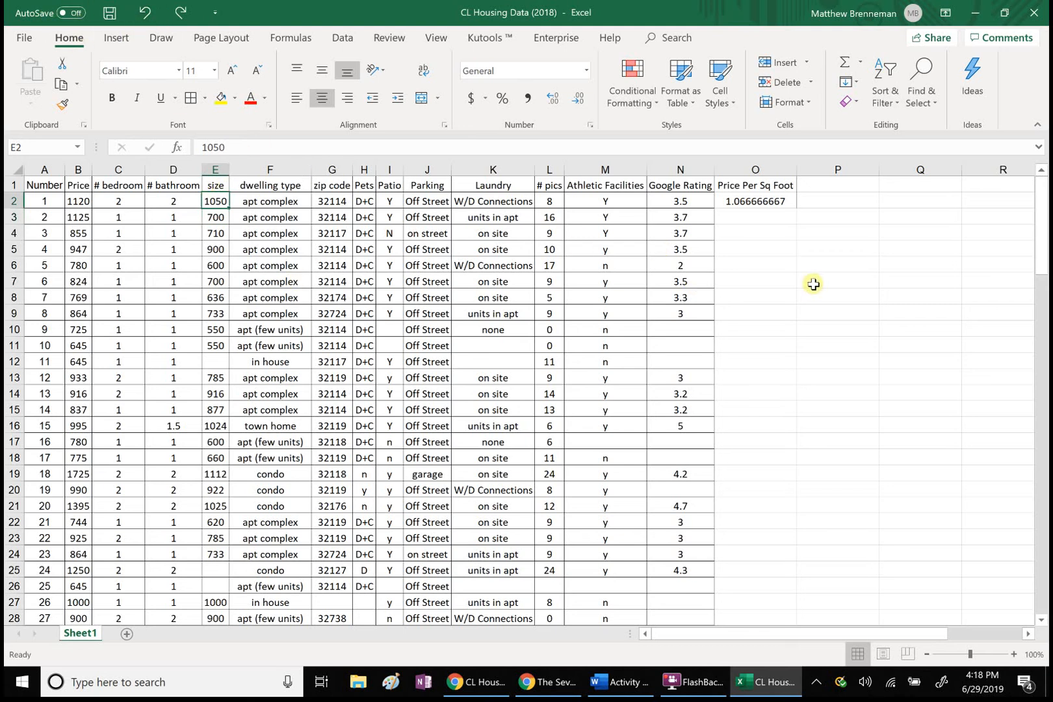
Fill the price-per-square-foot formula from cell O2 into cell O3 and check the formulas in both cells.
left_click(762, 201)
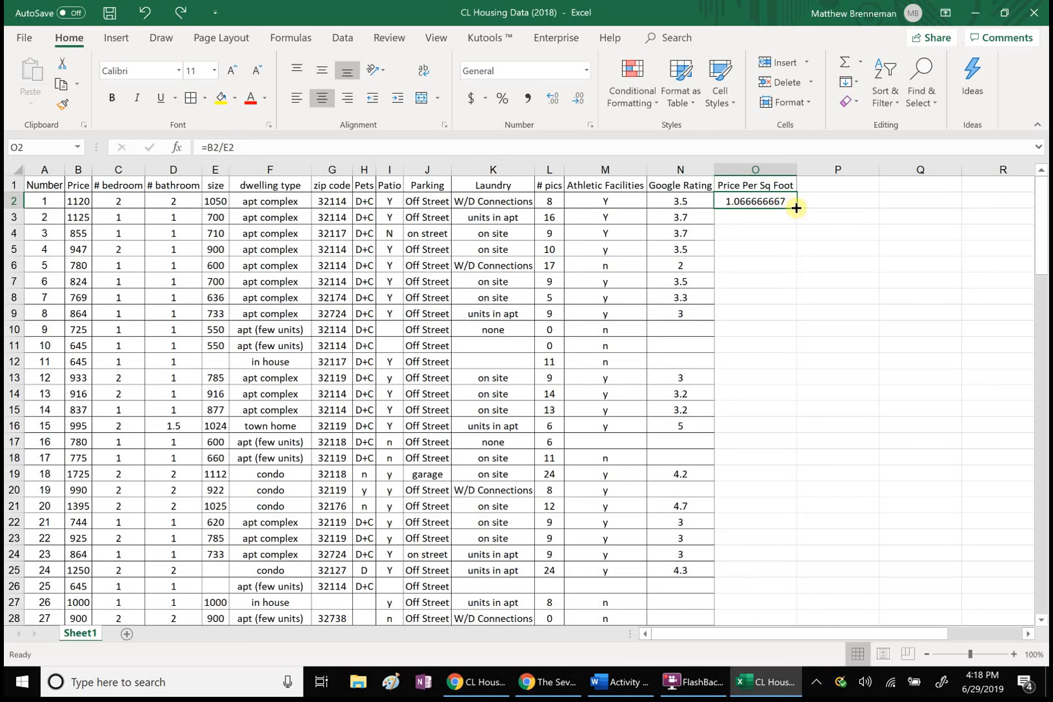
left_click(830, 297)
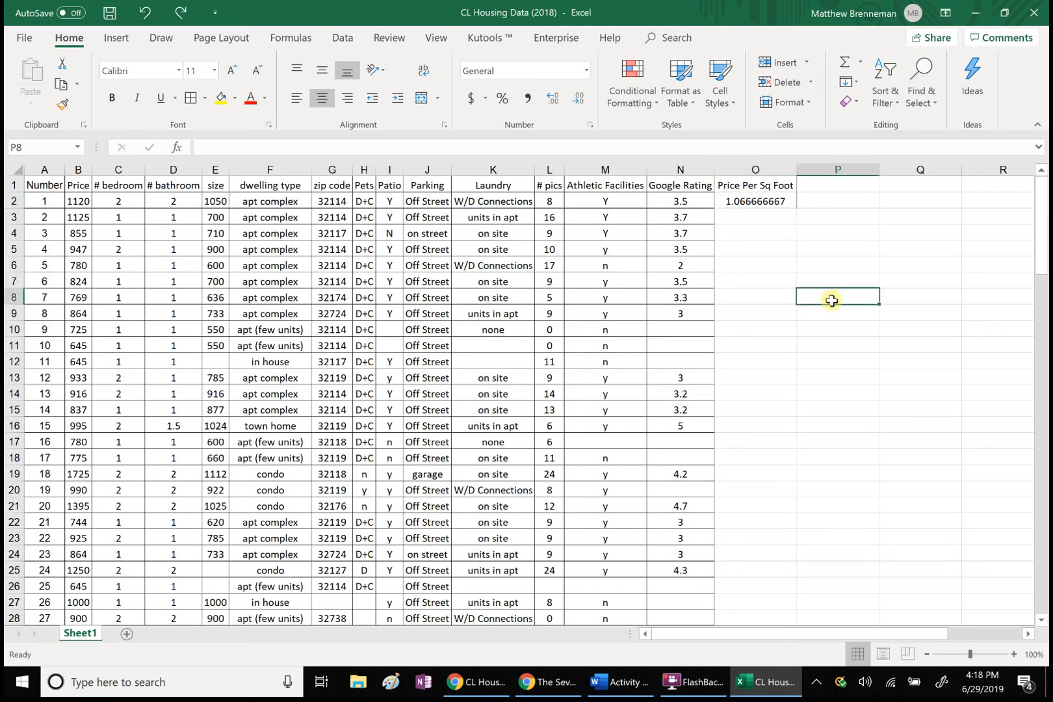
left_click(761, 203)
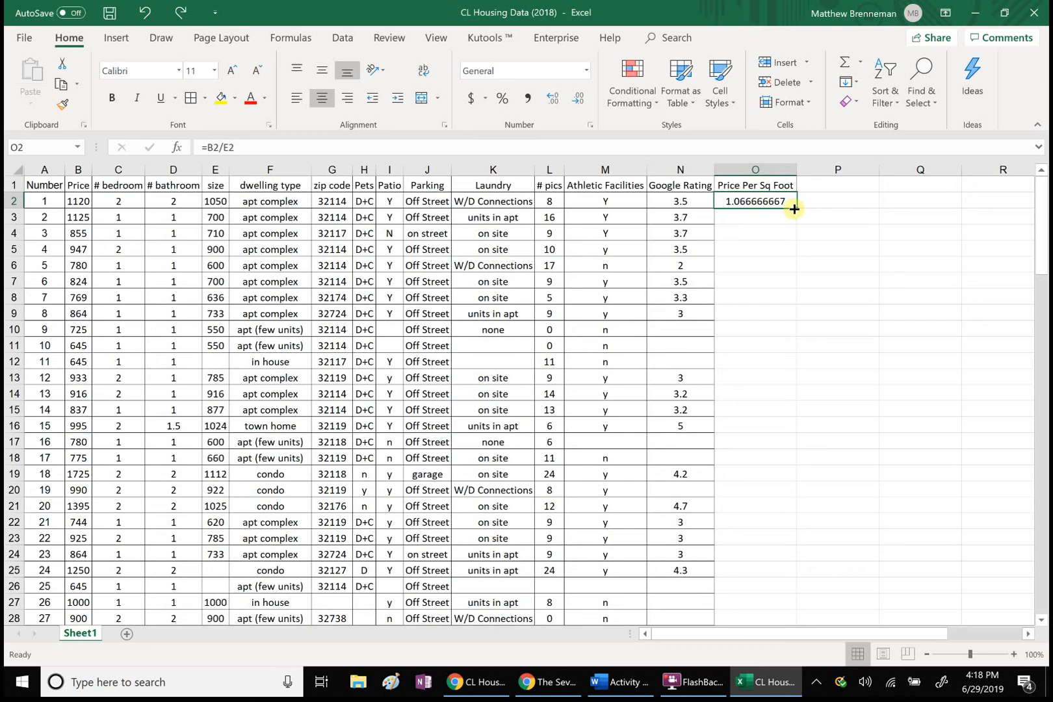
left_click_drag(796, 209, 795, 223)
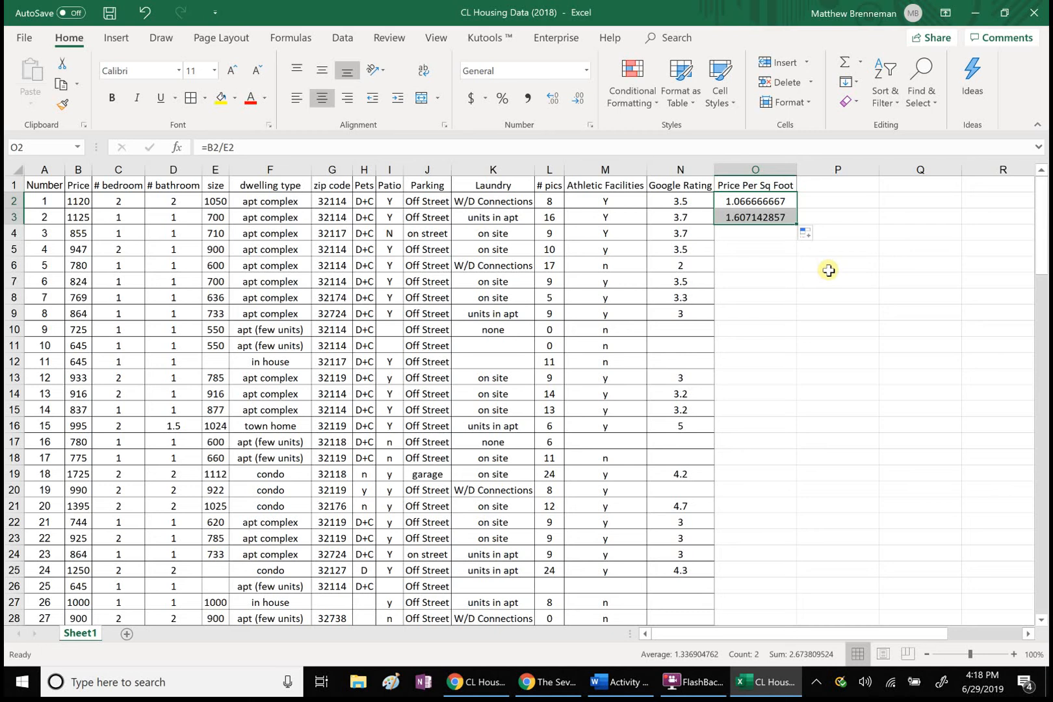
left_click(828, 271)
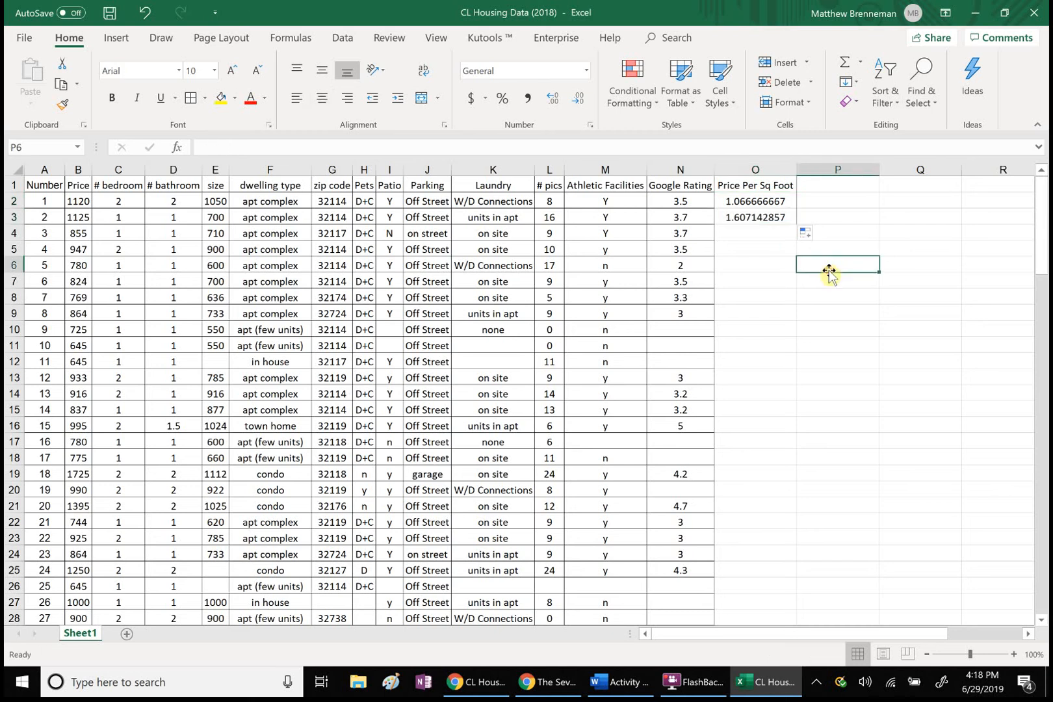
left_click(750, 203)
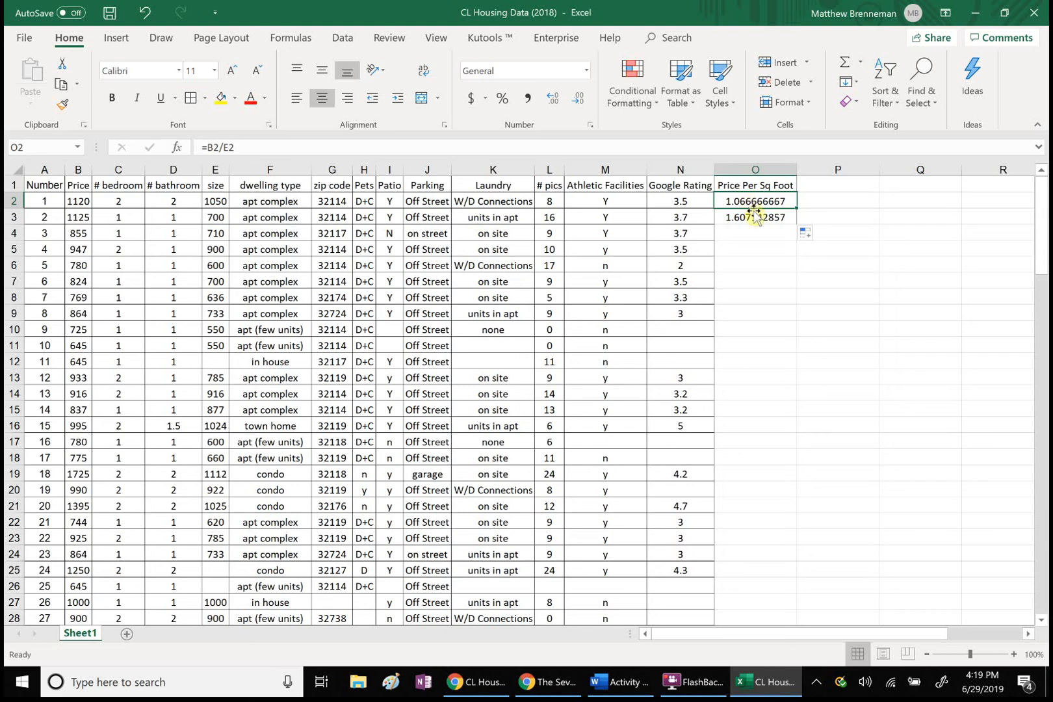
left_click(754, 218)
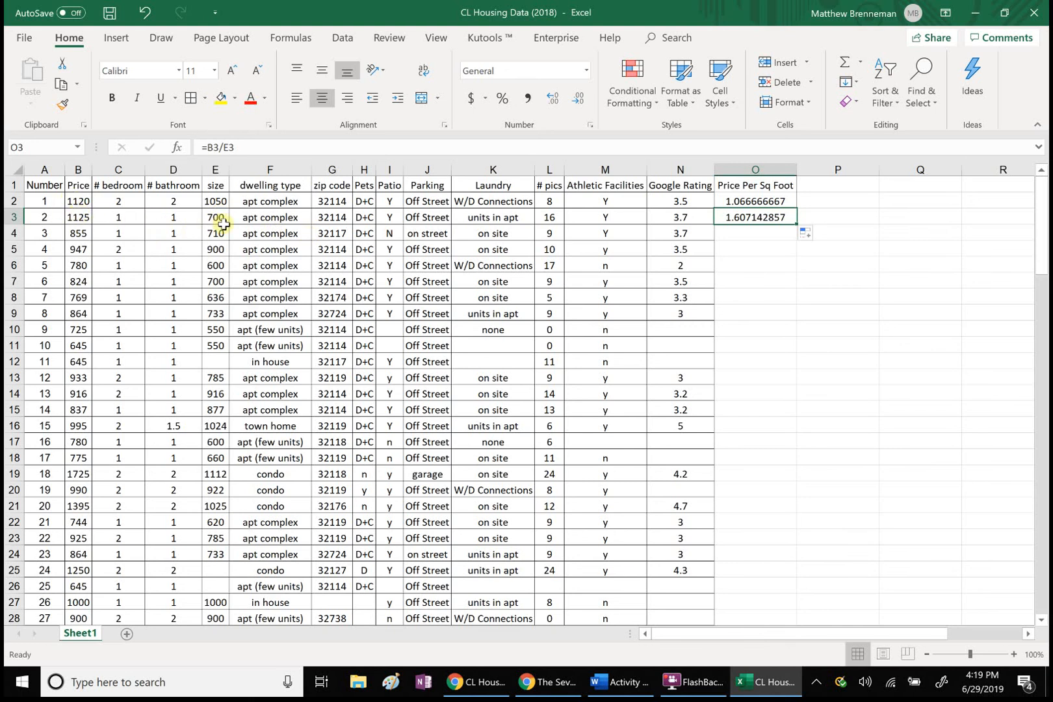
left_click(819, 280)
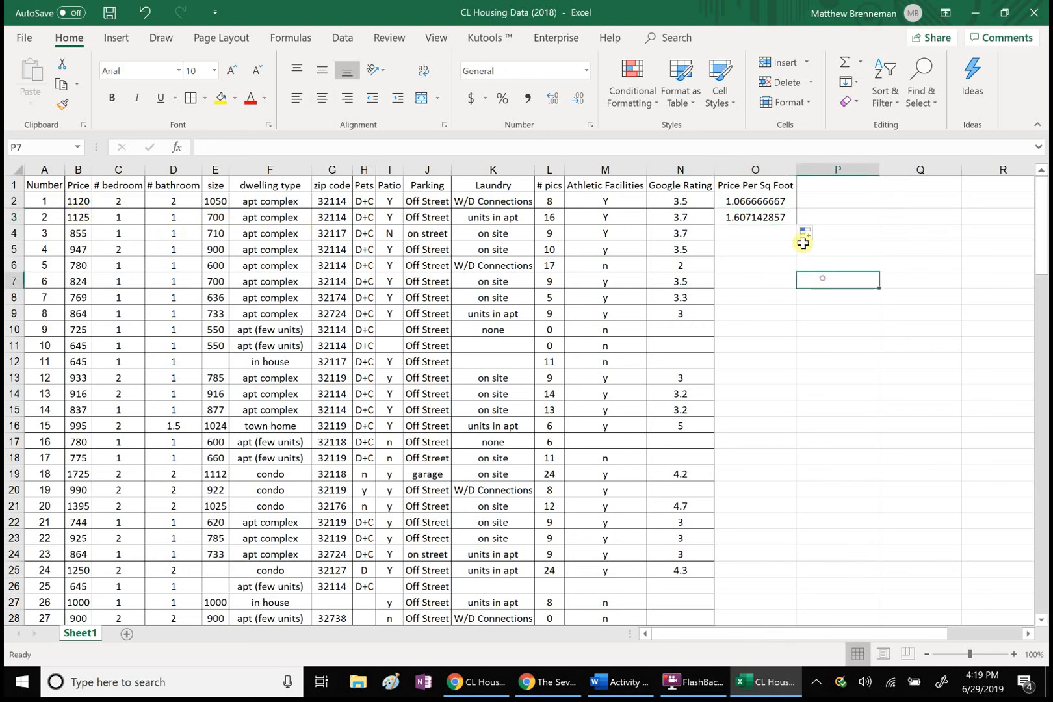
Fill the formula from cell O3 down through O122, the last data row, and return to the start of the sheet.
left_click(777, 220)
left_click_drag(798, 224, 754, 582)
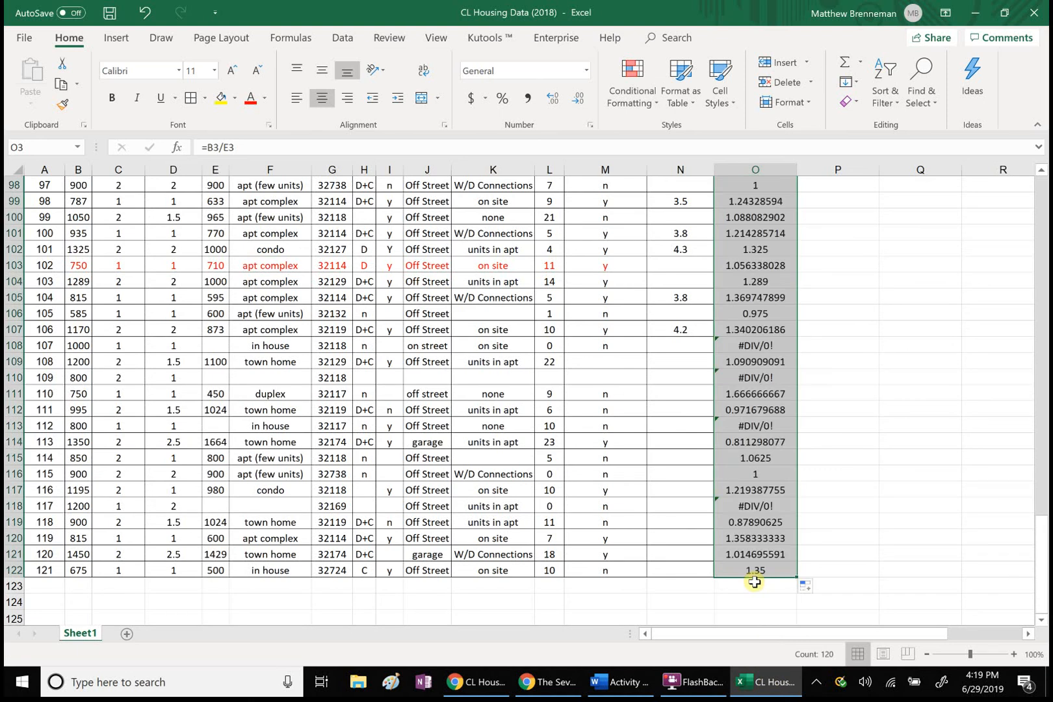
left_click(936, 470)
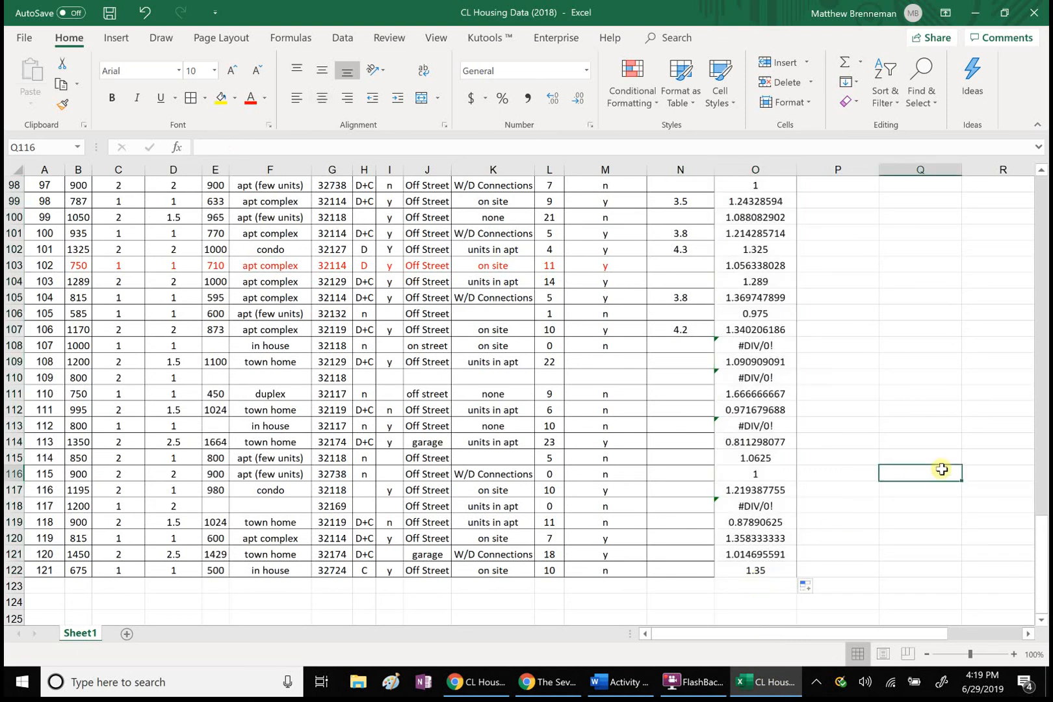
left_click_drag(1047, 557, 1037, 168)
left_click_drag(1038, 167, 1036, 164)
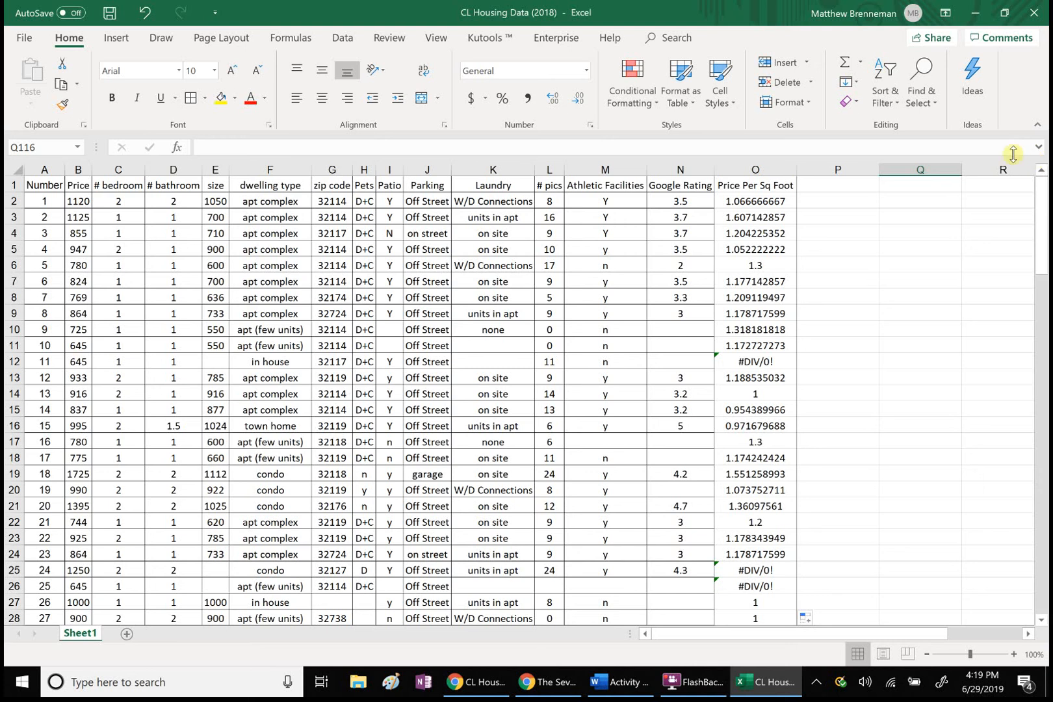
Format the Price Per Sq Foot results in O2:O122 as Number with 2 decimal places.
left_click(753, 200)
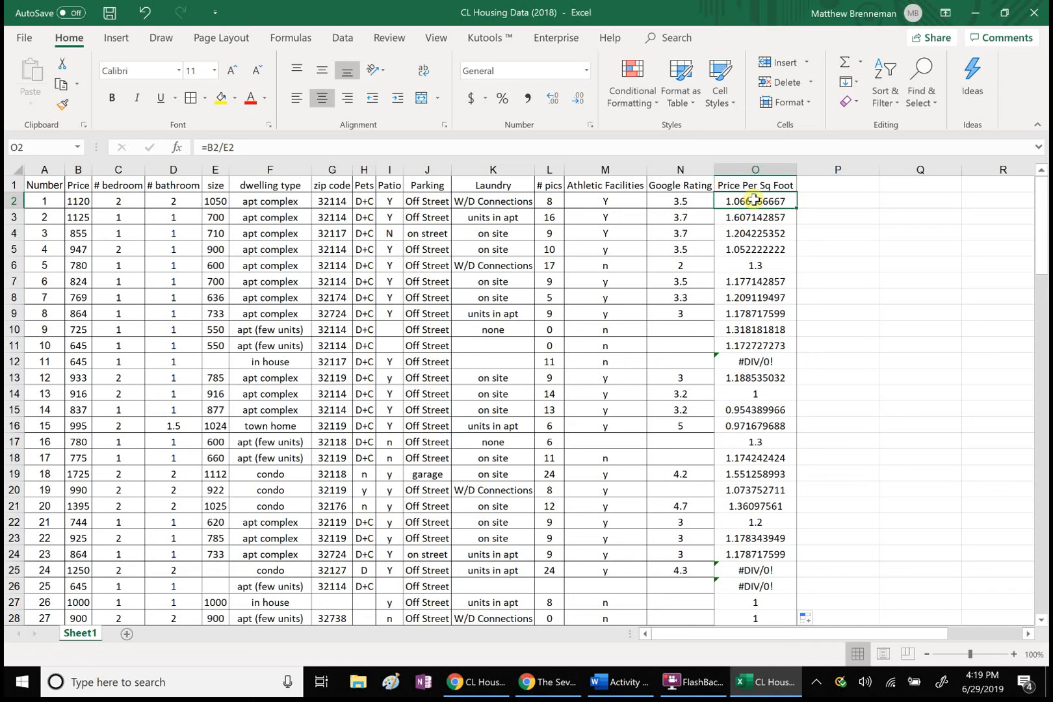
left_click(960, 221)
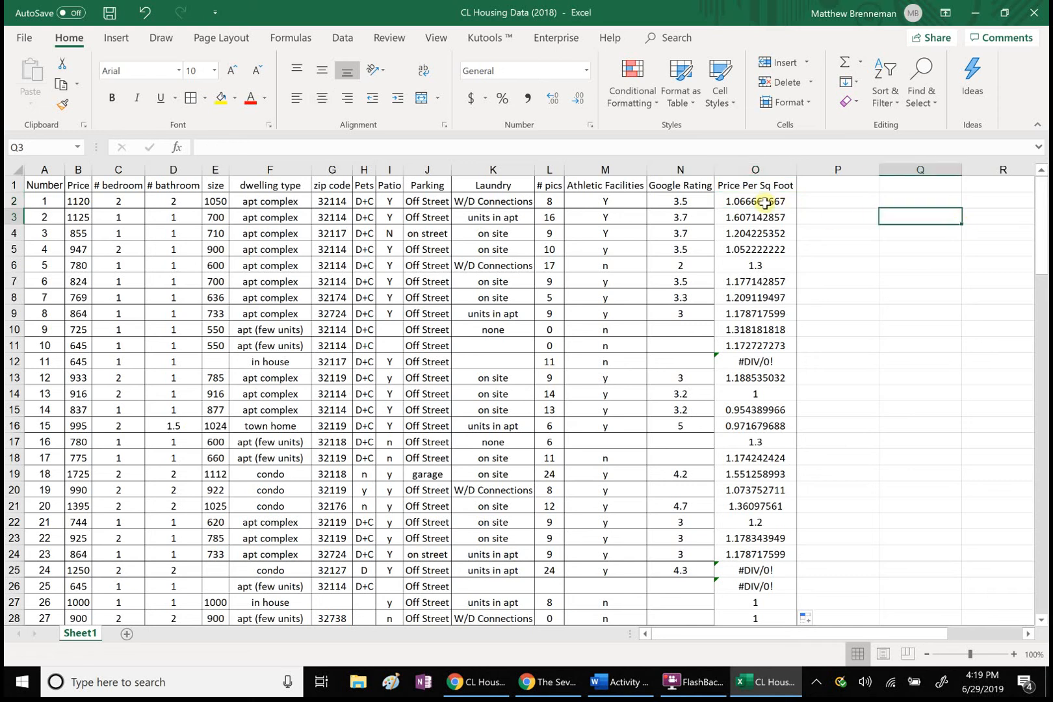
left_click(764, 202)
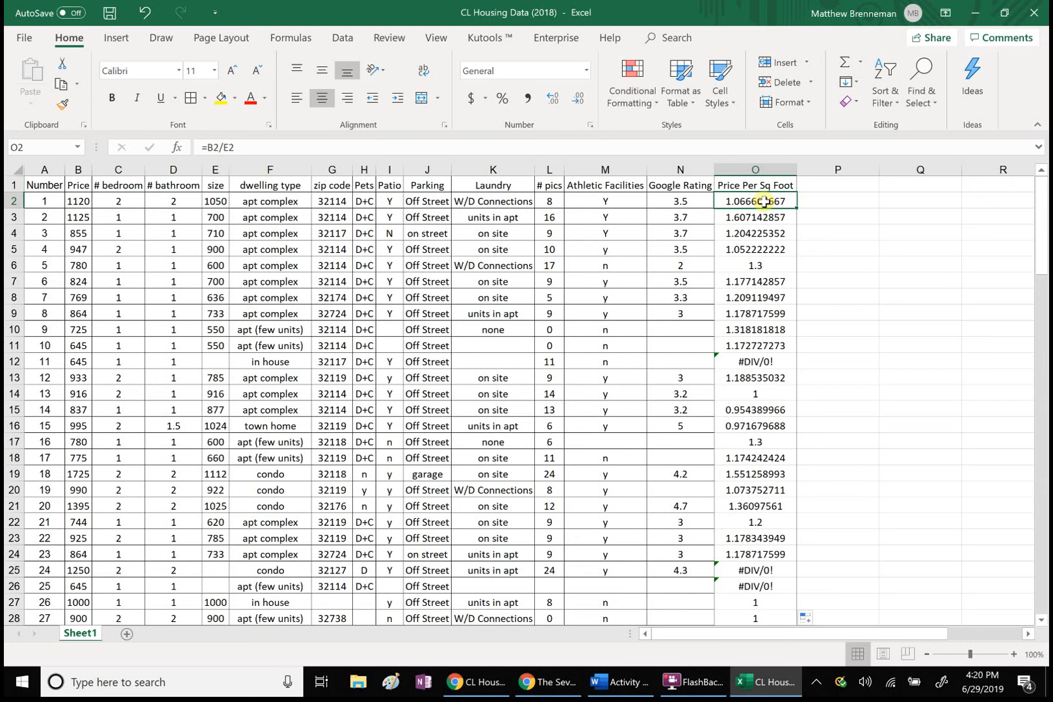
key("ctrl+shift+Down")
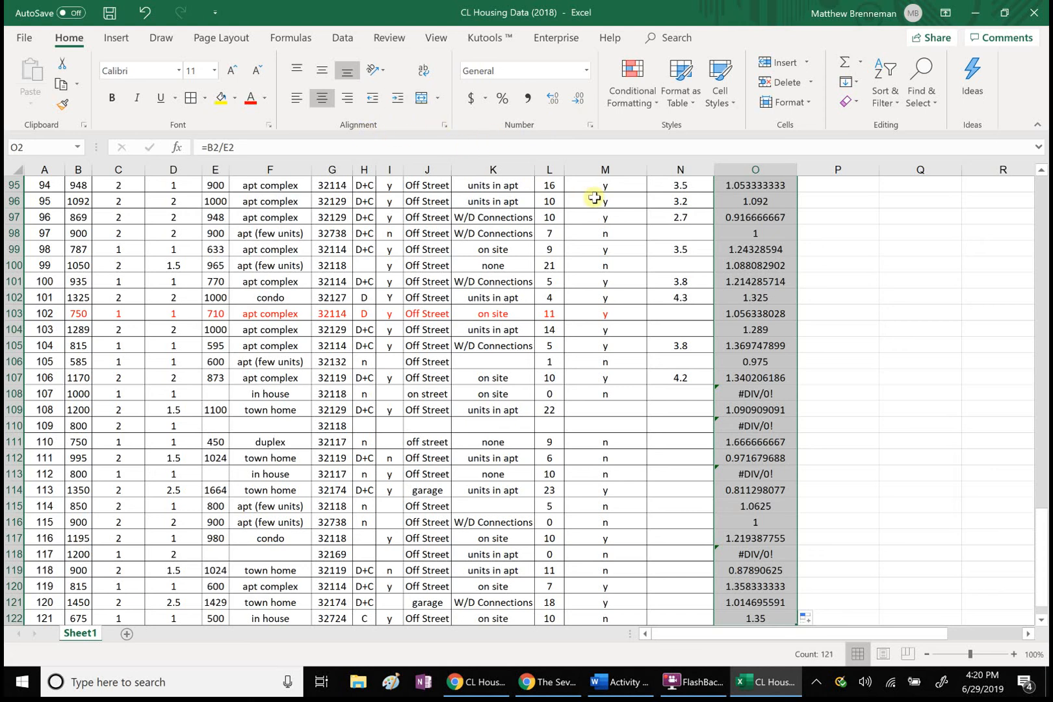
right_click(734, 266)
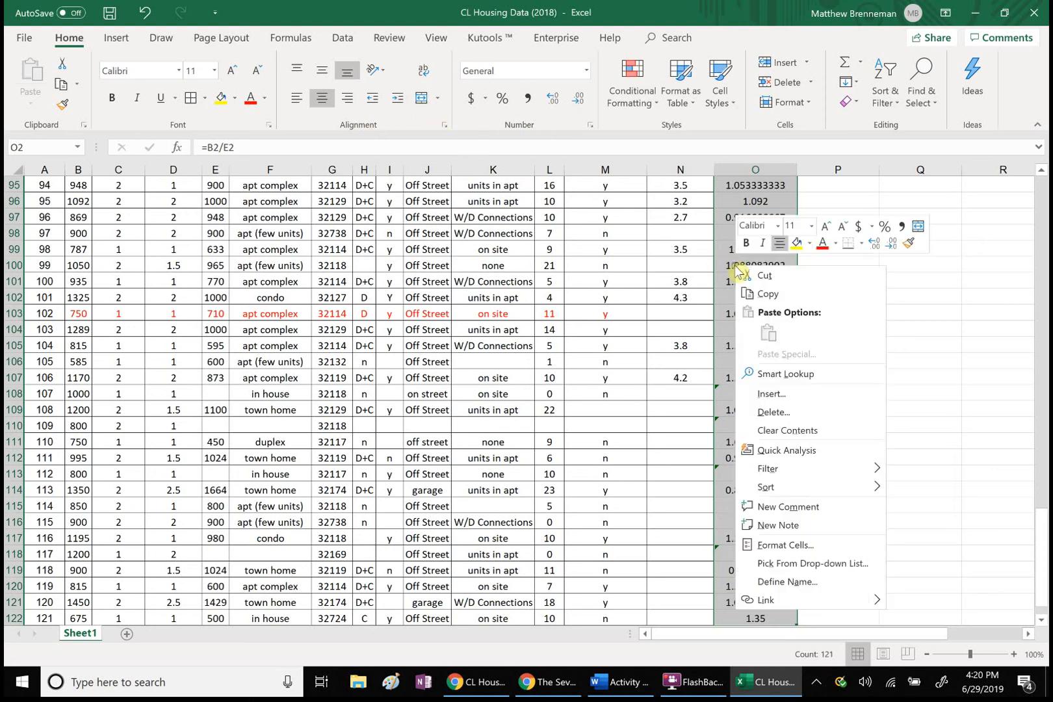
left_click(794, 545)
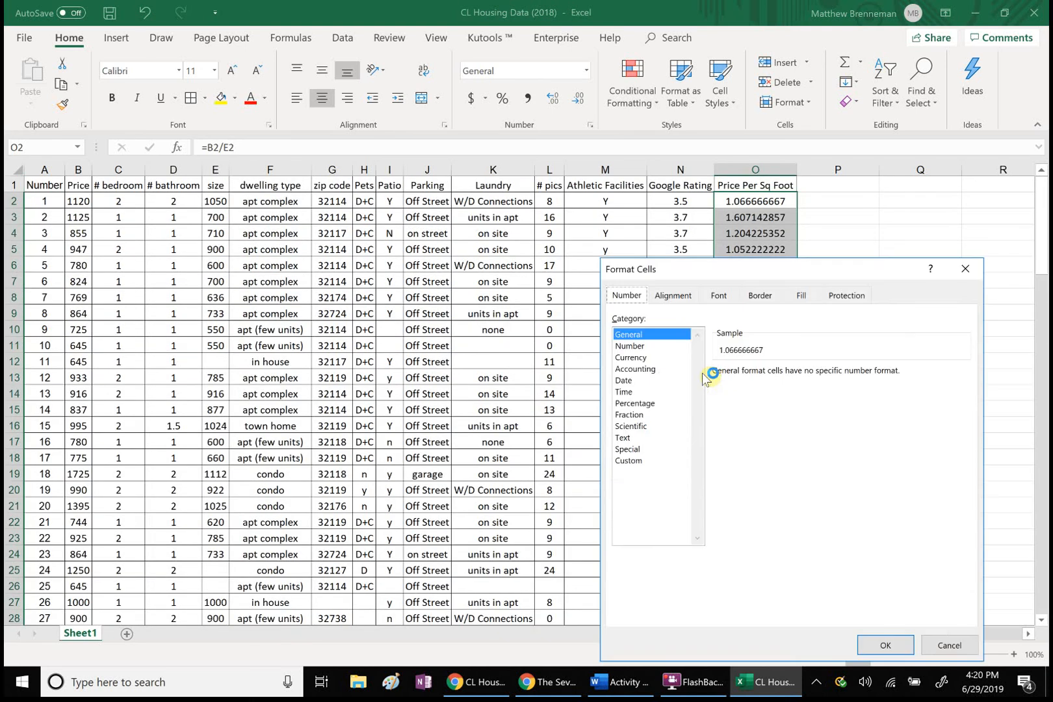
left_click(648, 346)
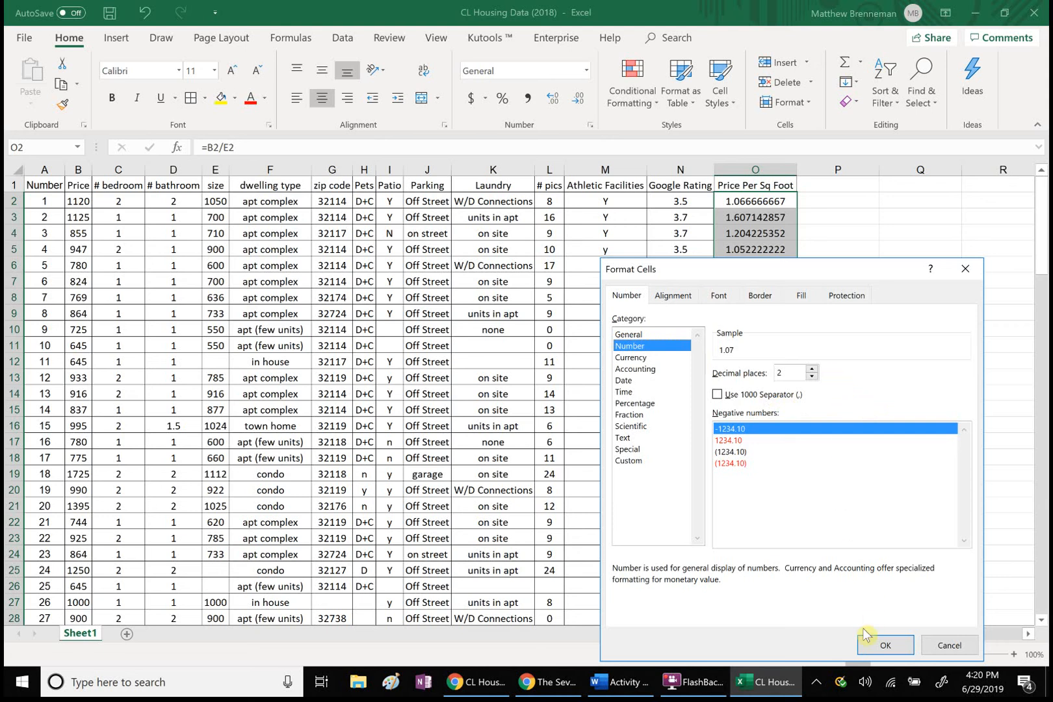
left_click(870, 649)
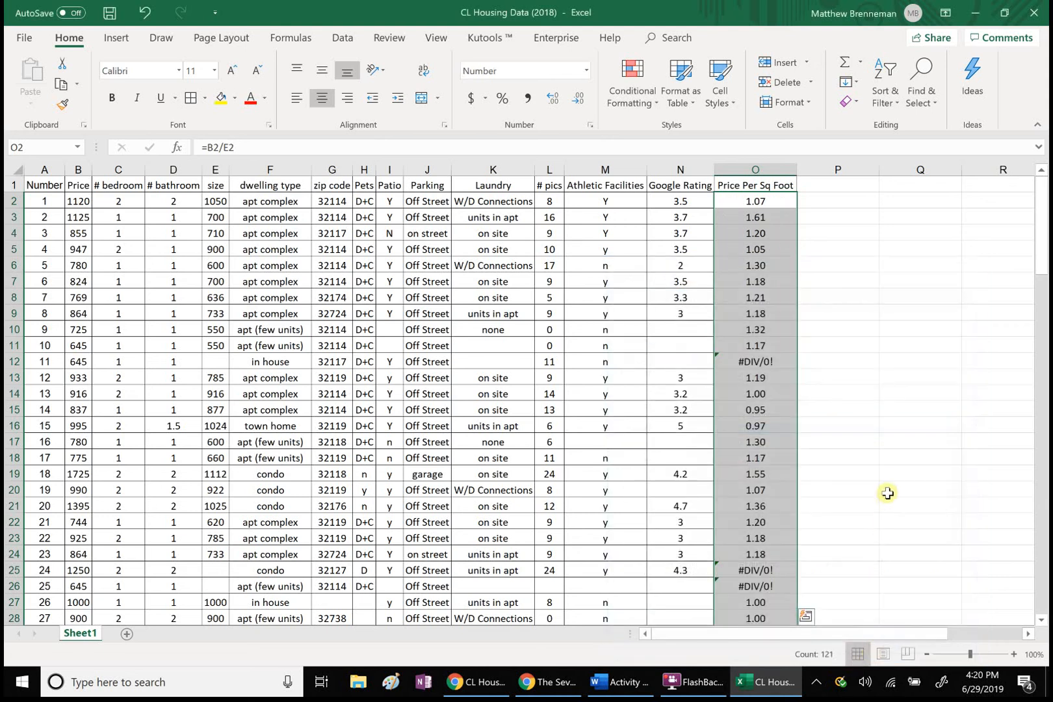
left_click(911, 469)
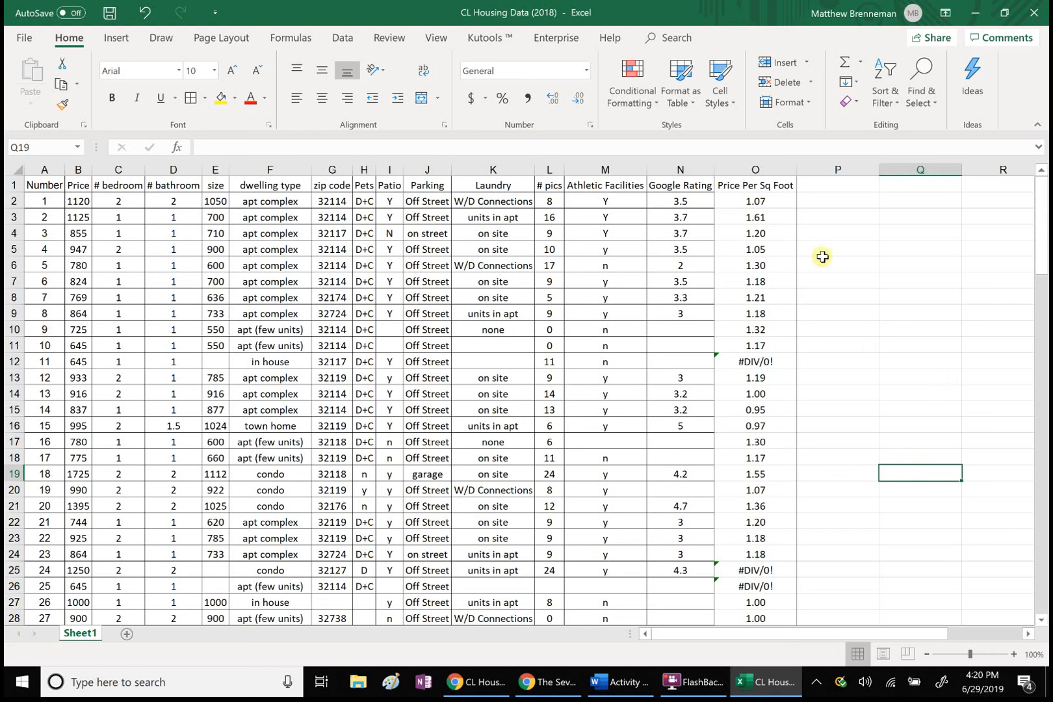
Copy cell O2 and select cell P2 as the paste destination.
left_click(755, 202)
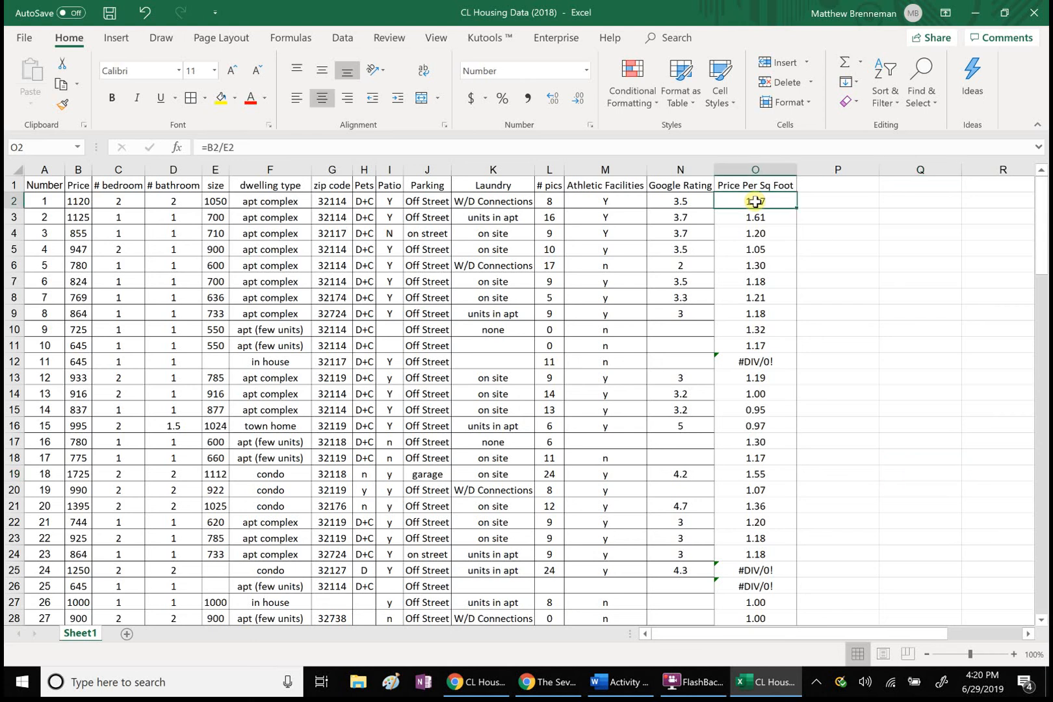
right_click(755, 202)
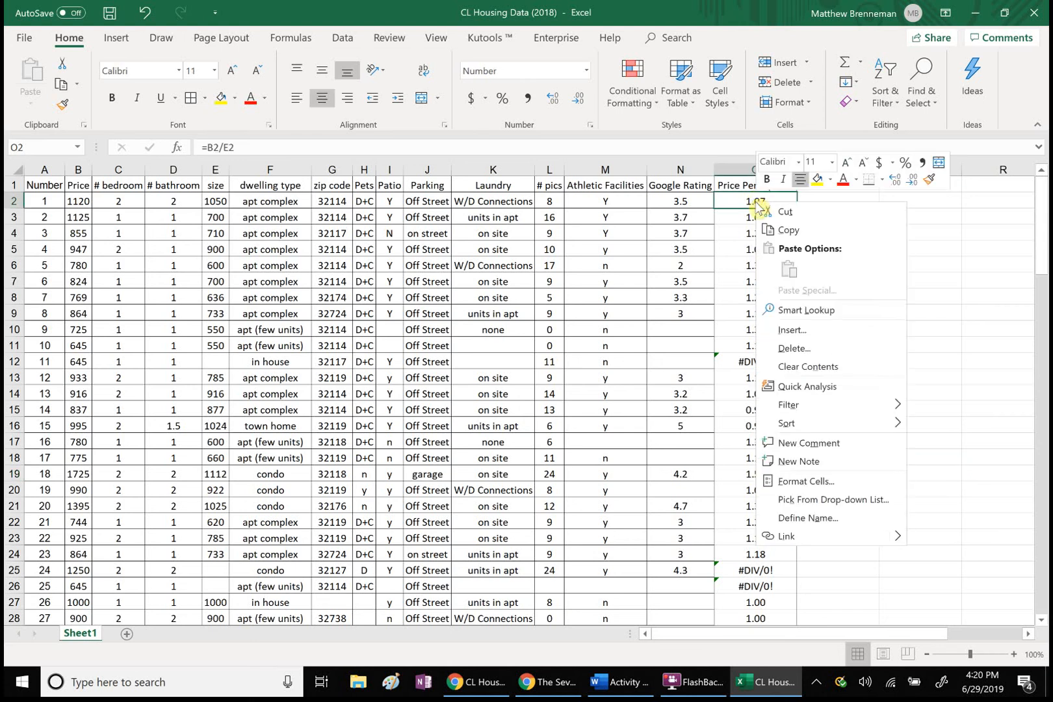
left_click(782, 232)
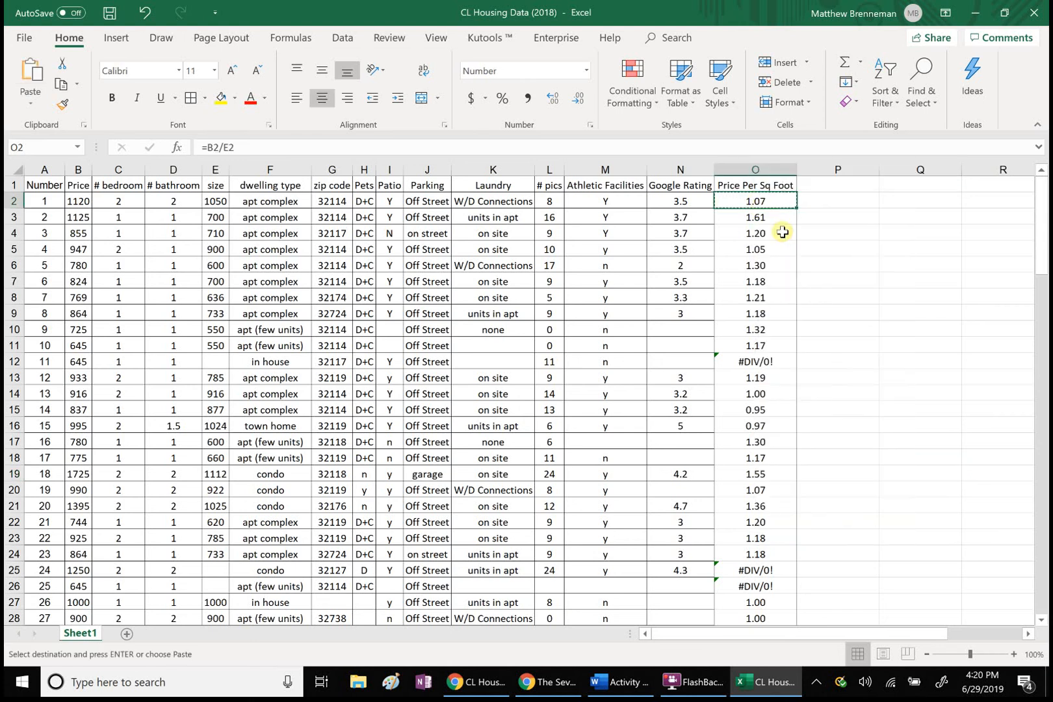
left_click(834, 201)
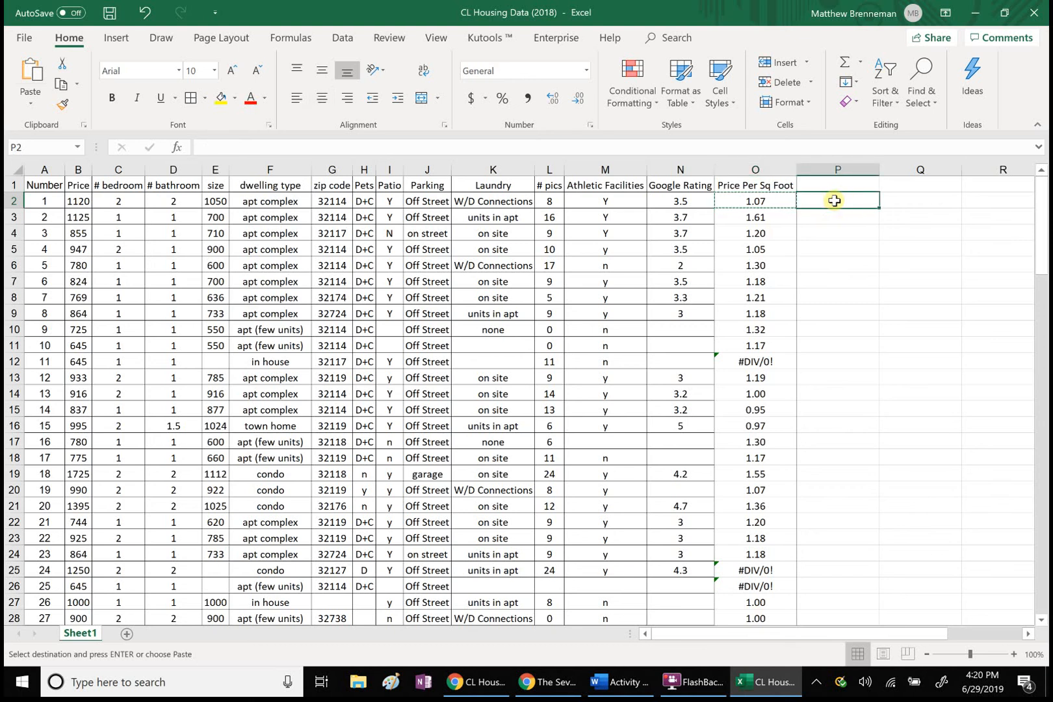
Paste the copied cell into P2 as values only and undo the paste.
right_click(834, 201)
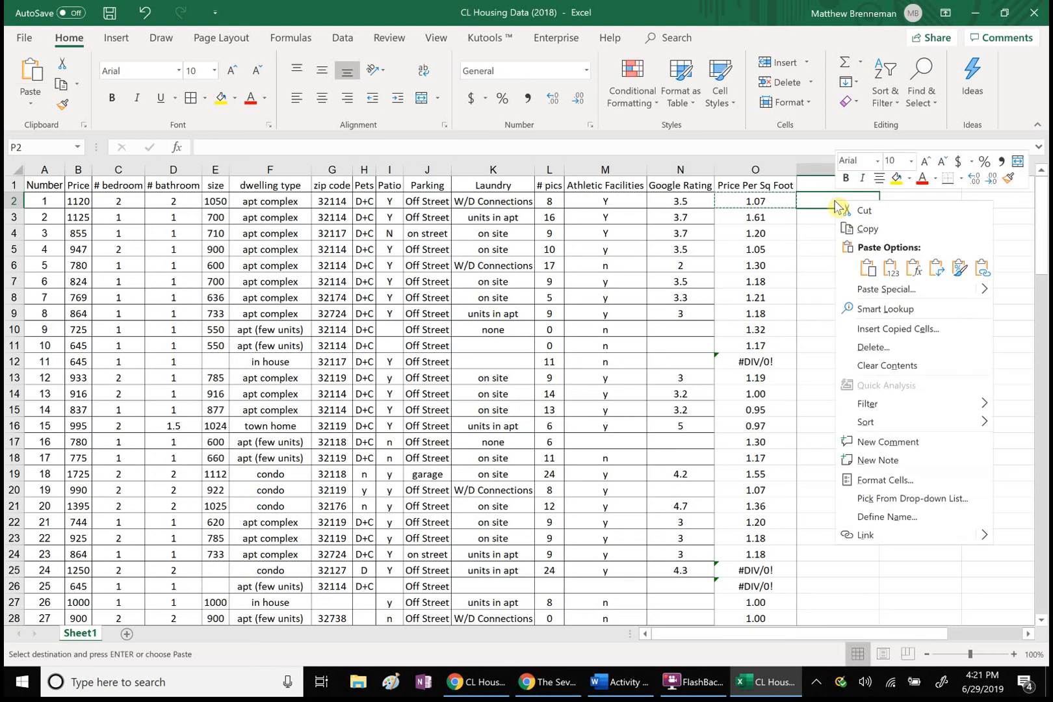
left_click(868, 269)
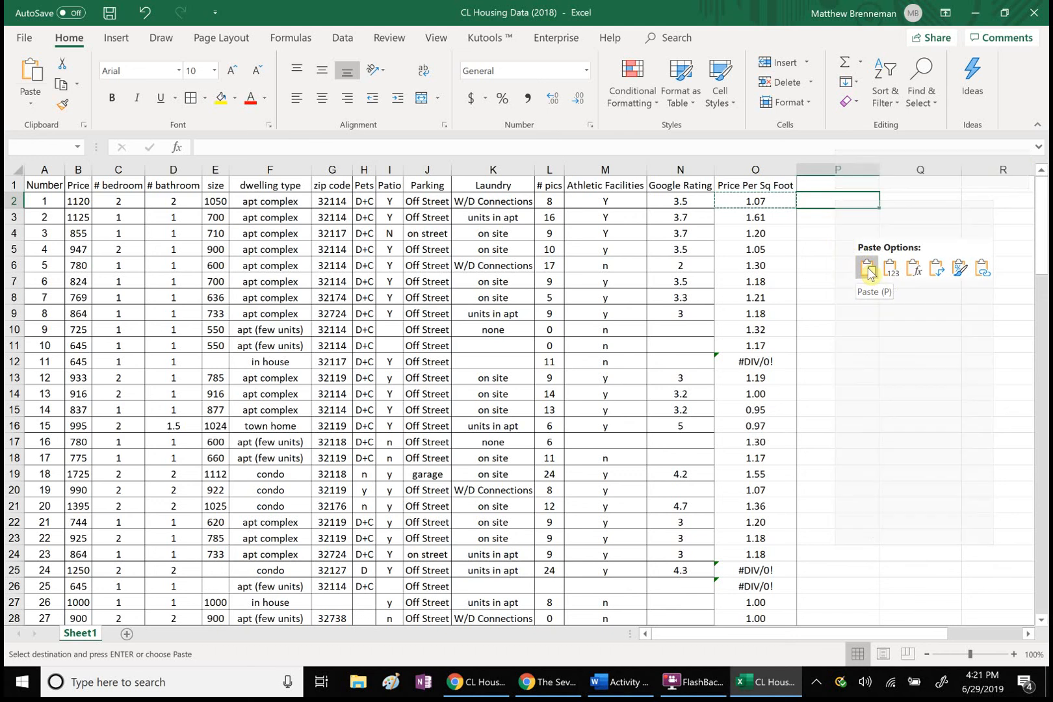
left_click(891, 268)
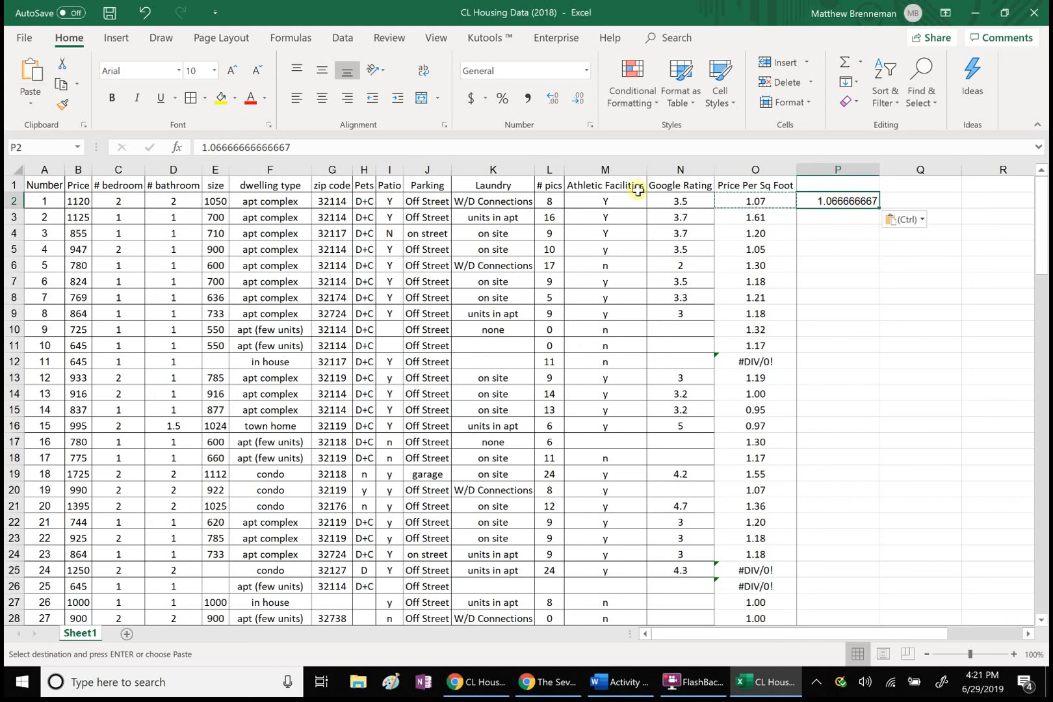
left_click(144, 13)
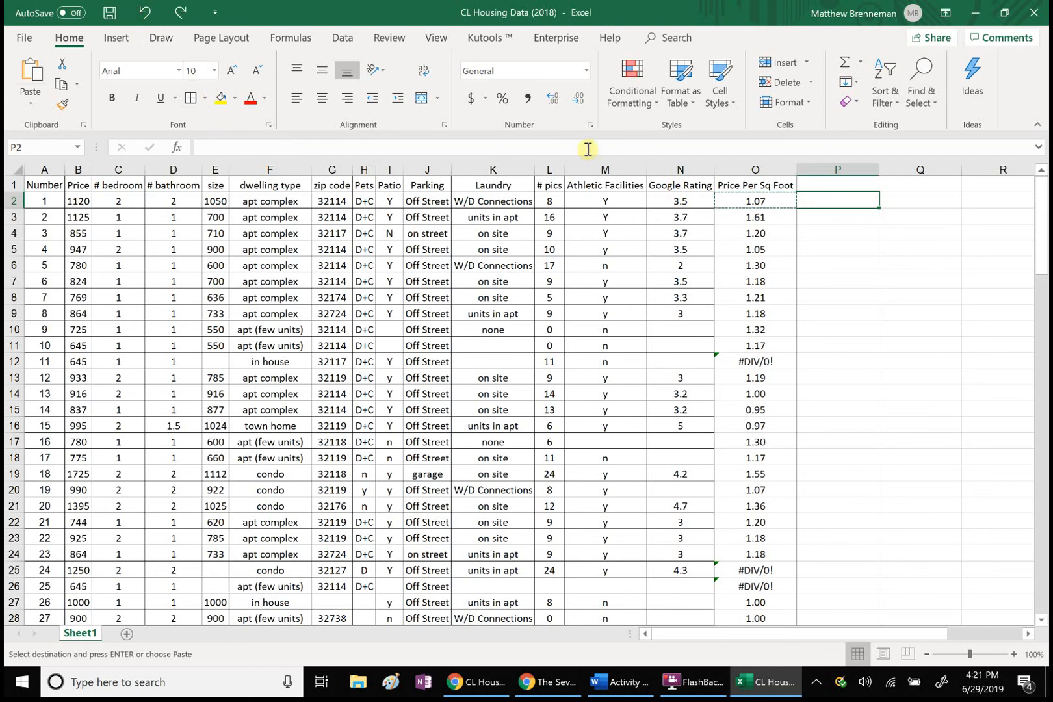
Paste only the formula of the copied cell O2 into cell P2.
right_click(821, 202)
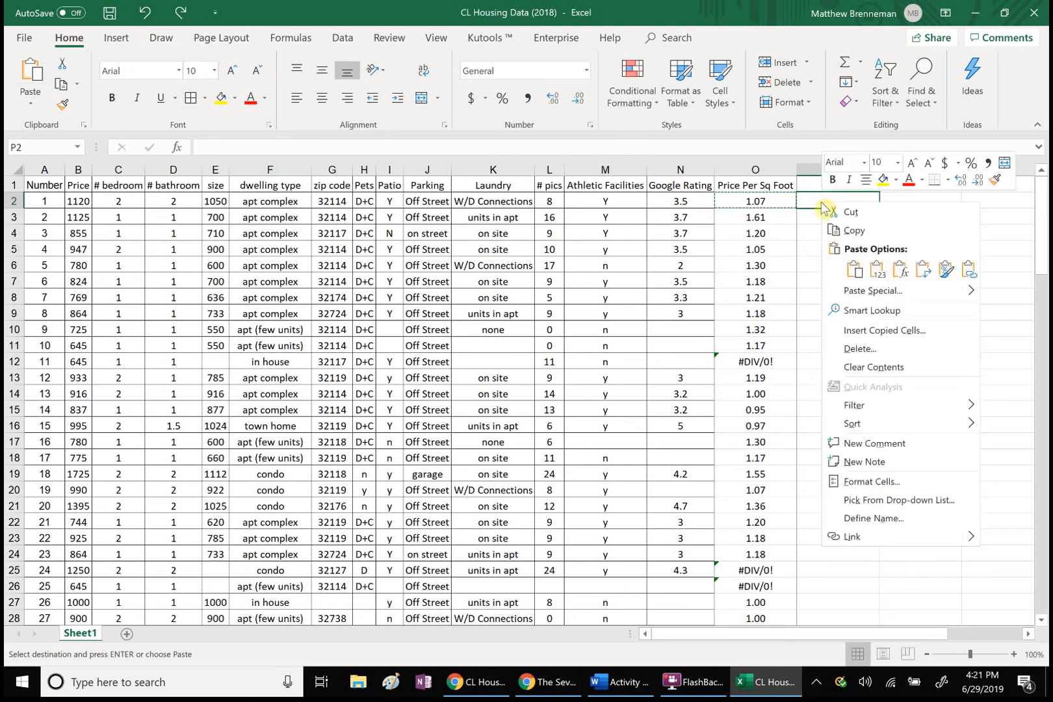
left_click(900, 269)
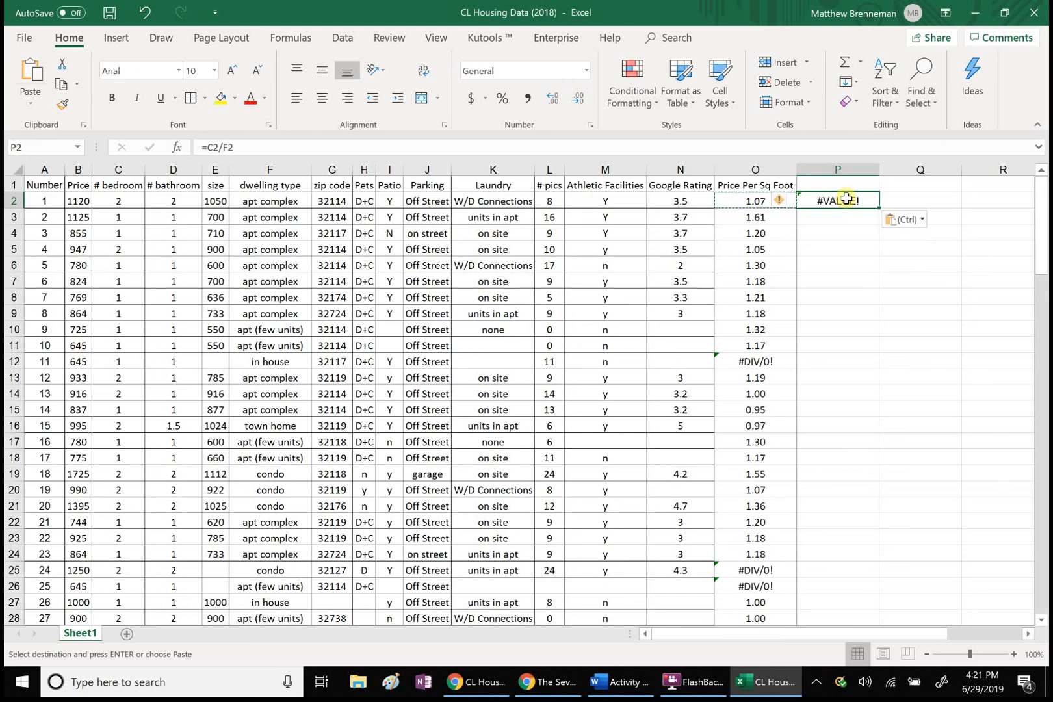
Undo the formula paste in P2 and paste the copied O2 cell there as values only.
left_click(142, 17)
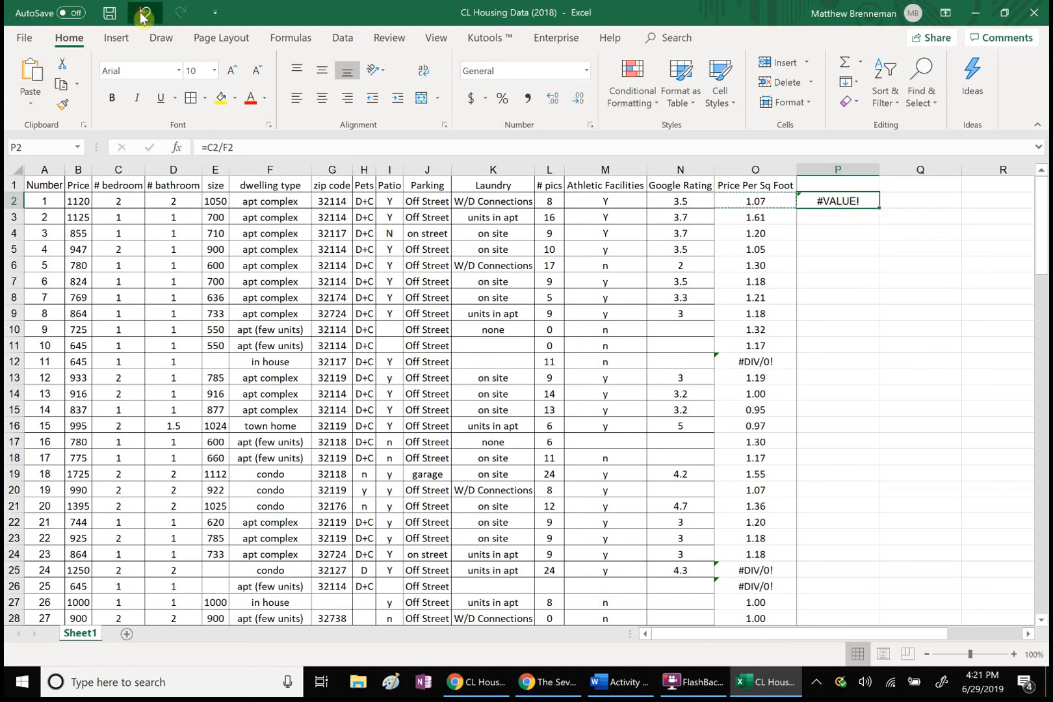
right_click(811, 202)
left_click(859, 270)
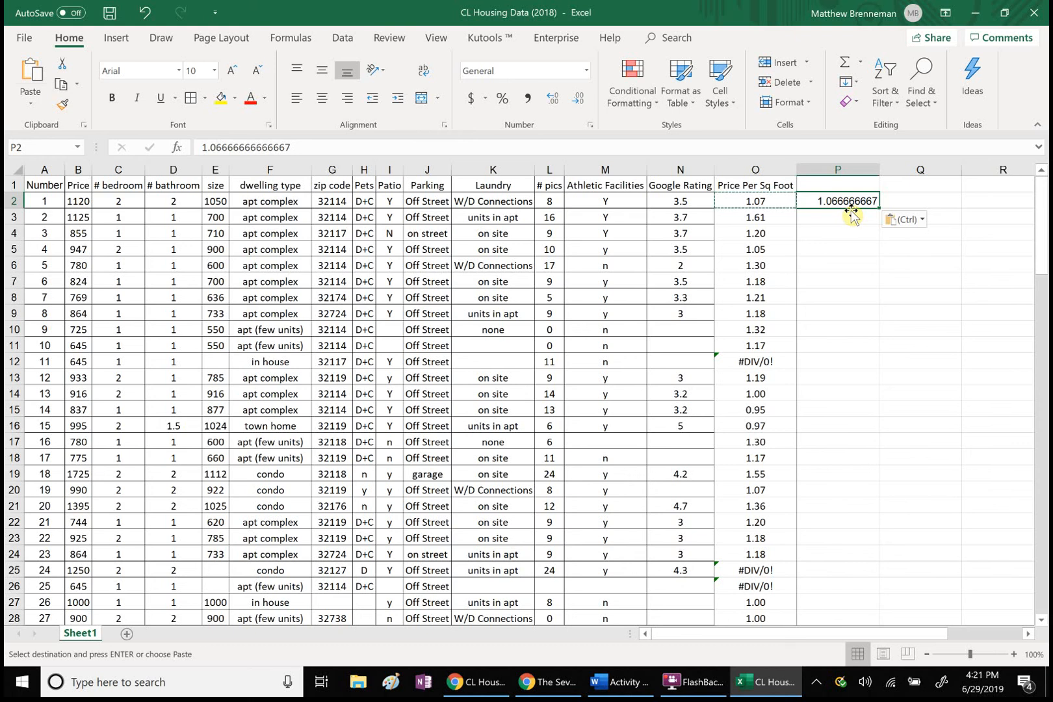
Sort the housing data by Price Per Sq Foot from smallest to largest, expanding the selection to the adjacent columns.
left_click(746, 171)
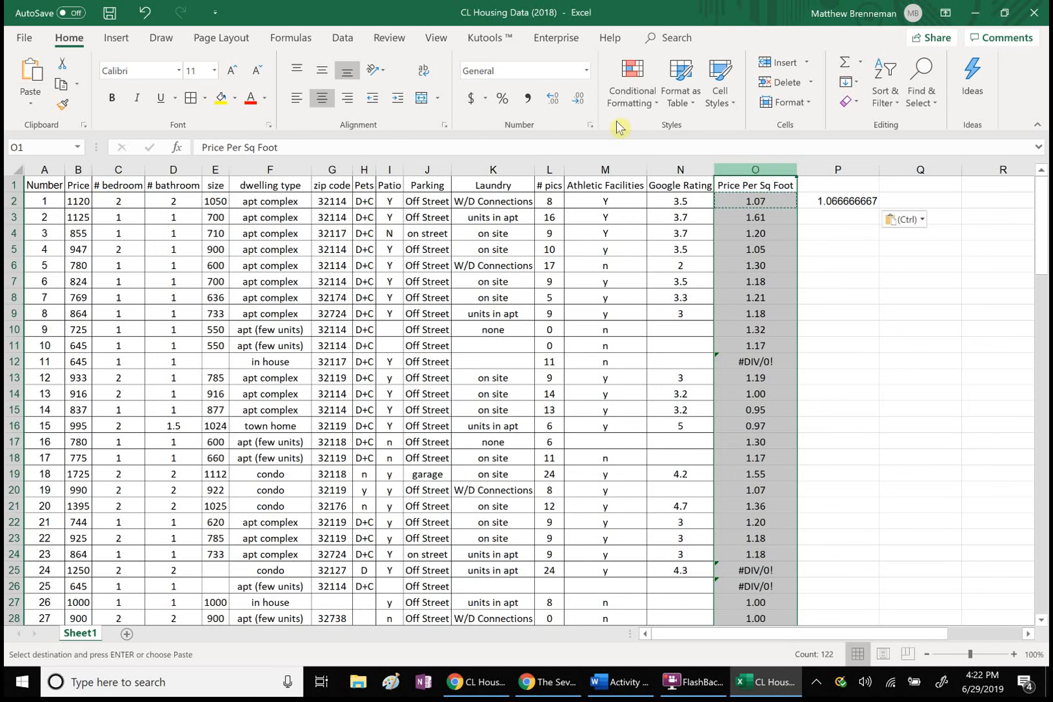
left_click(338, 38)
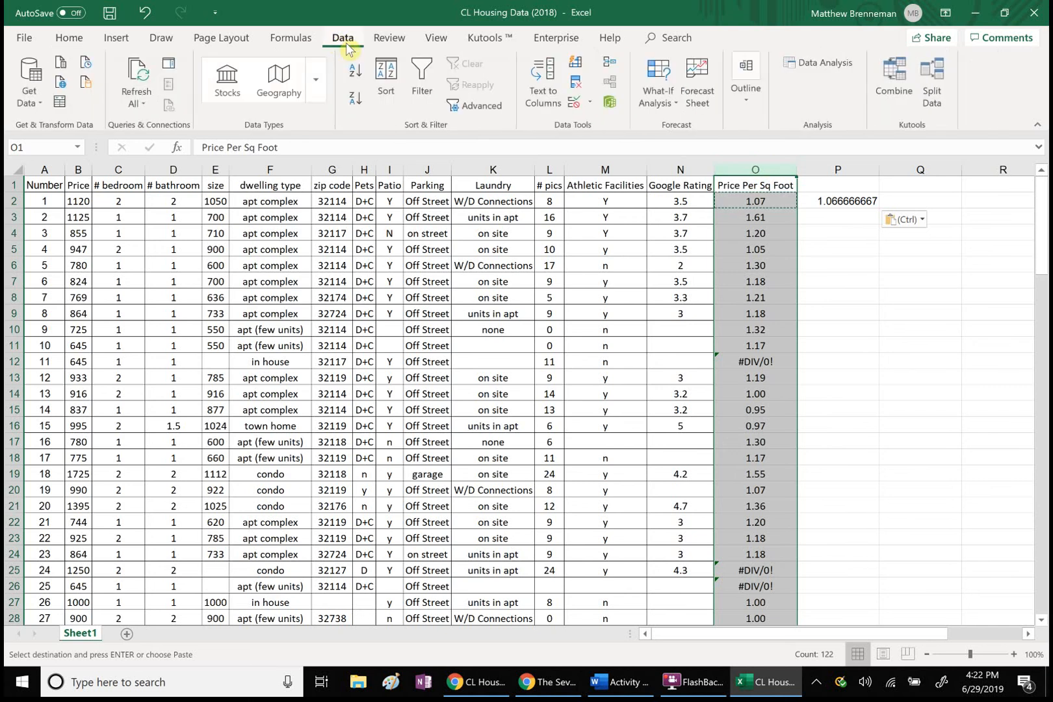
left_click(383, 87)
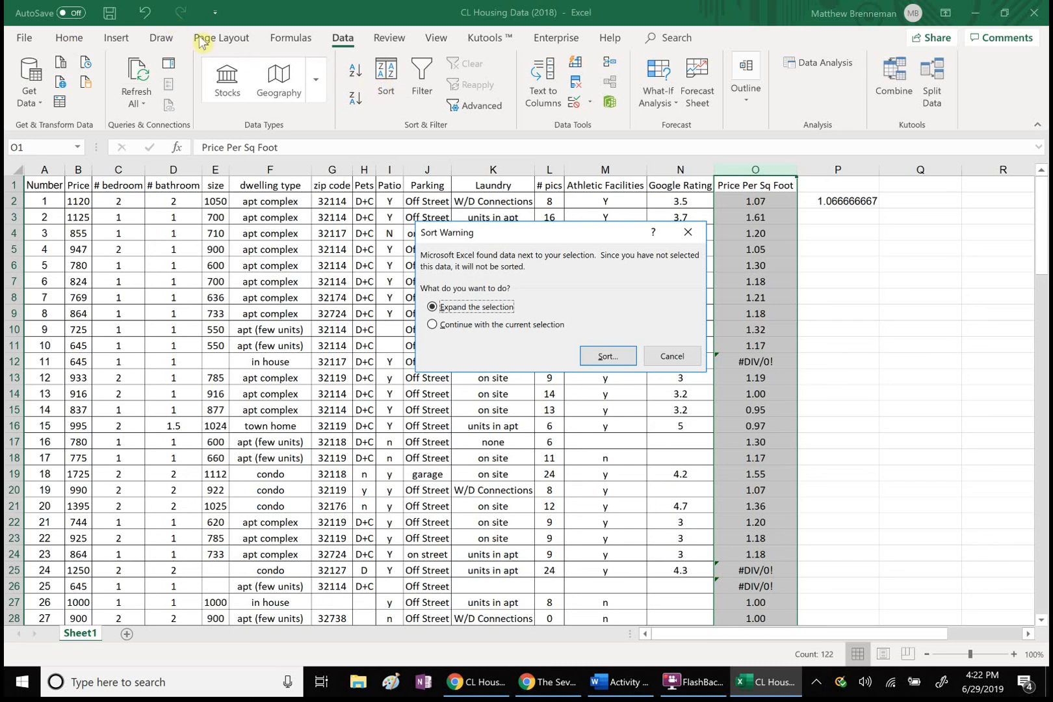
left_click(603, 355)
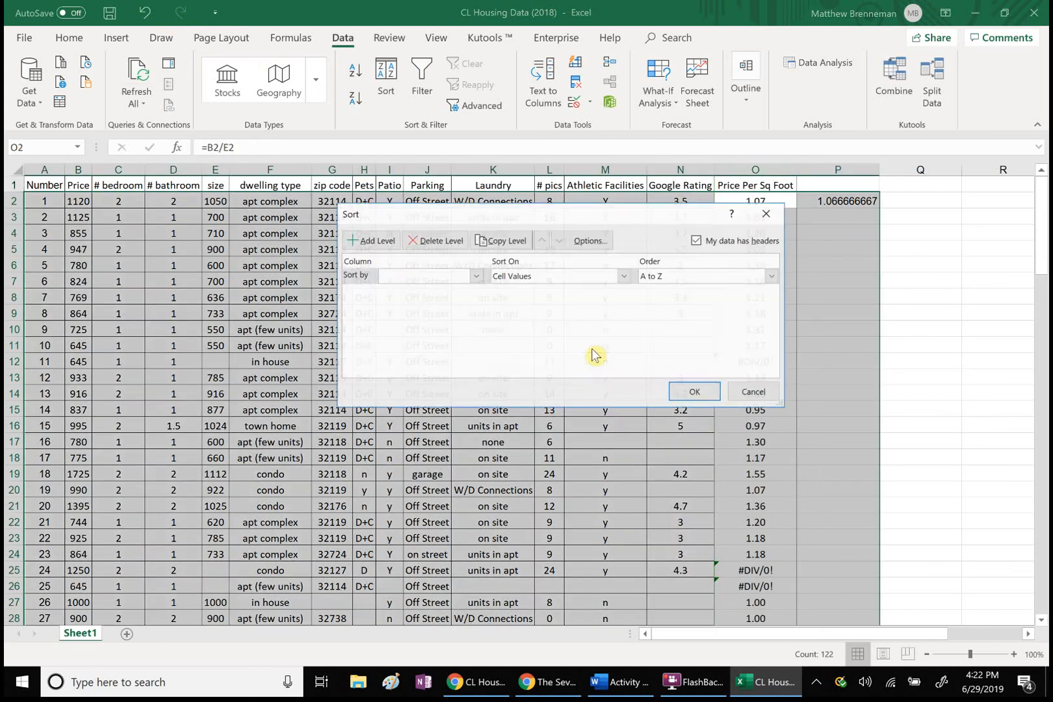
left_click(476, 275)
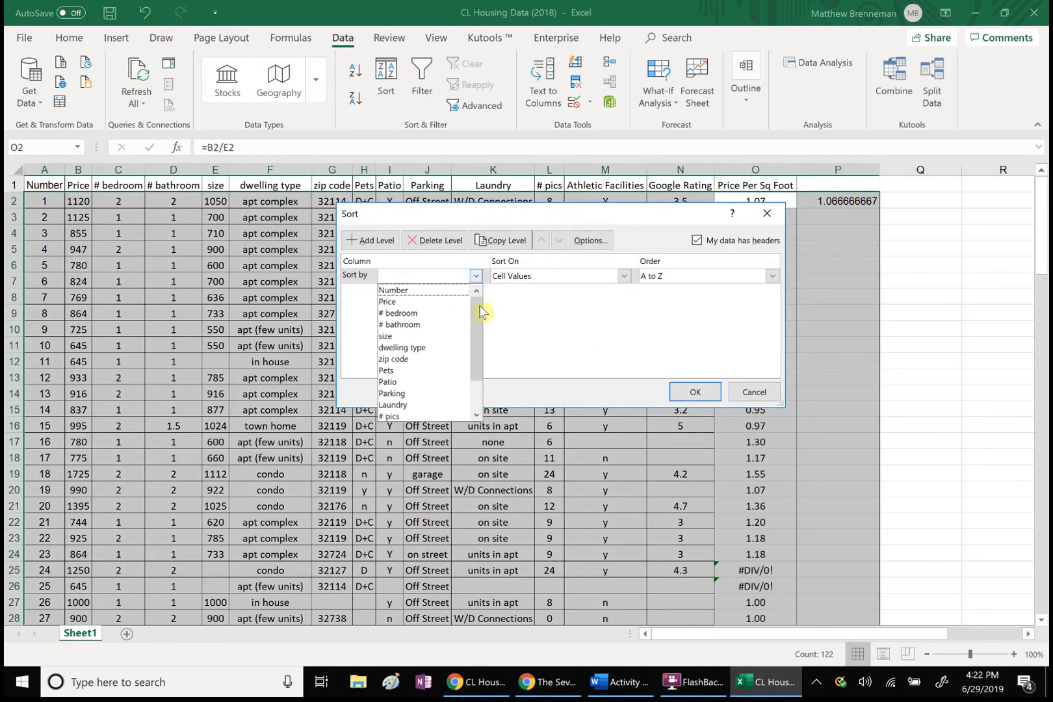
left_click_drag(480, 316, 481, 409)
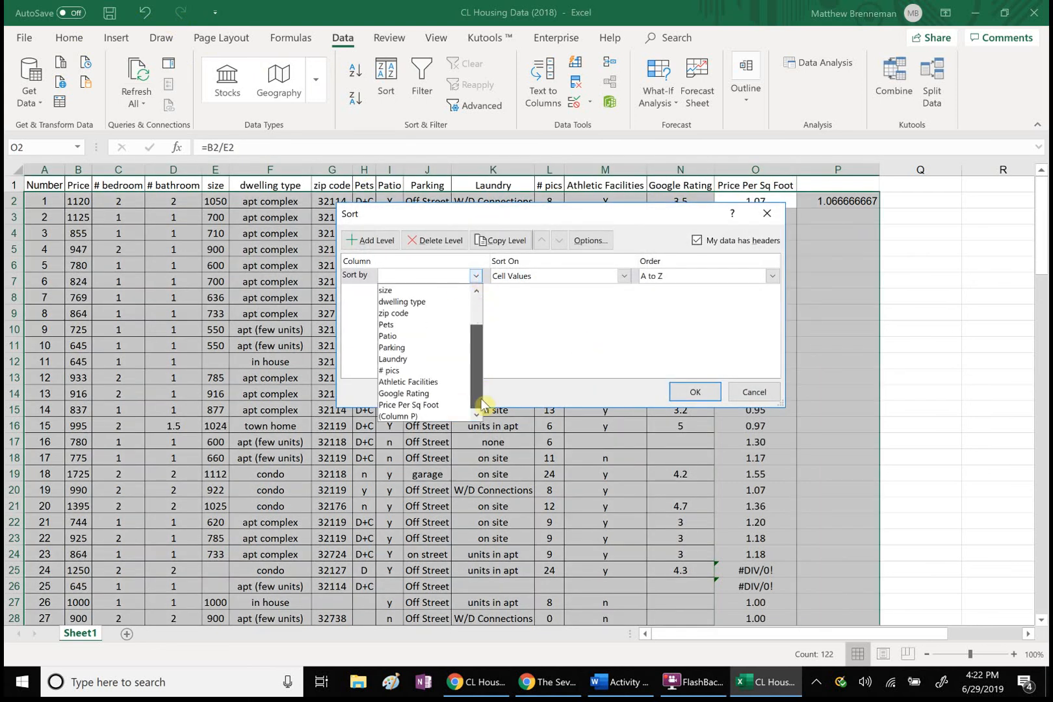
left_click(436, 408)
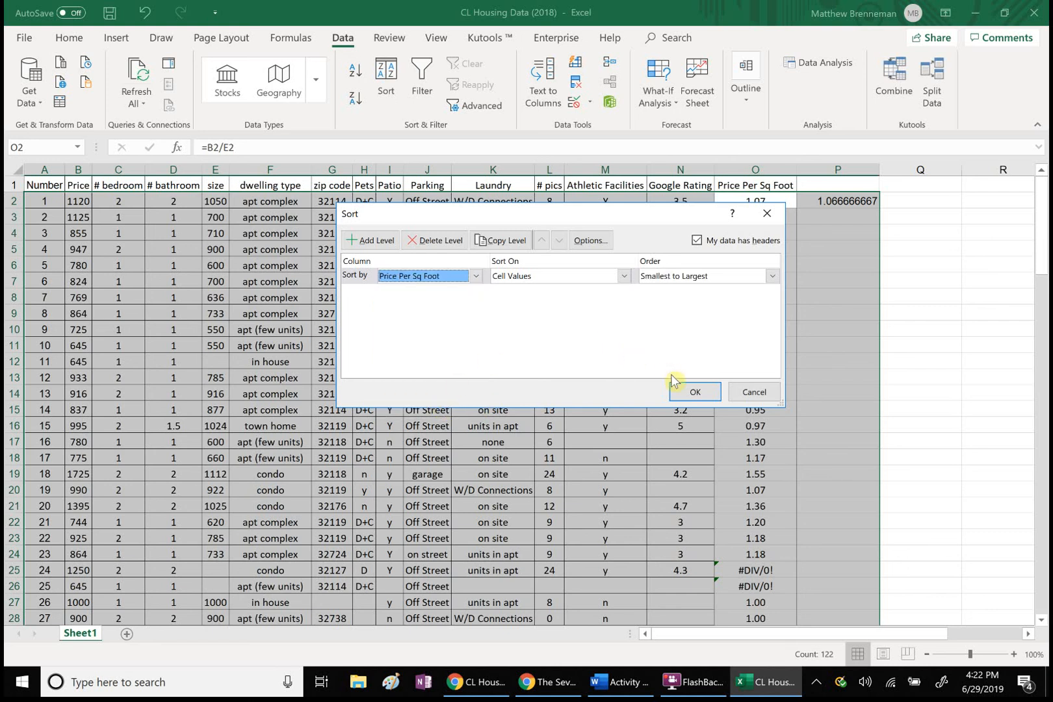
left_click(684, 395)
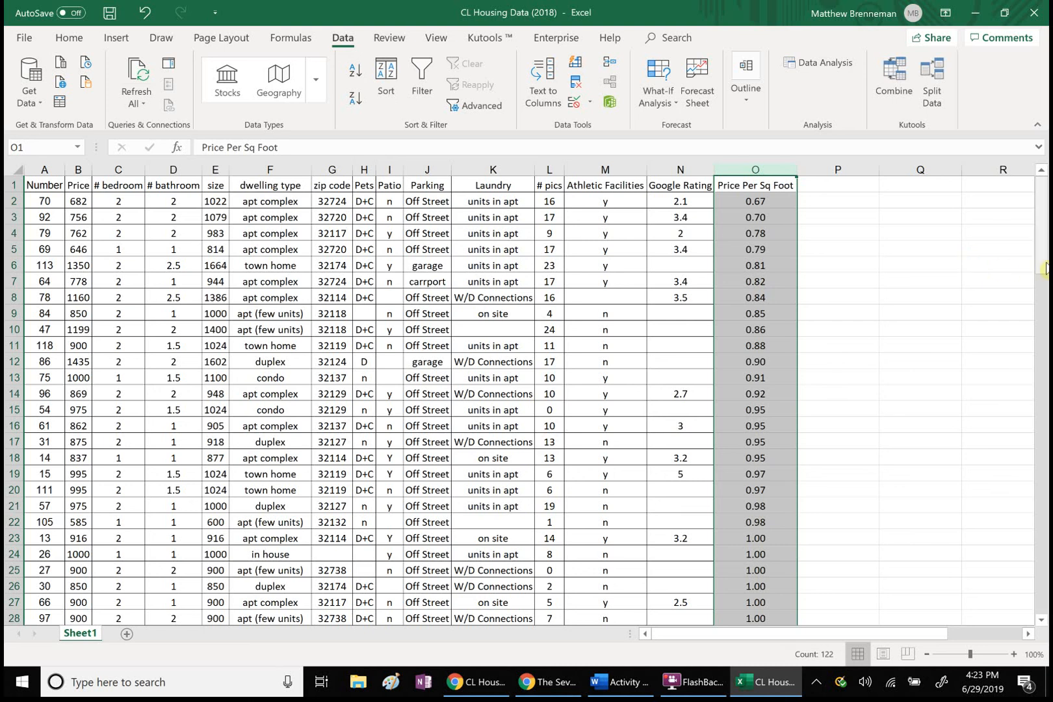
Clear the error results in O109:O122 at the end of the Price Per Sq Foot column.
left_click_drag(1043, 264, 1043, 587)
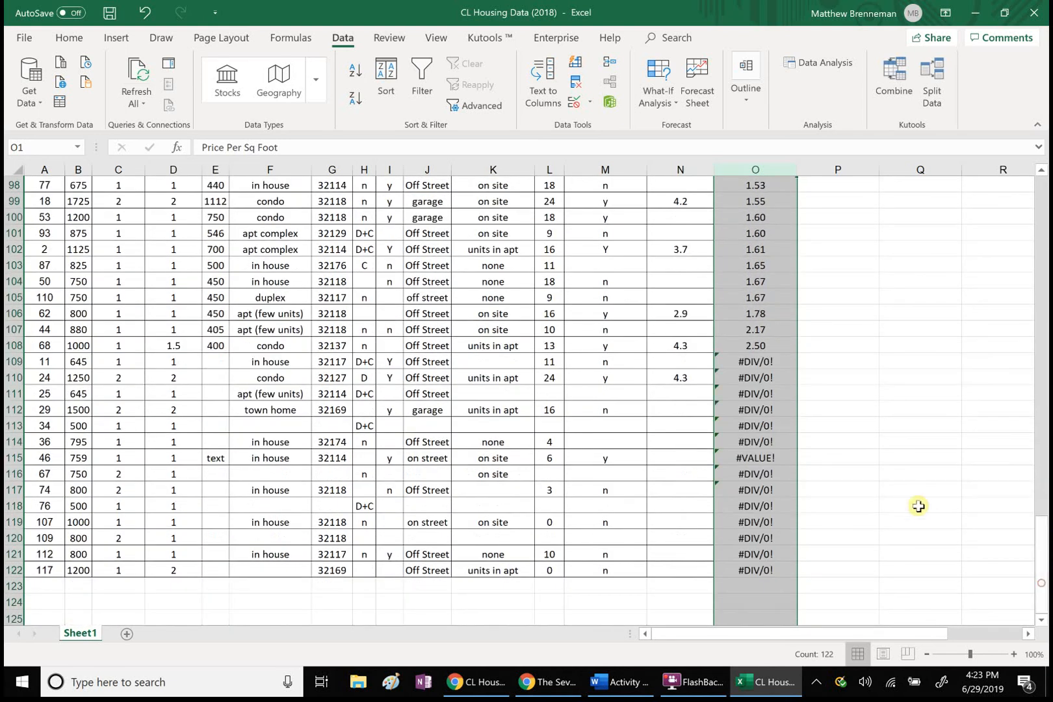
left_click(919, 505)
left_click_drag(759, 364, 784, 570)
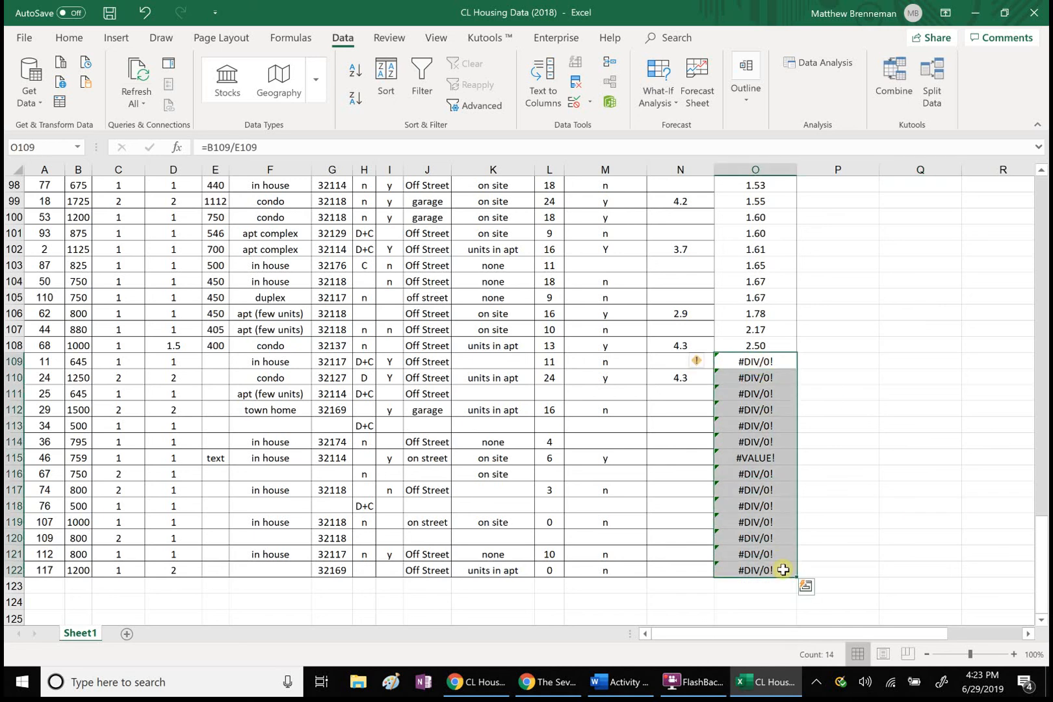
key("Delete")
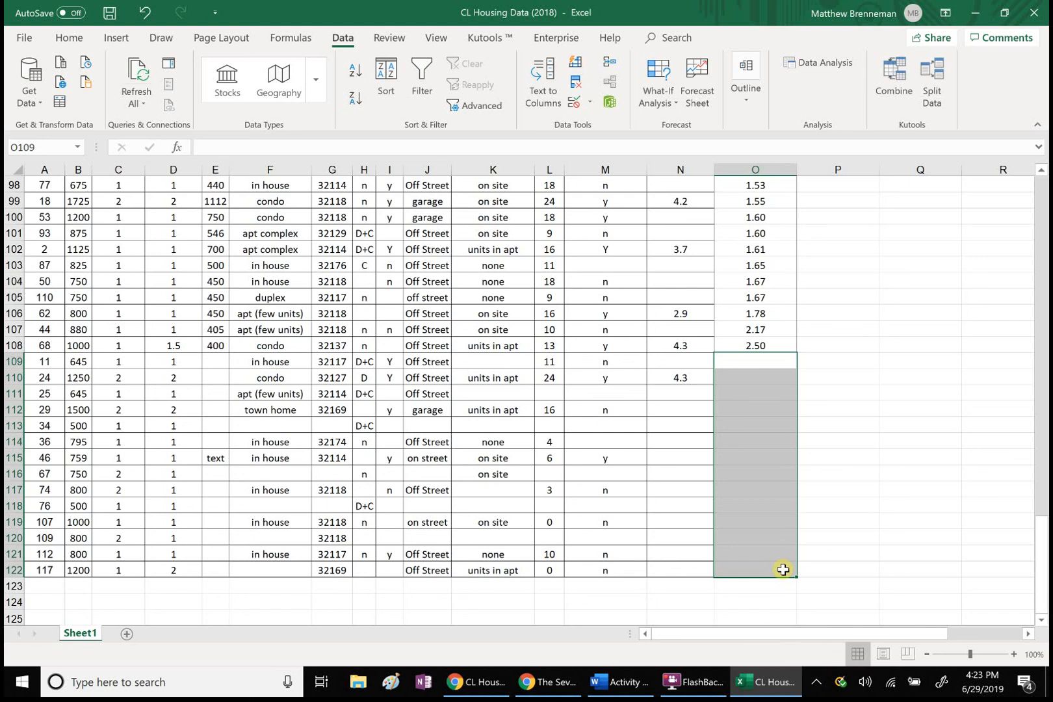
Begin an AVERAGE formula in cell P3.
left_click_drag(1043, 553, 1039, 189)
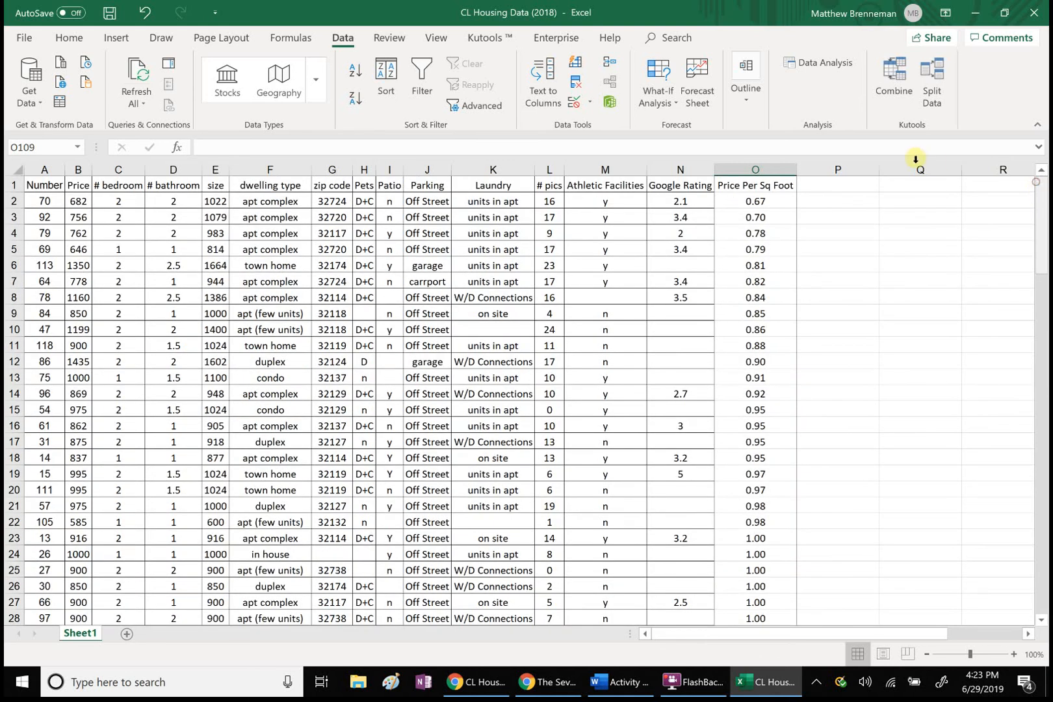
left_click(852, 220)
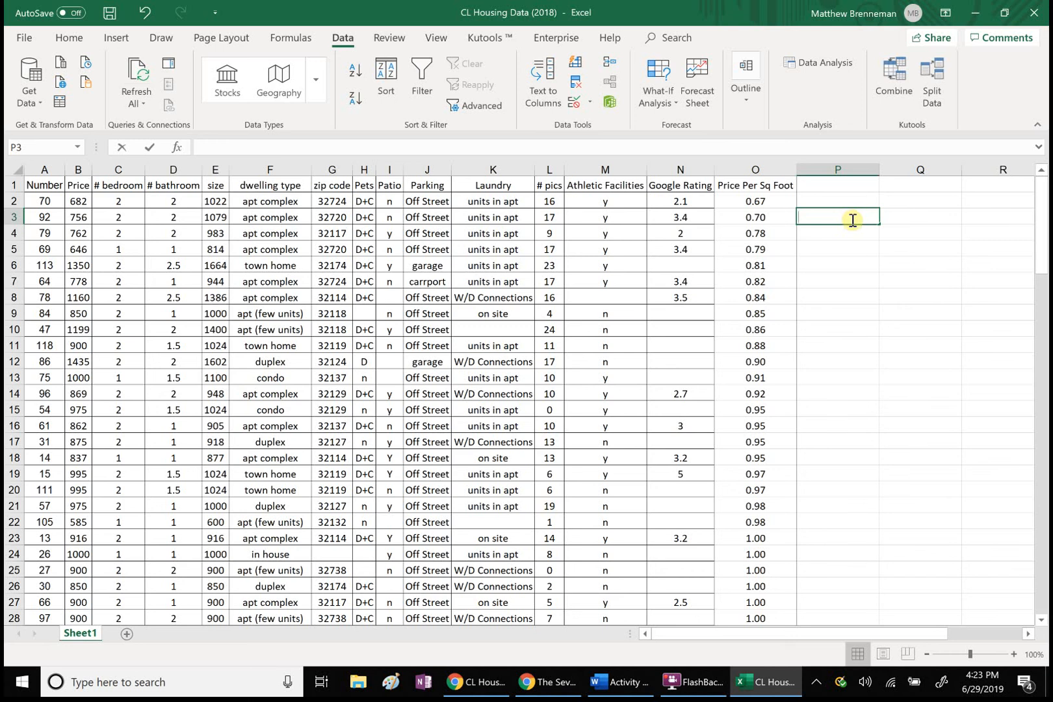
type("=av")
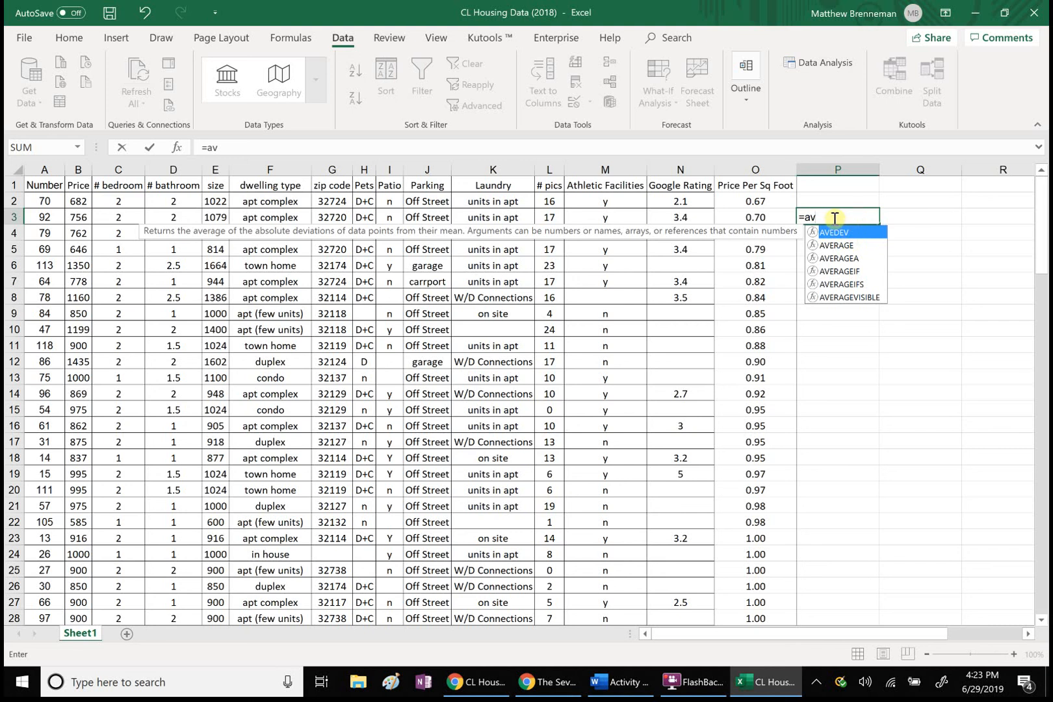
left_click(835, 250)
double_click(834, 248)
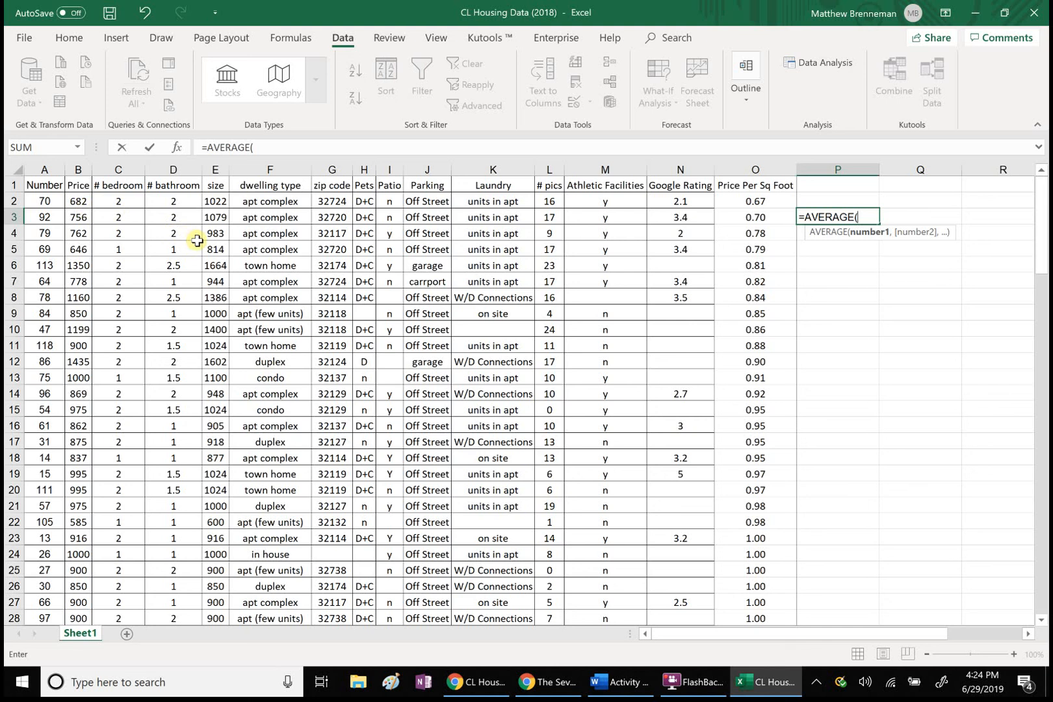
left_click(551, 203)
key("ctrl+shift+Down")
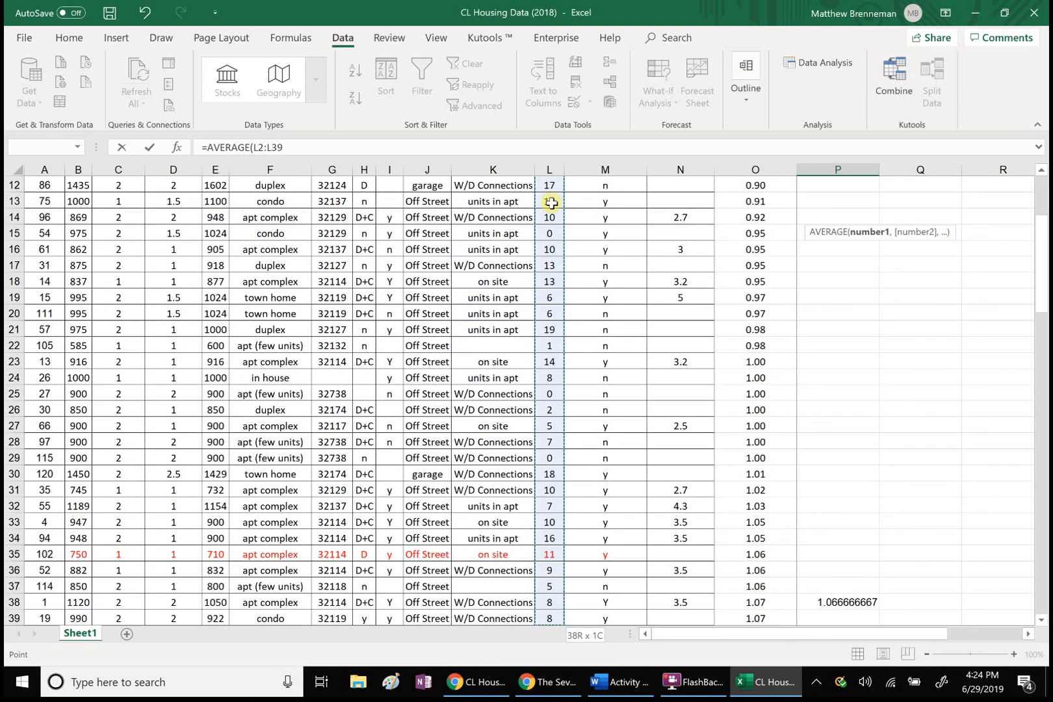
left_click_drag(1045, 290, 1041, 324)
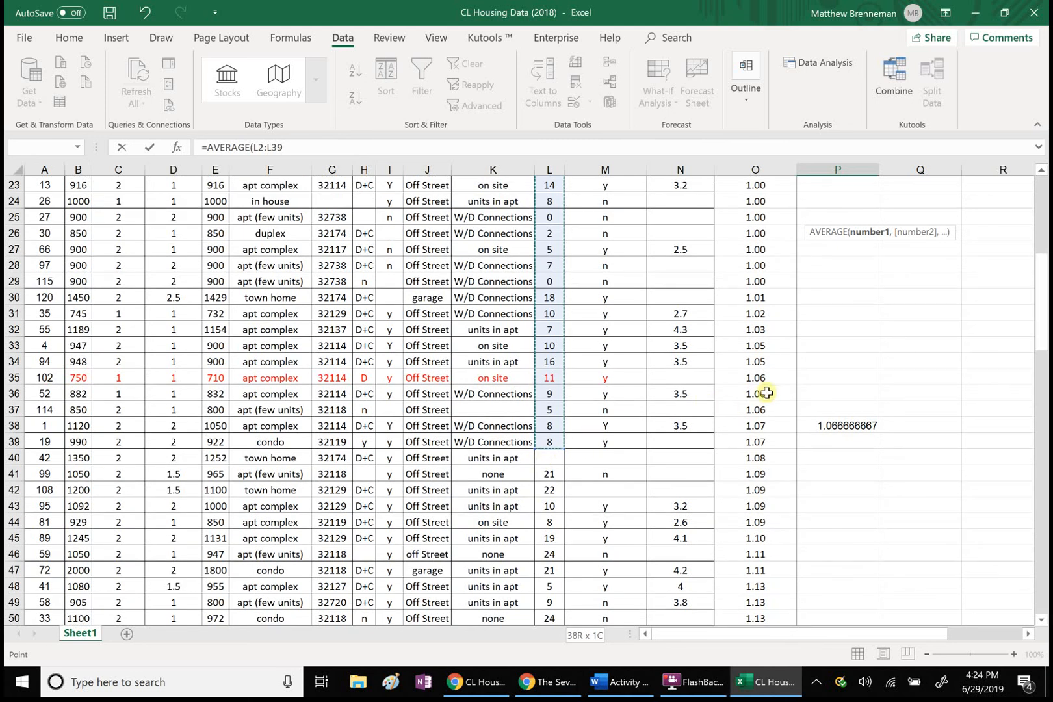
left_click_drag(1041, 320, 1028, 198)
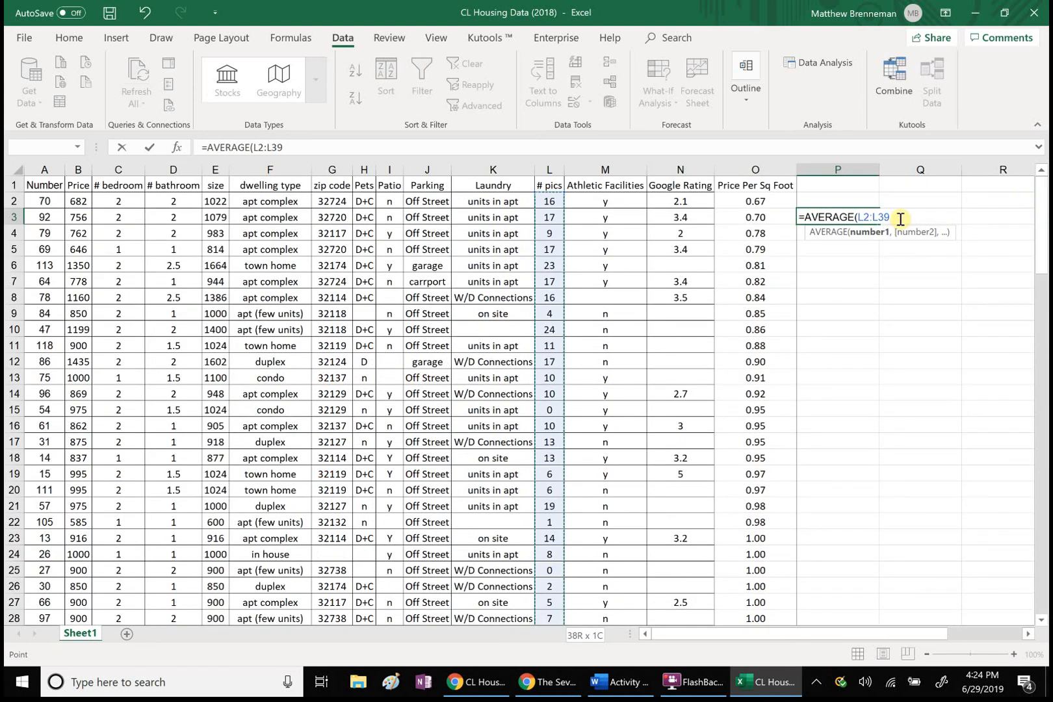
key("BackSpace")
key("BackSpace")
key("BackSpace")
key("BackSpace")
key("BackSpace")
key("BackSpace")
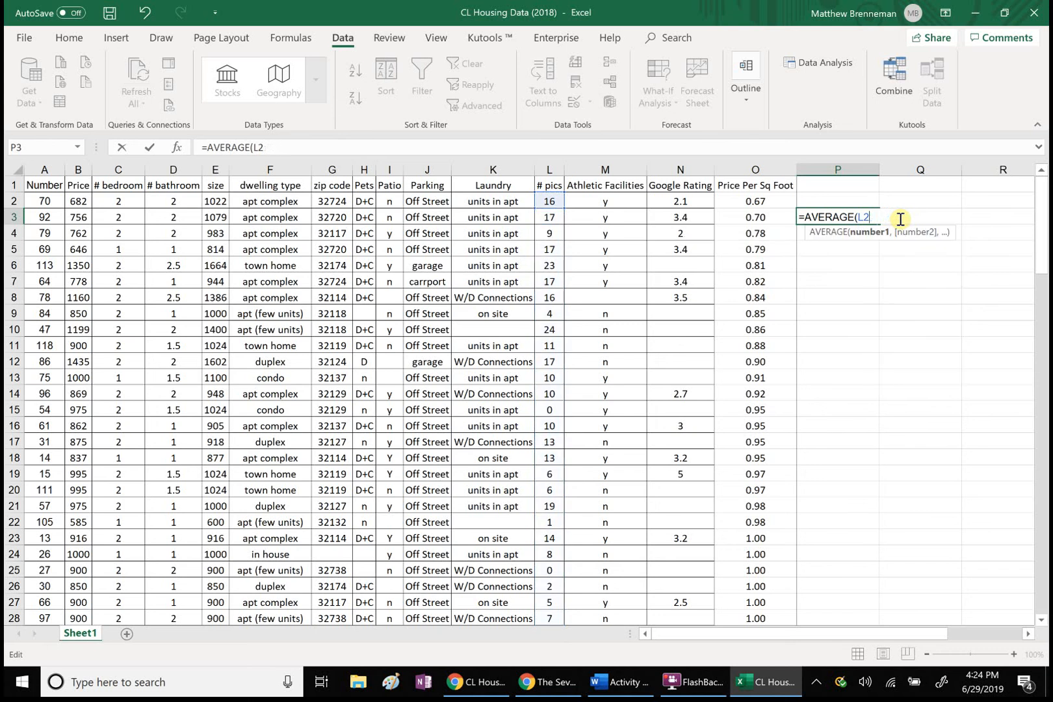
Set the # pics values L2:L122 as the range of the AVERAGE formula in P3 and complete it.
left_click(550, 201)
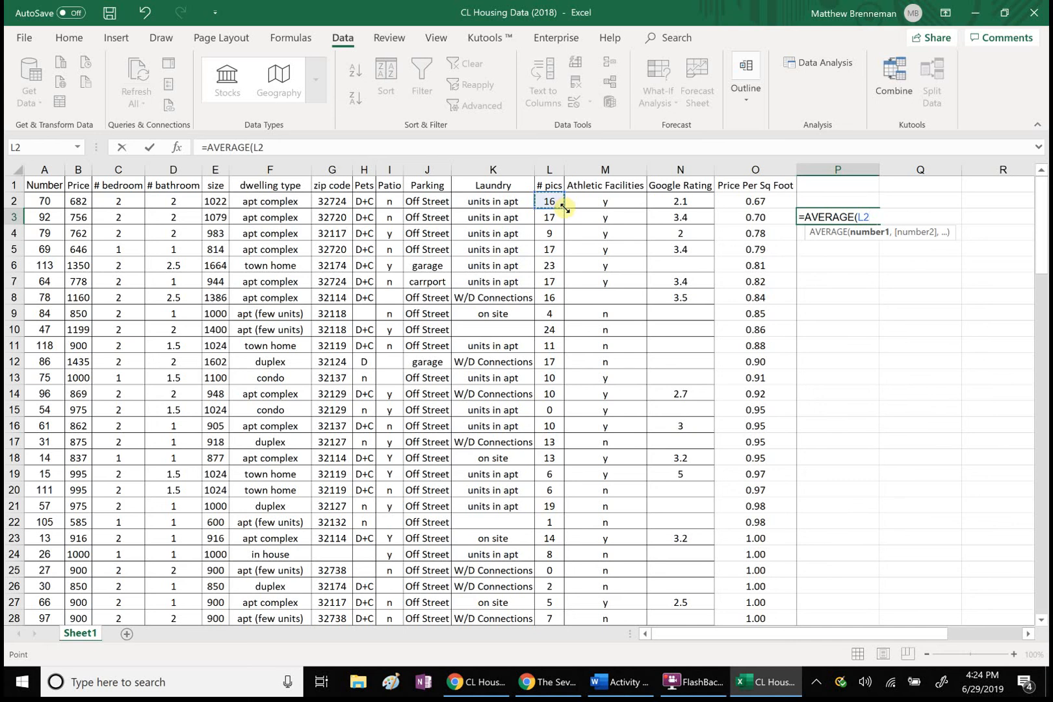
left_click_drag(557, 204, 552, 458)
left_click_drag(576, 576, 543, 534)
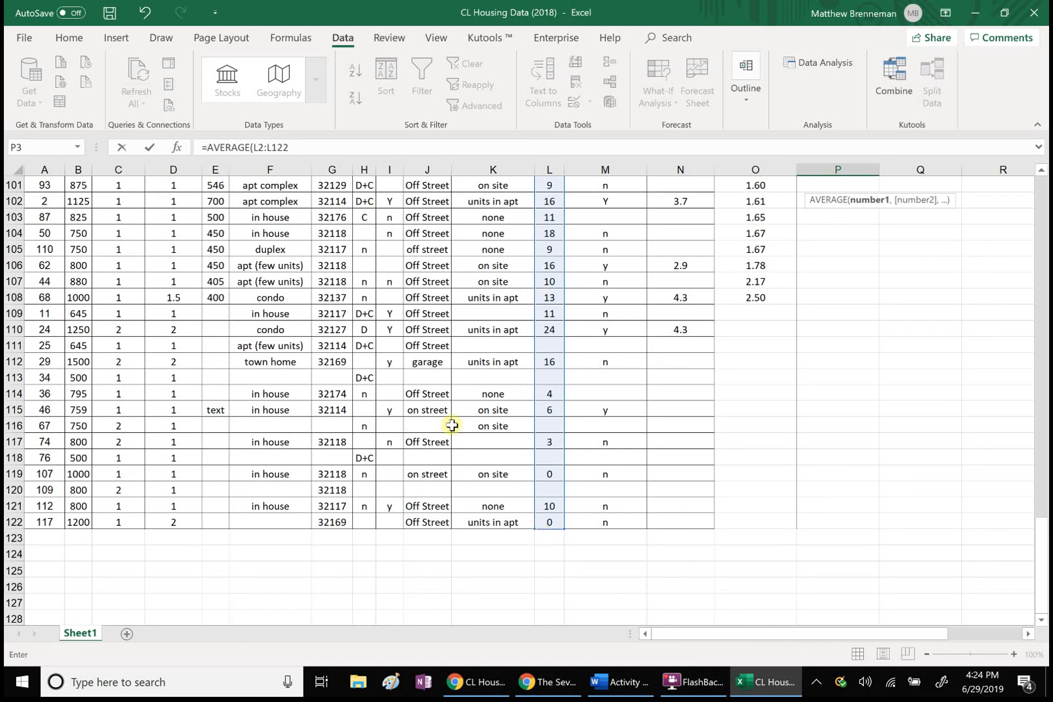
left_click(303, 143)
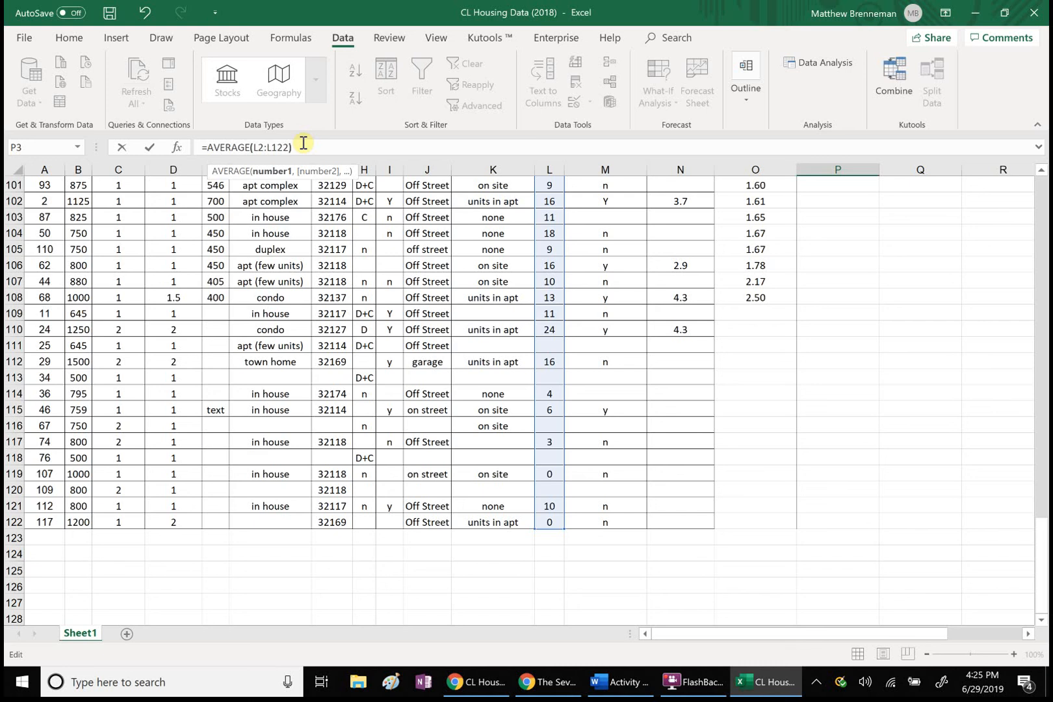
type(")")
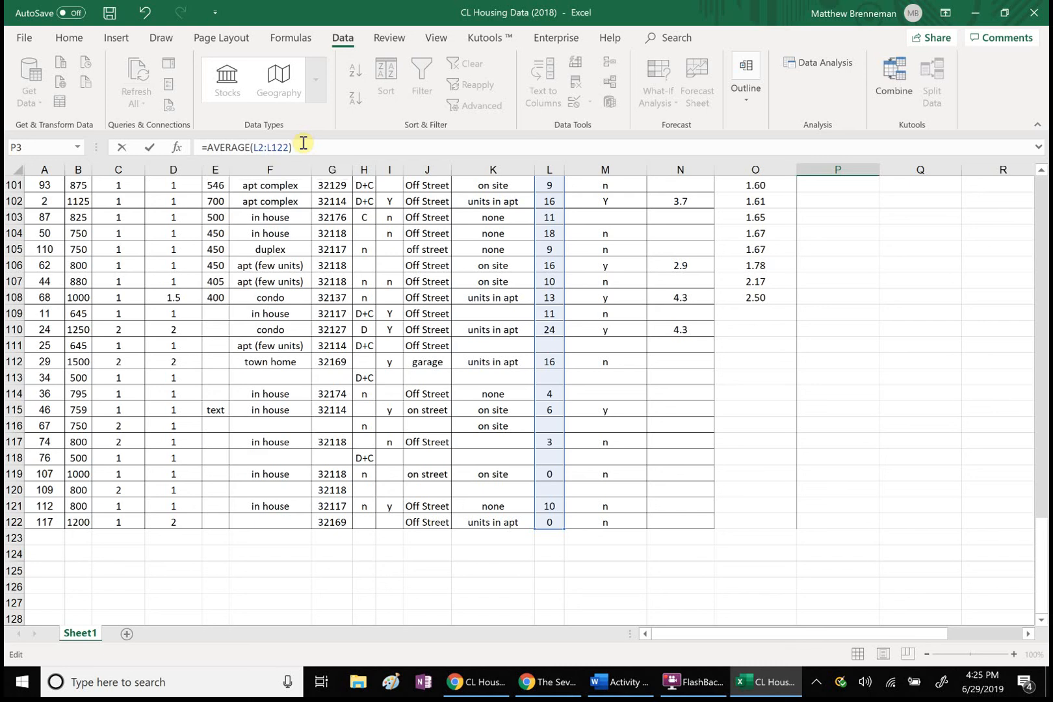
key("Return")
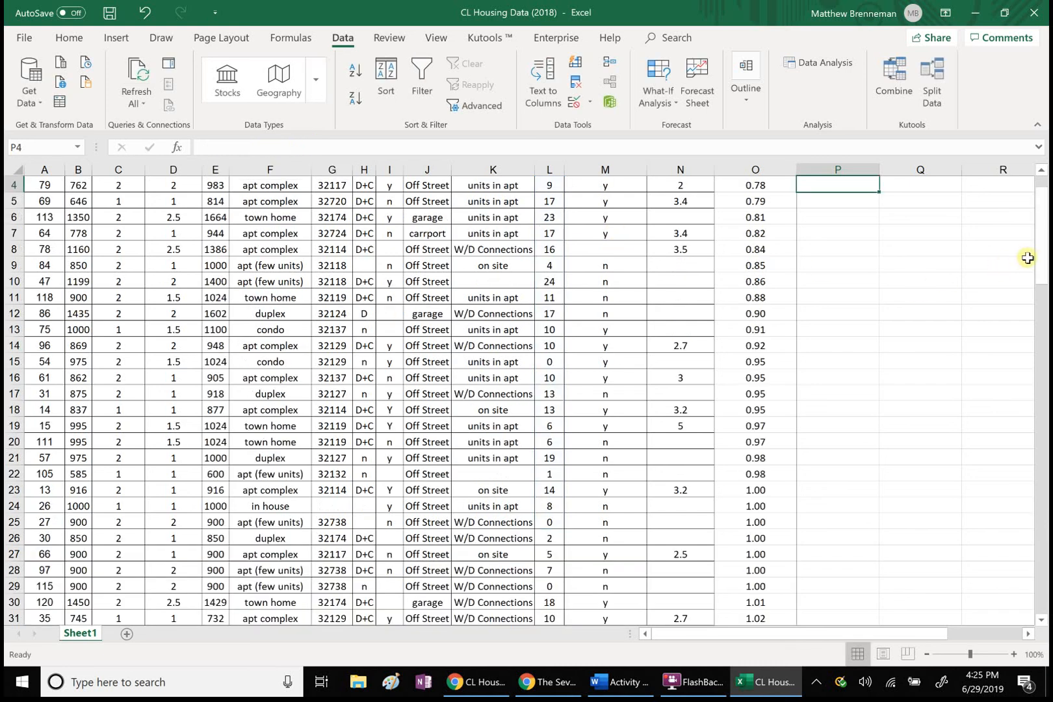
Calculate the square root of 34 in cell P5 with the SQRT function.
left_click_drag(1040, 258, 1039, 207)
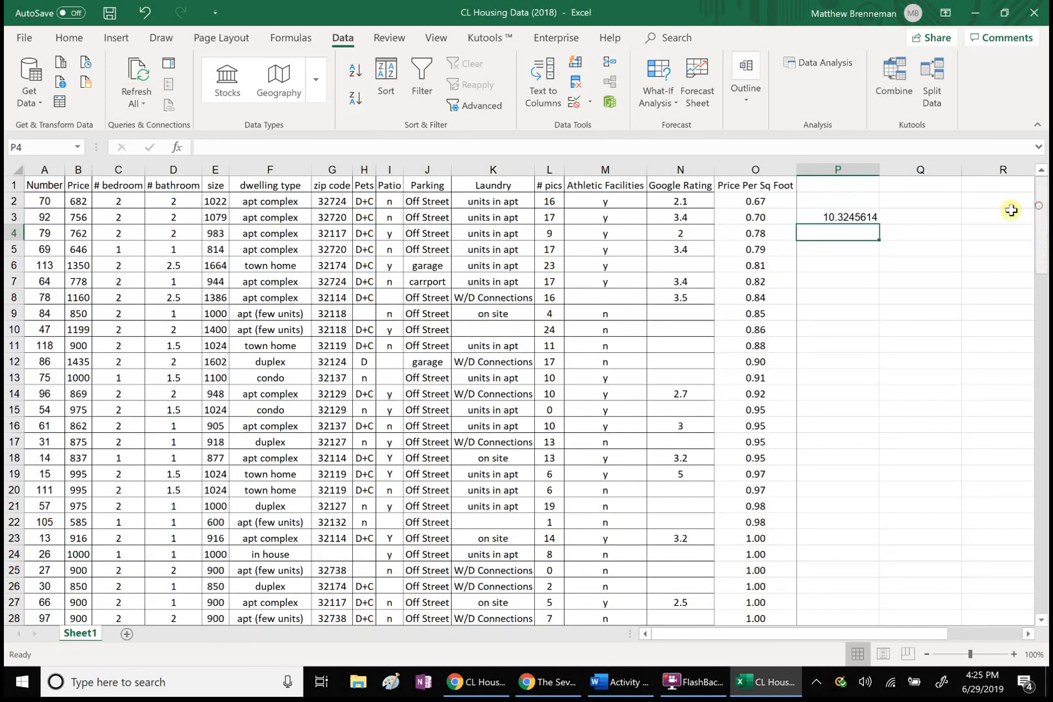
left_click(827, 247)
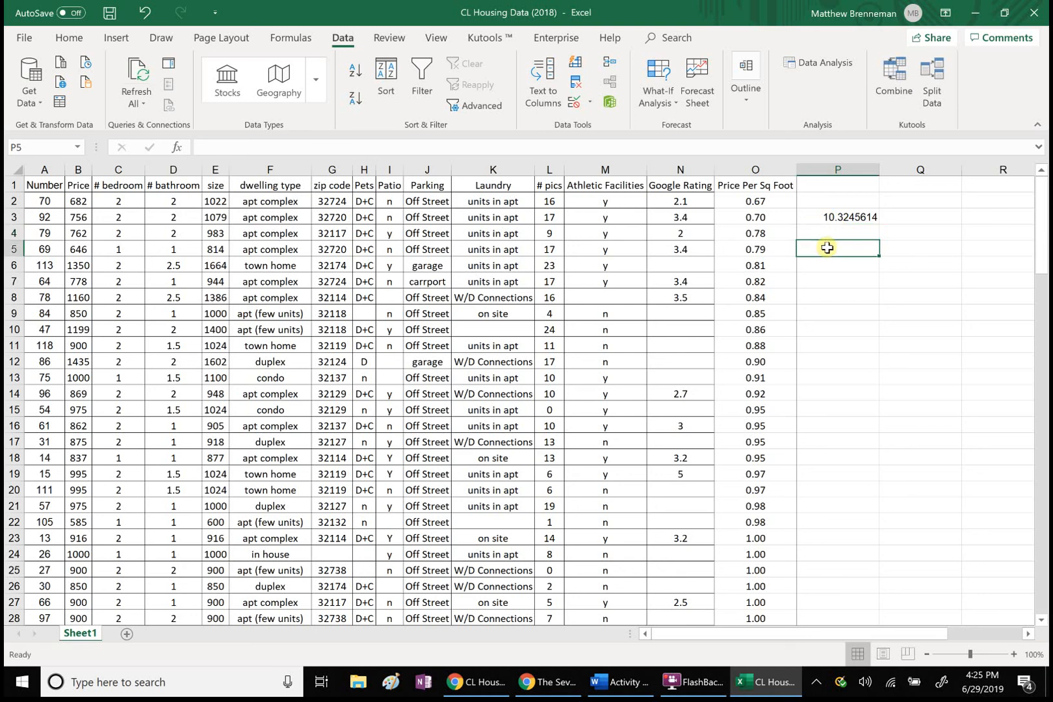
type("=sq")
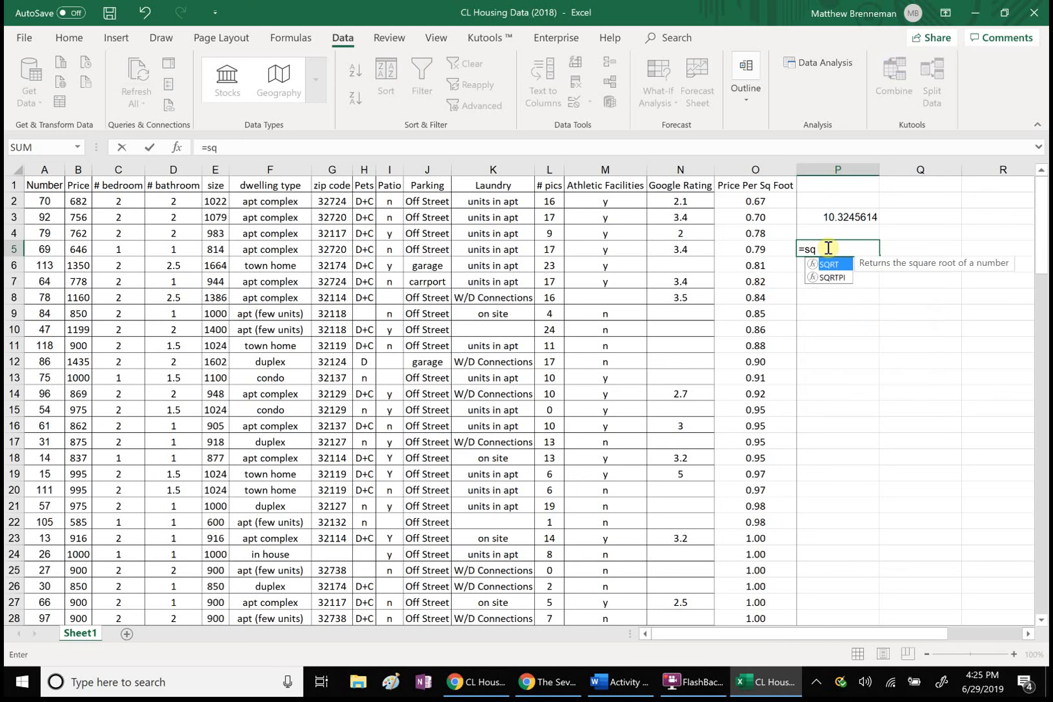
double_click(829, 265)
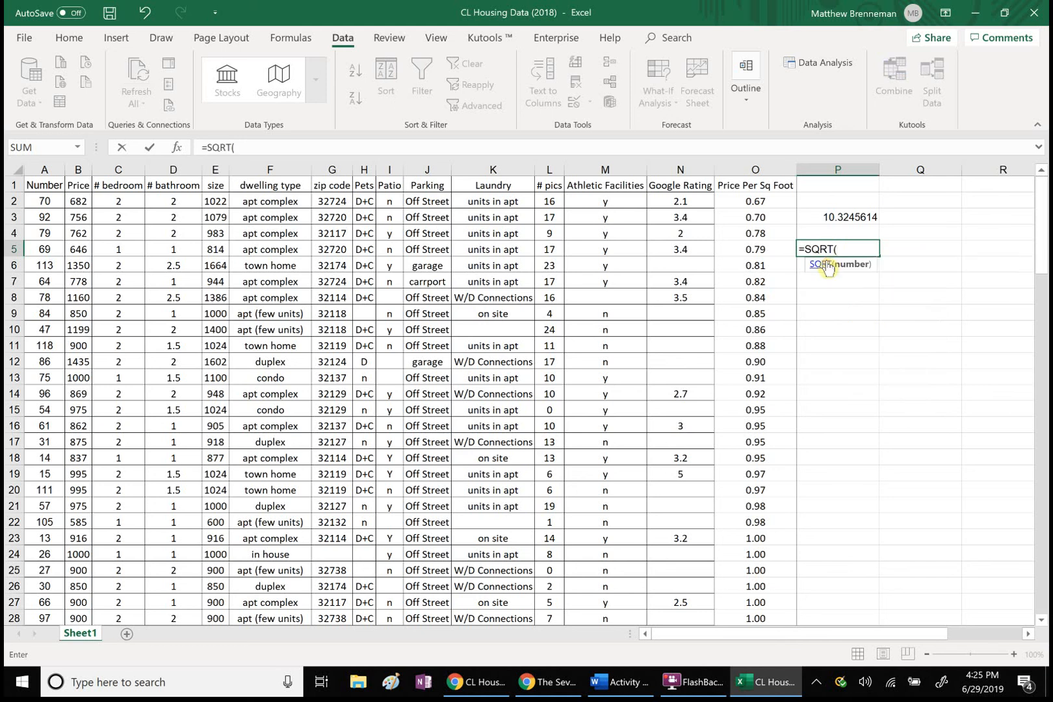
type("34)")
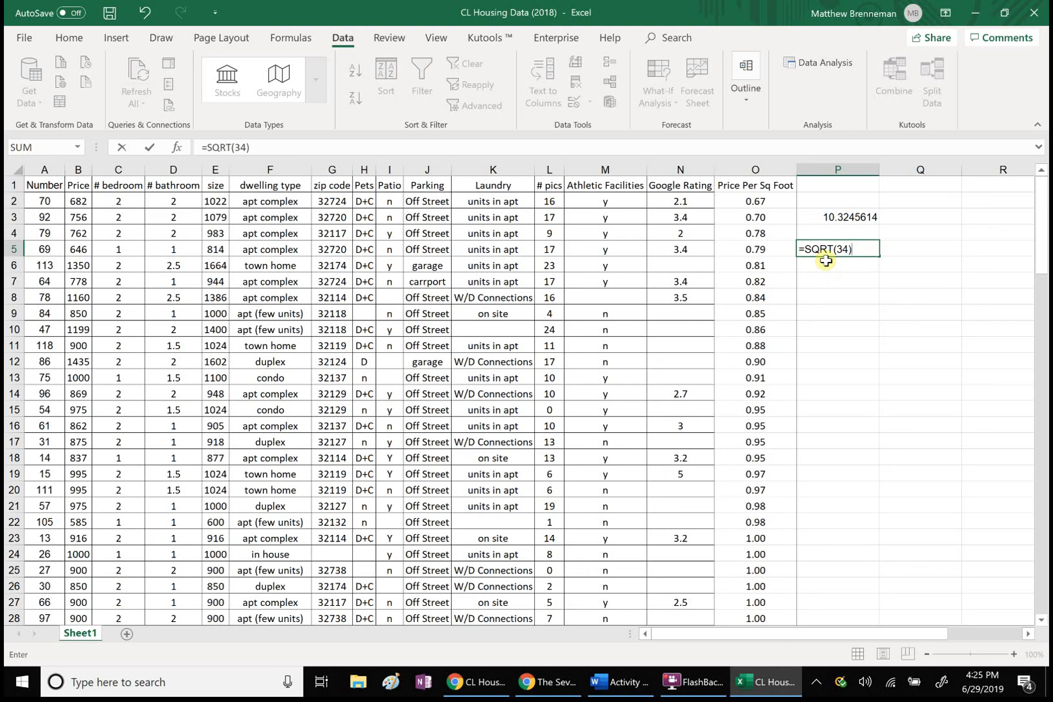
key("Return")
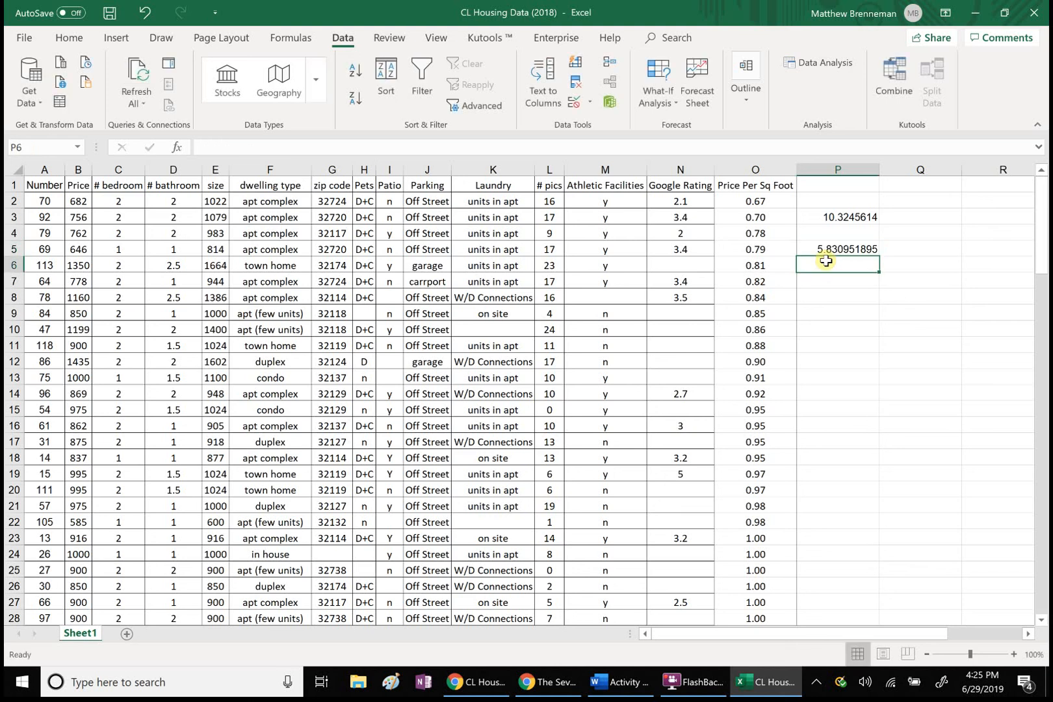